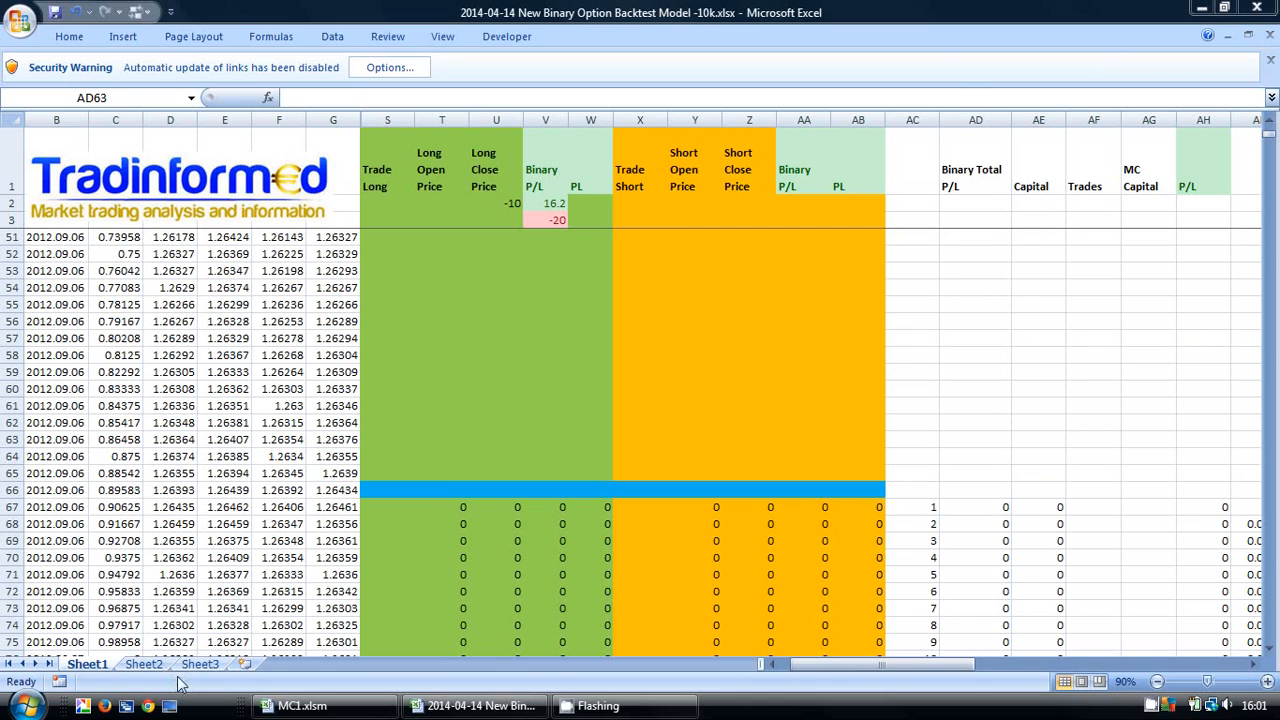
Switch to the MC1.xlsm workbook and enter the header "Original Trades" in cell B1.
click(310, 706)
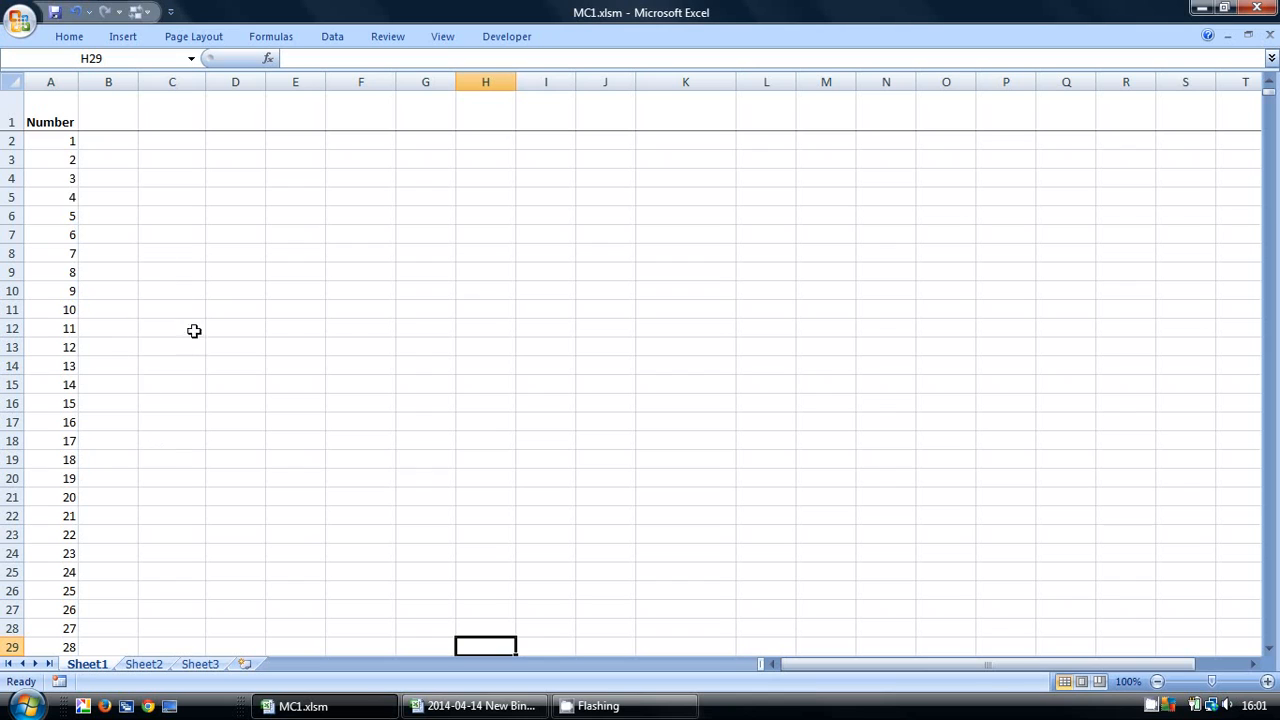
click(128, 201)
click(241, 238)
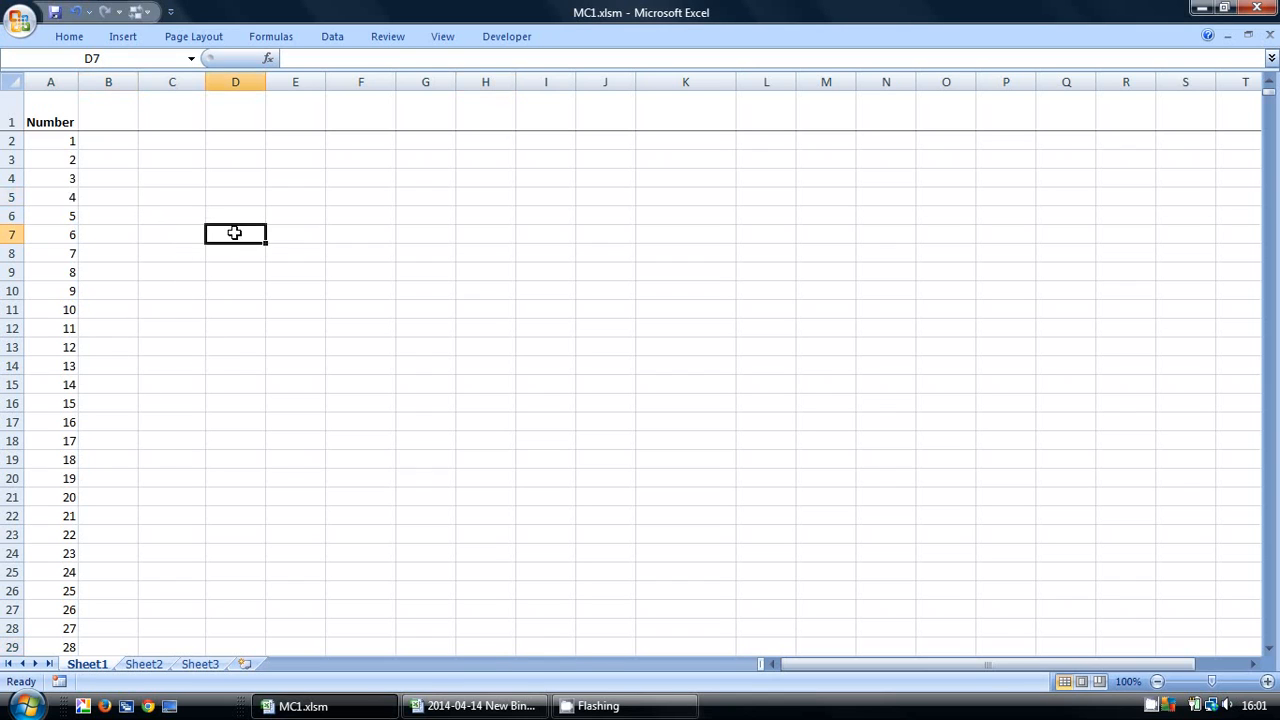
click(177, 183)
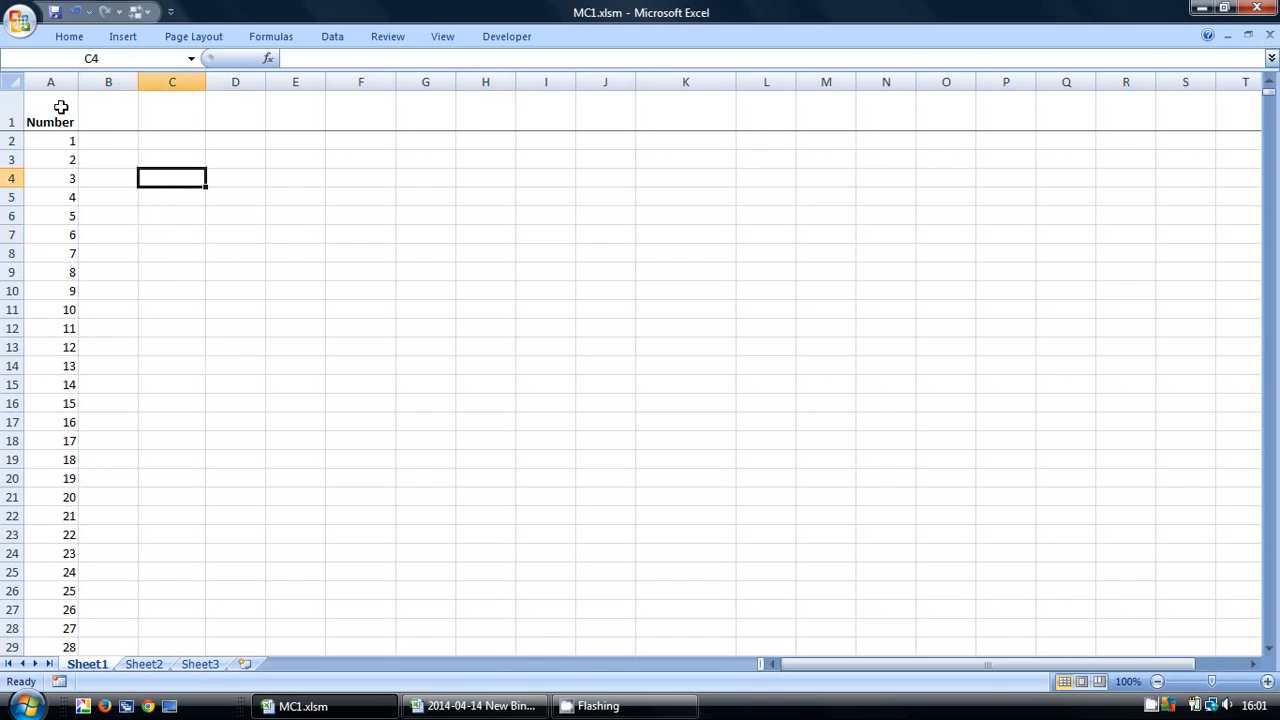
click(98, 116)
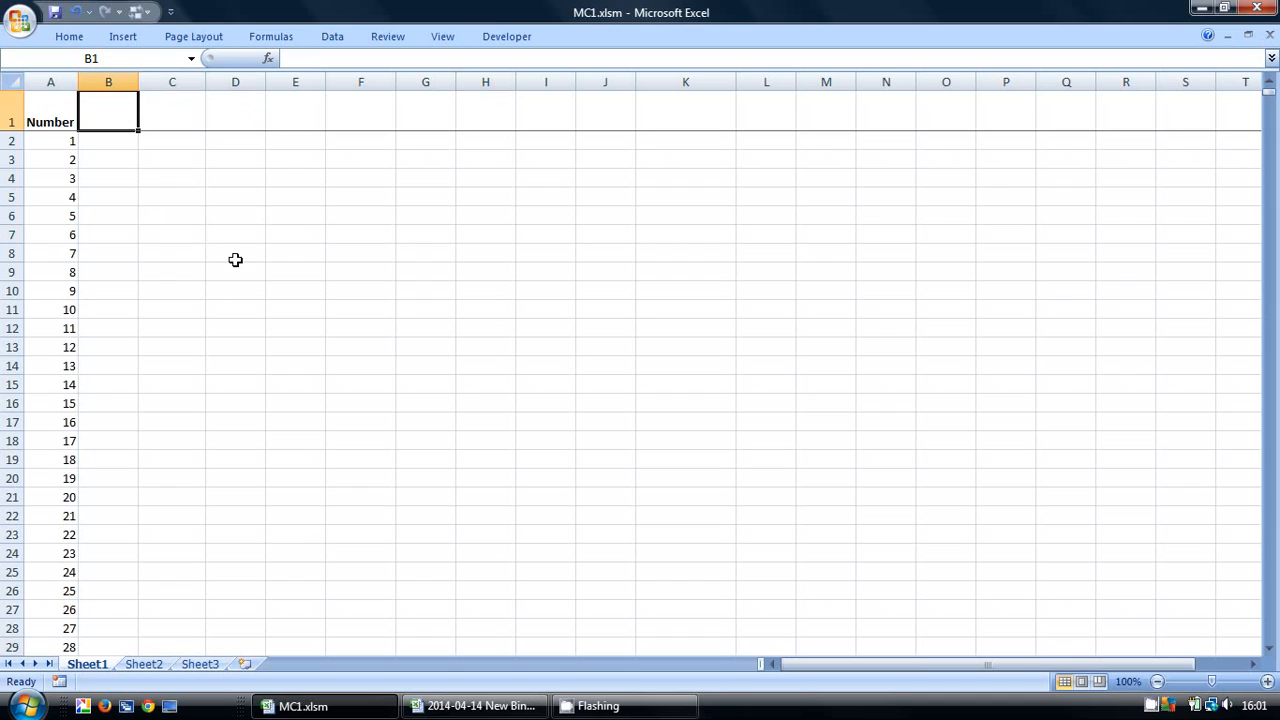
text(O)
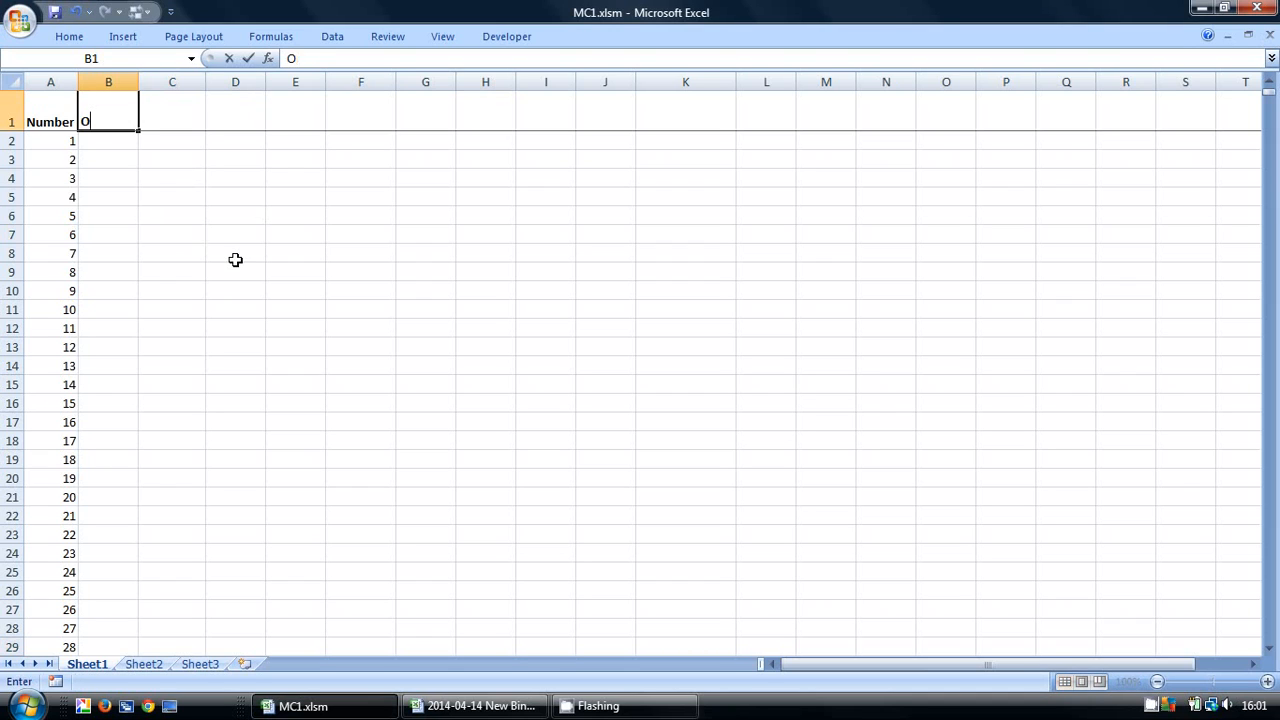
text(riginal Trades)
key(Tab)
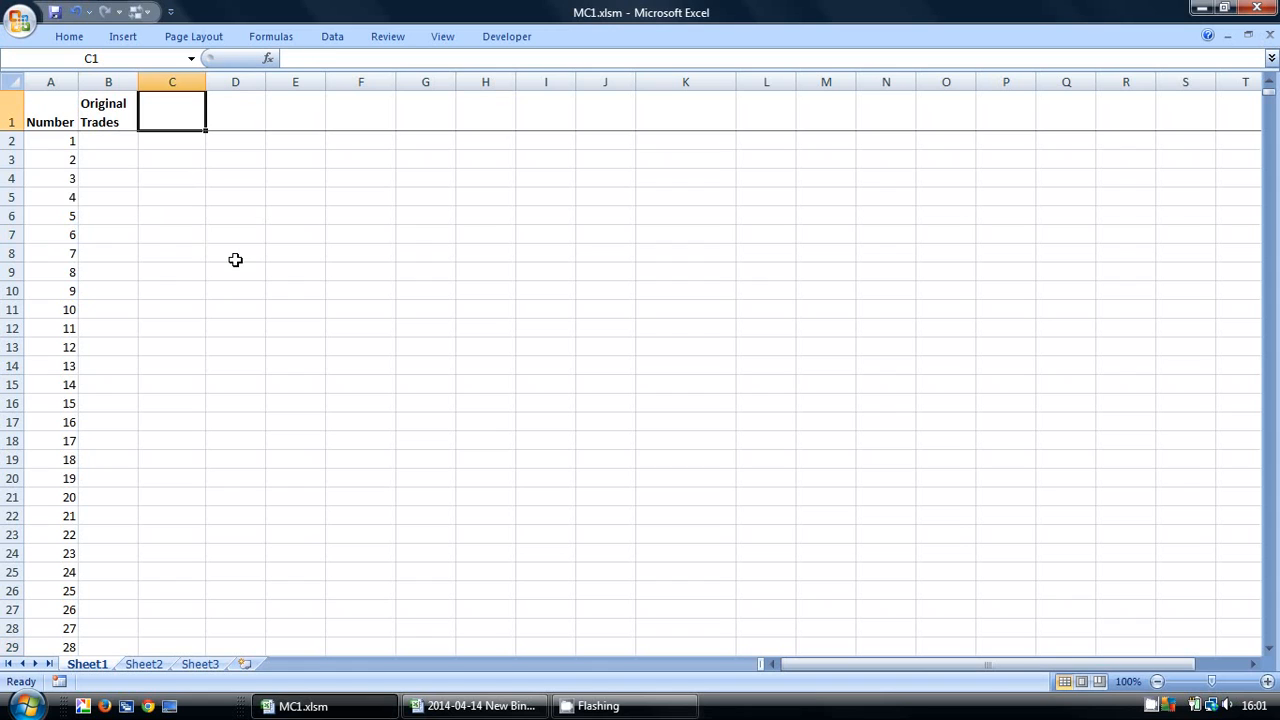
Enter the headers "Original Equity" in C1 and "Original Max DD" in D1.
text(Original E)
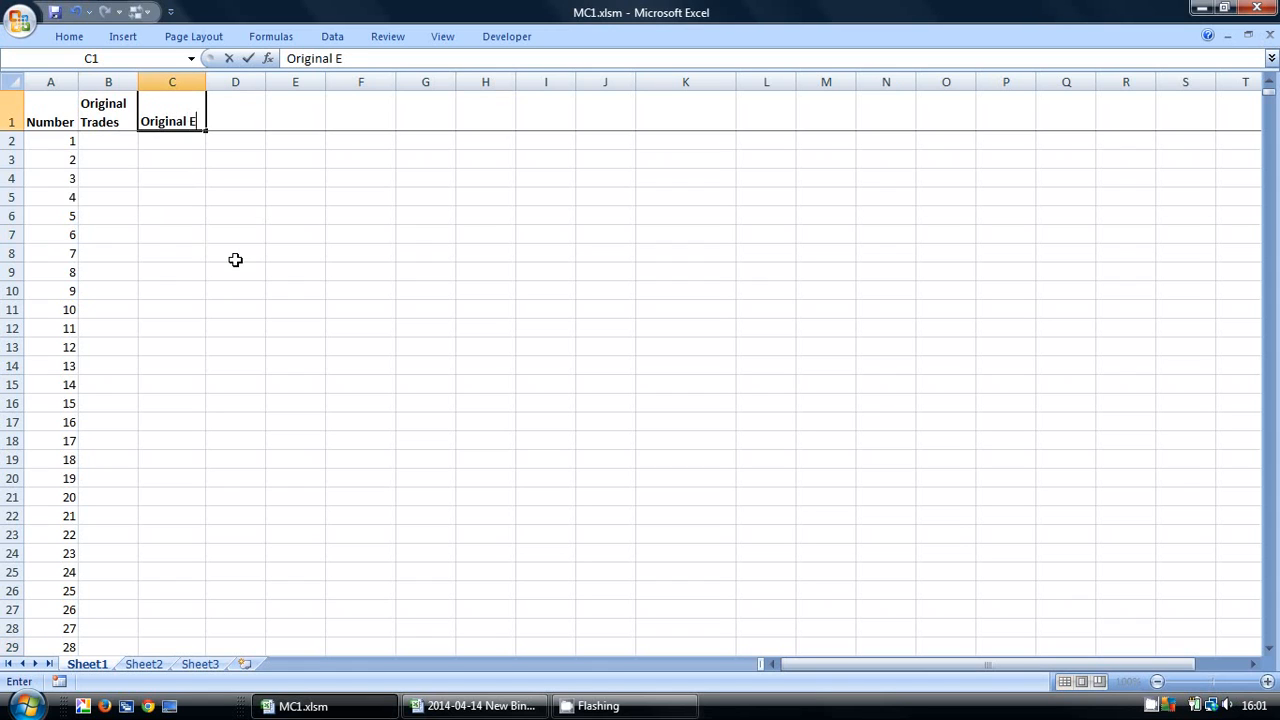
text(quity)
key(Tab)
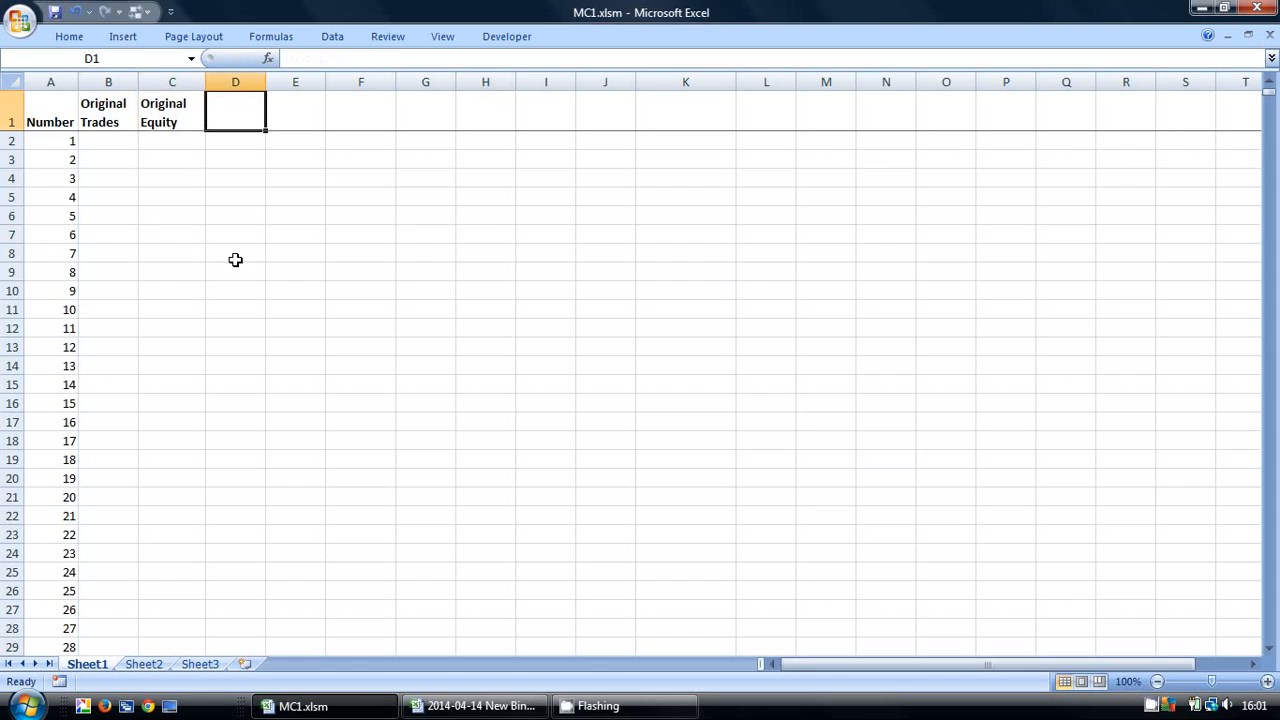
text(Origin)
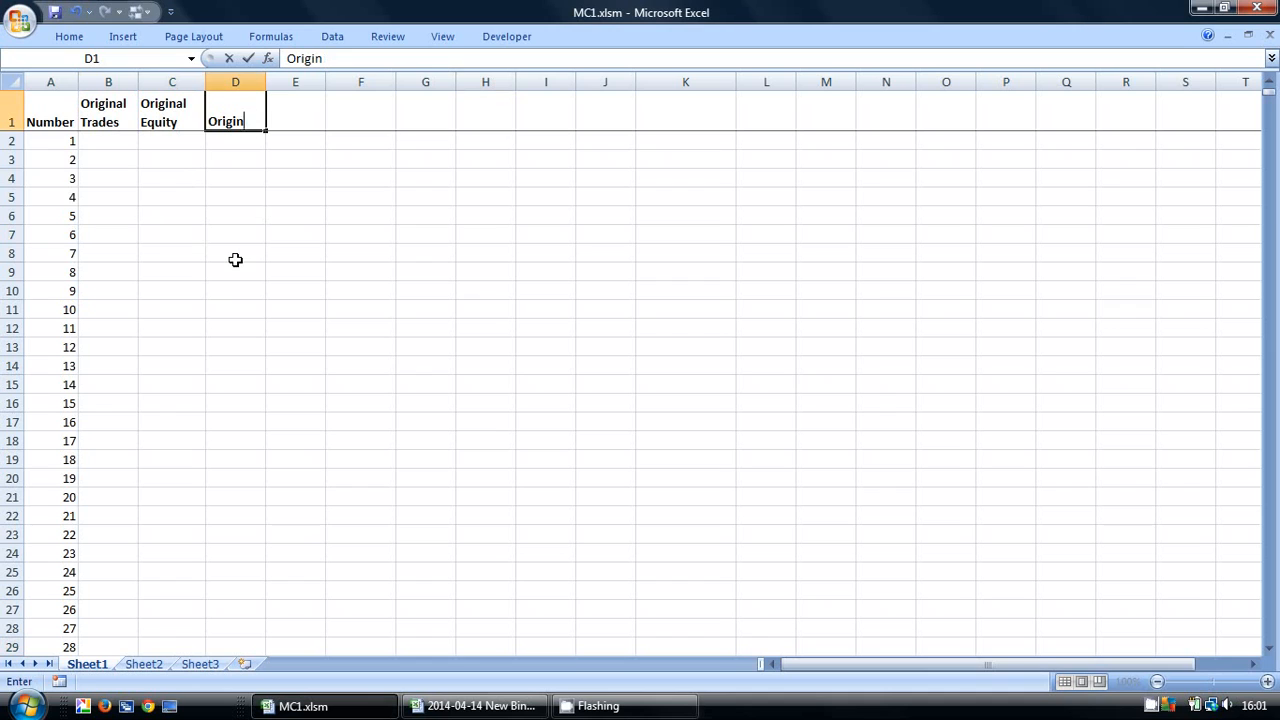
text(al Max D)
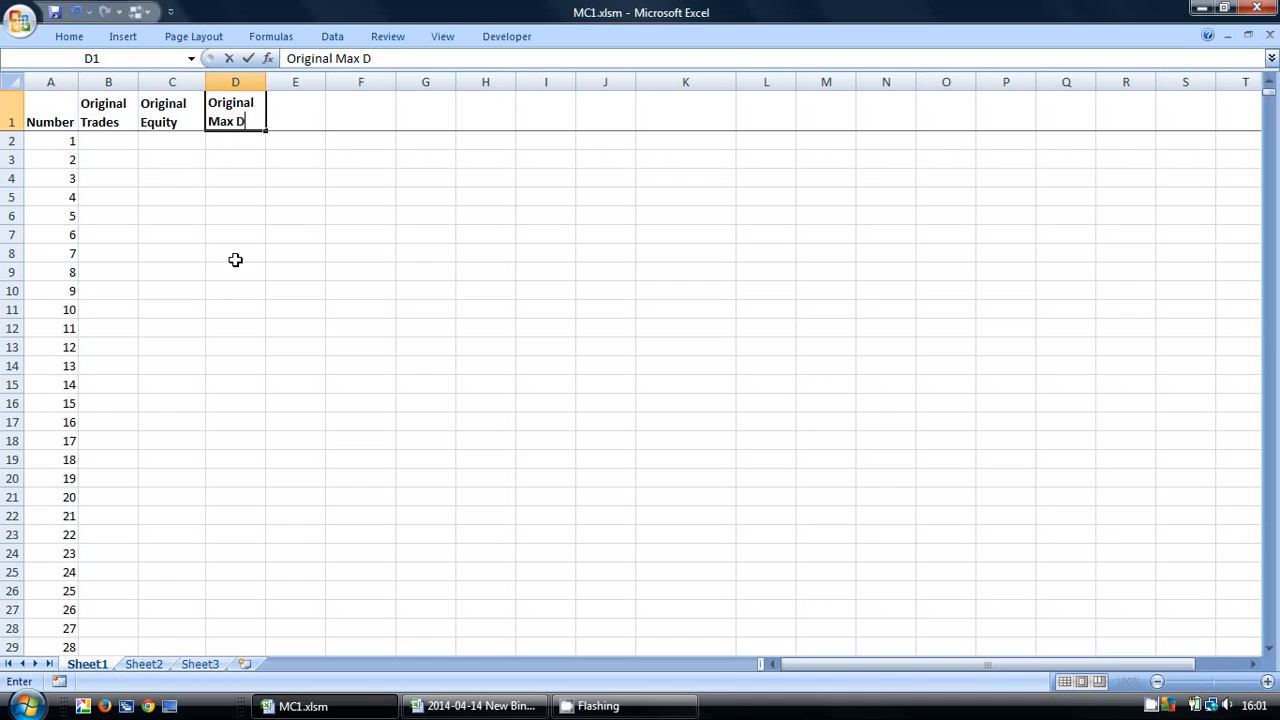
text(D)
key(Tab)
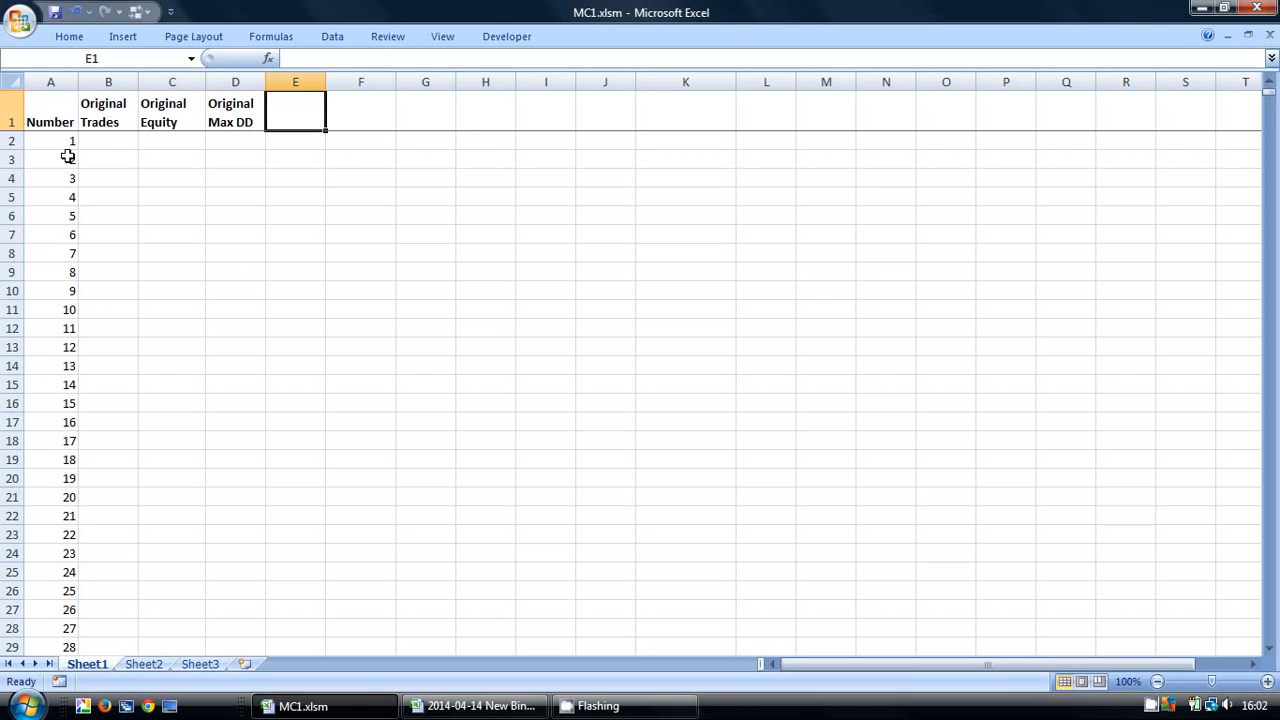
Link cell B2 to the first Binary Total P/L value, AD67 on Sheet1 of the 2014-04-14 New Binary Option Backtest Model -10k workbook.
click(99, 139)
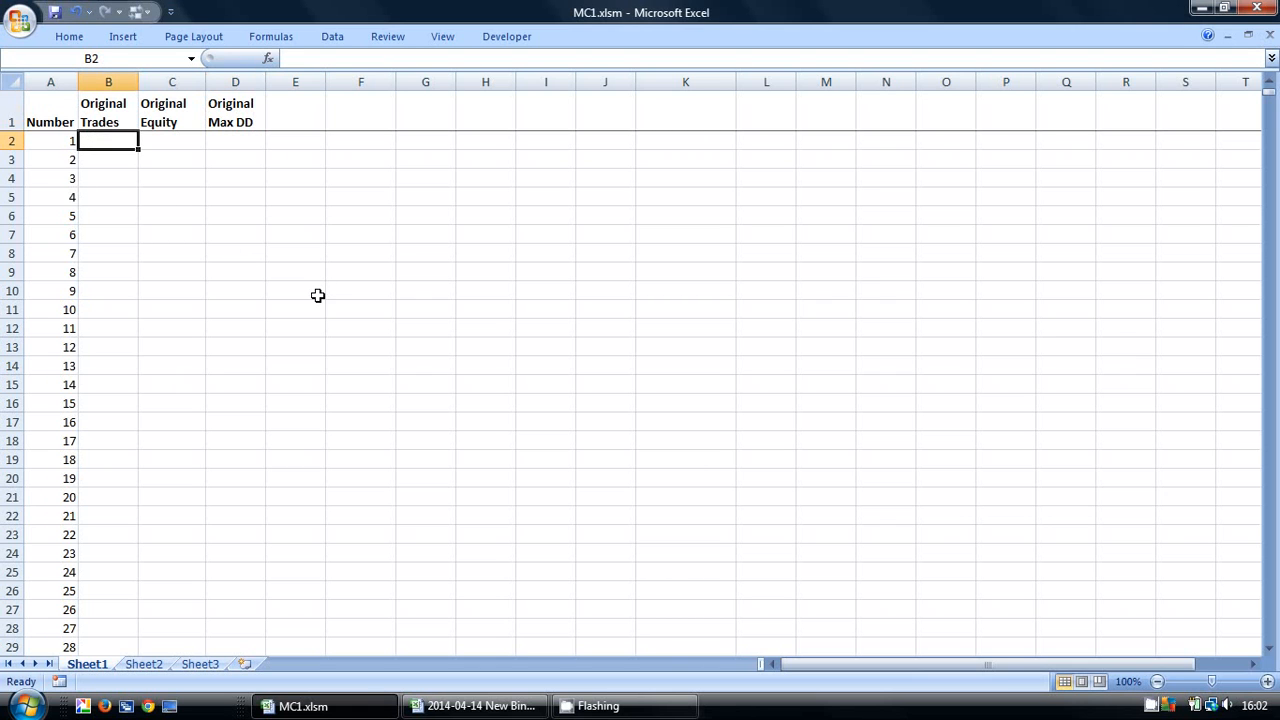
text(=)
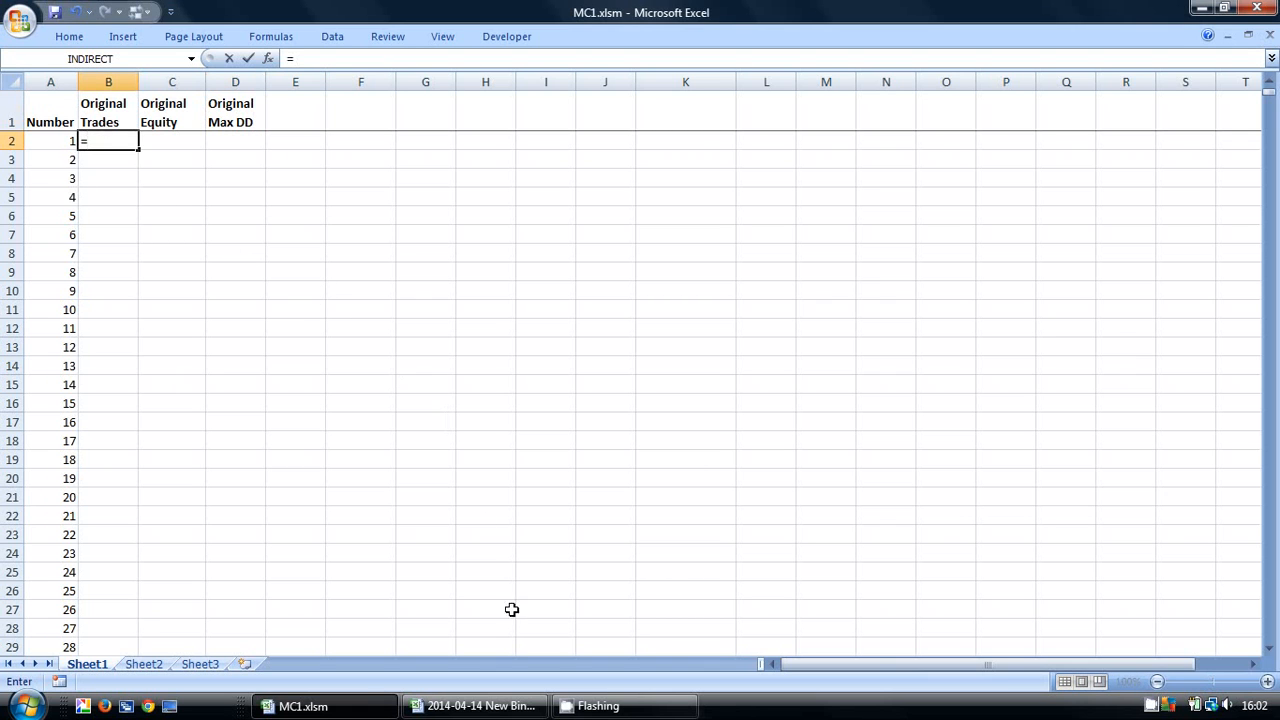
click(500, 706)
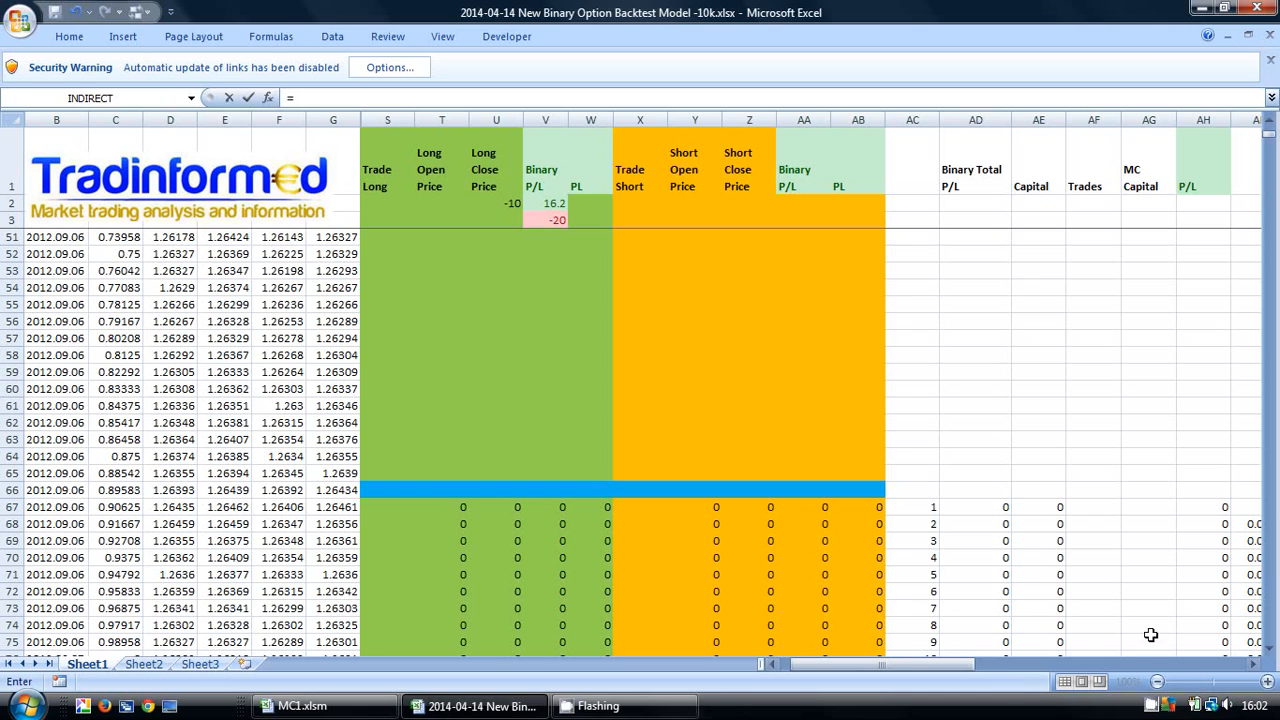
click(982, 506)
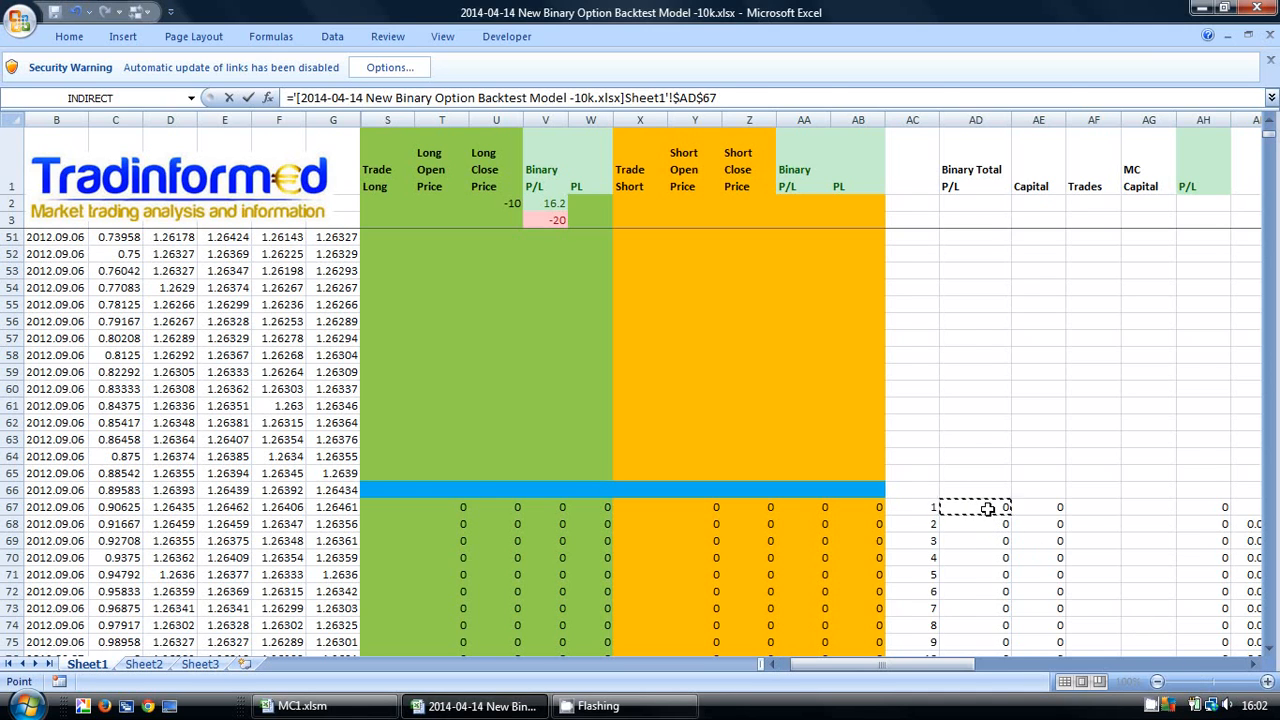
key(Return)
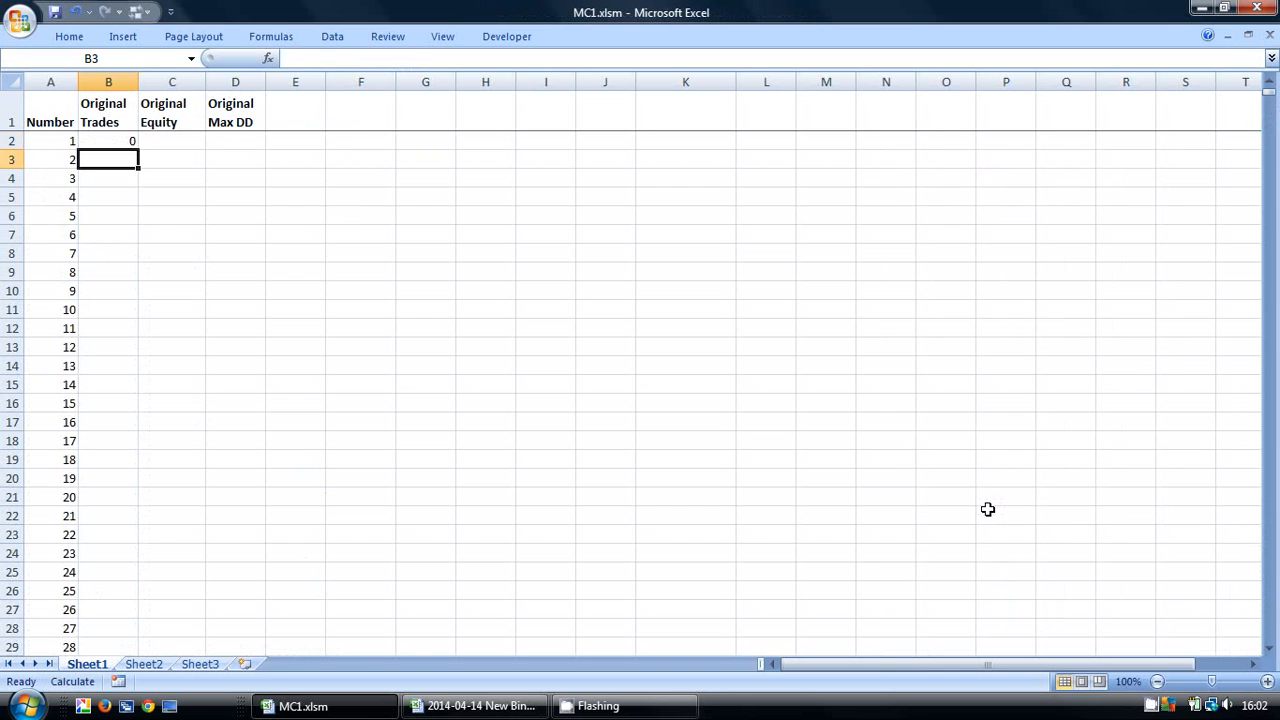
Make the external reference in B2 relative by changing $AD$67 to AD67.
click(127, 138)
click(703, 60)
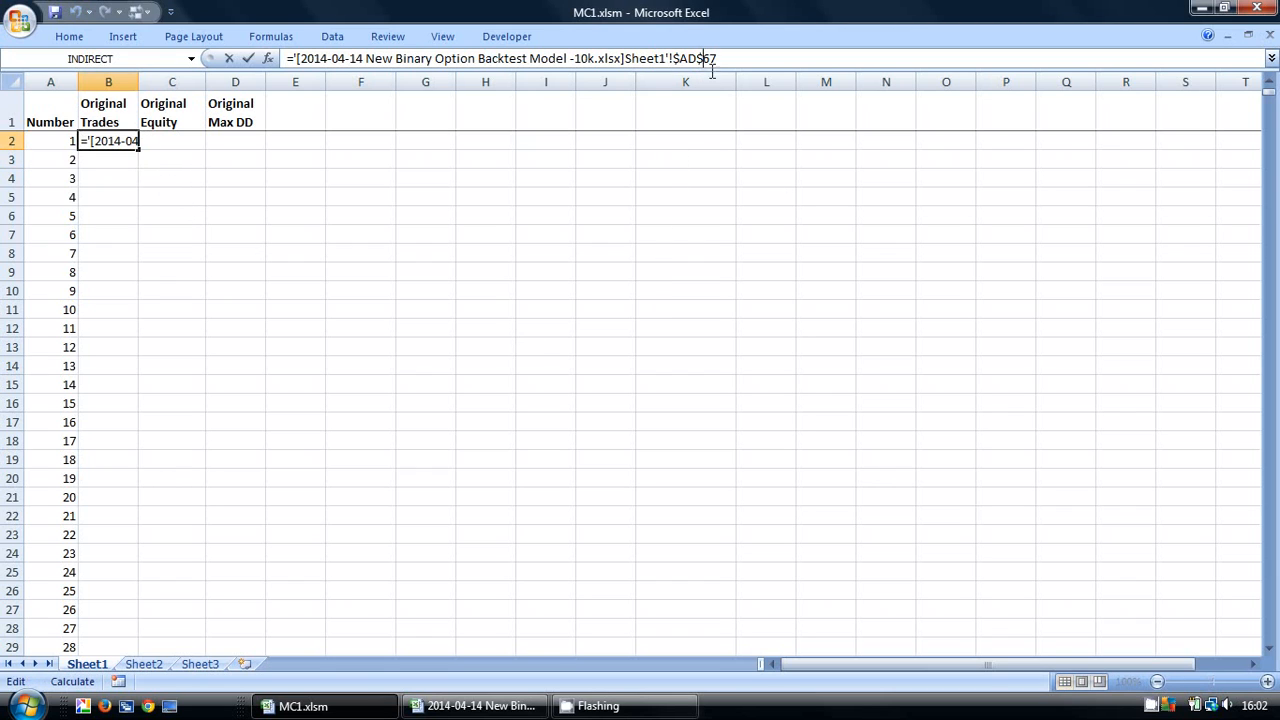
key(BackSpace)
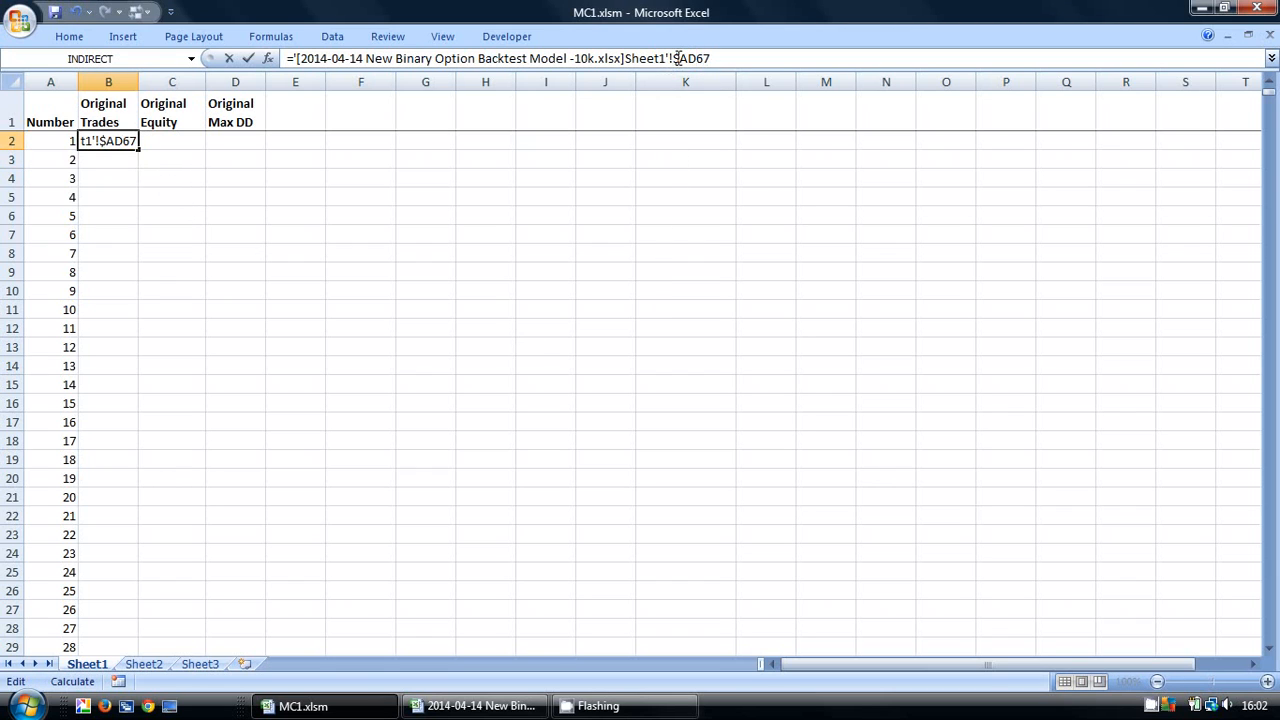
key(Return)
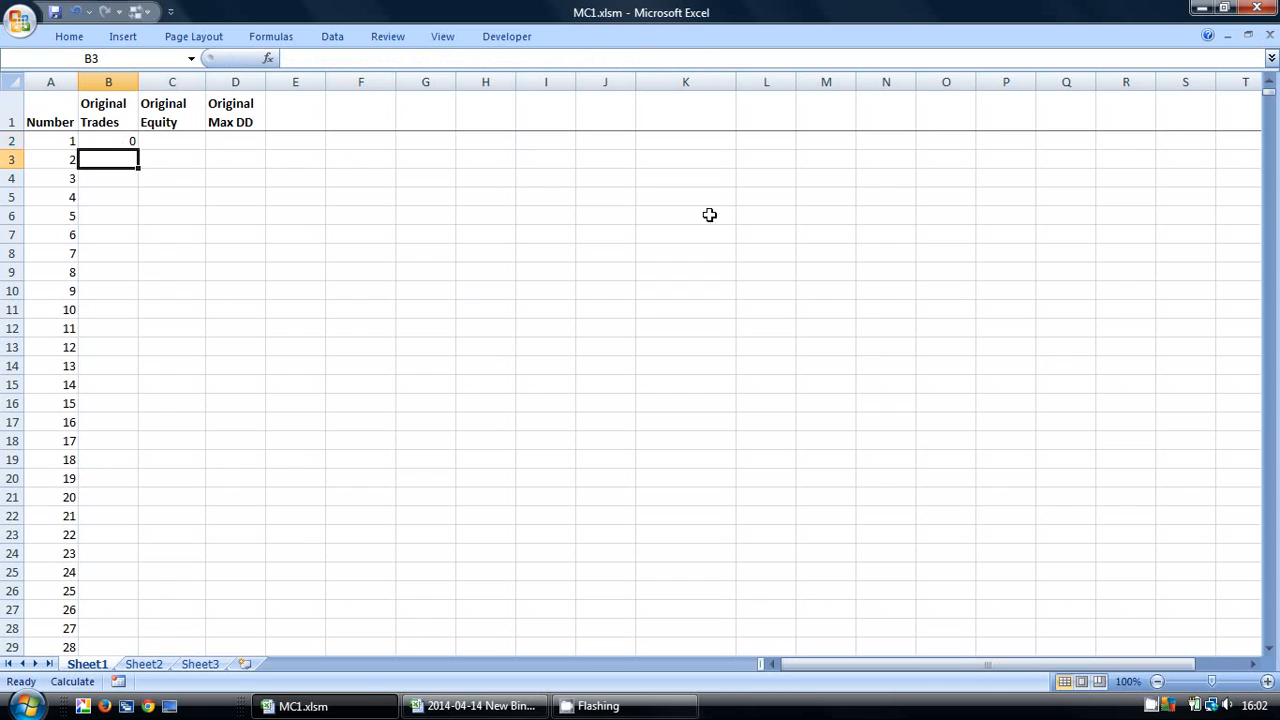
Fill the B2 link down the whole Original Trades column and recalculate the workbook.
click(112, 140)
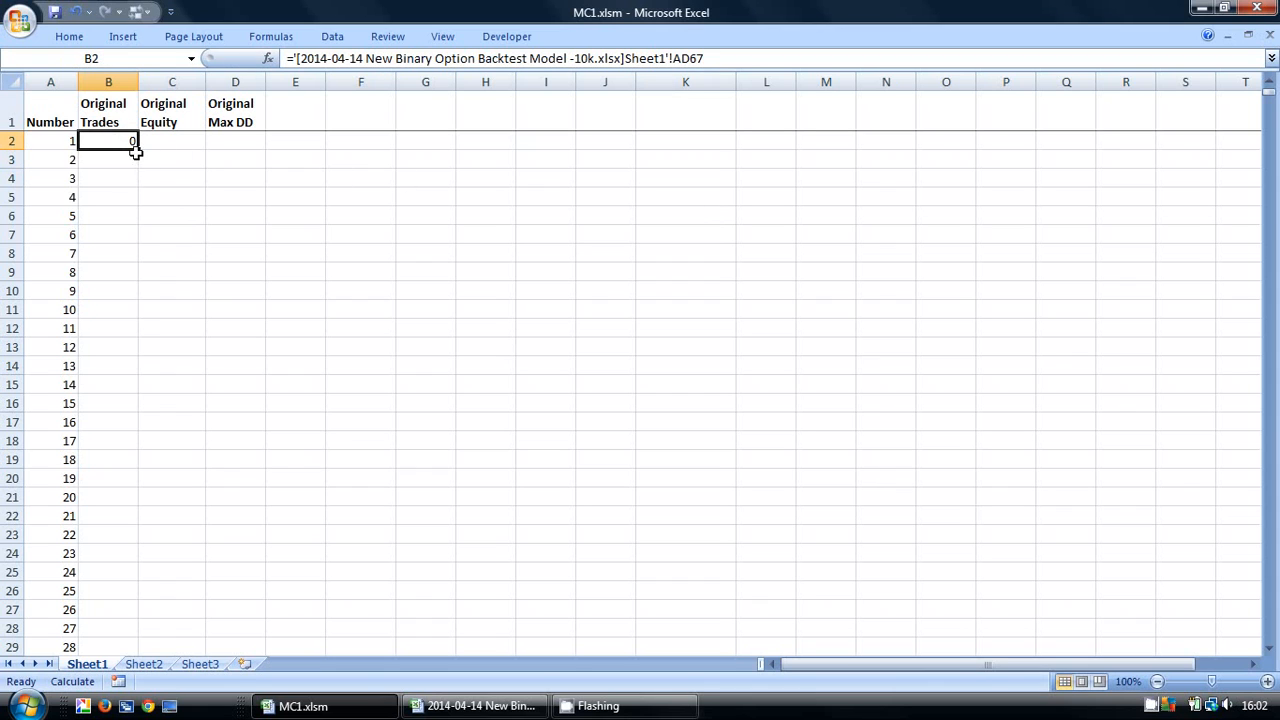
double_click(139, 149)
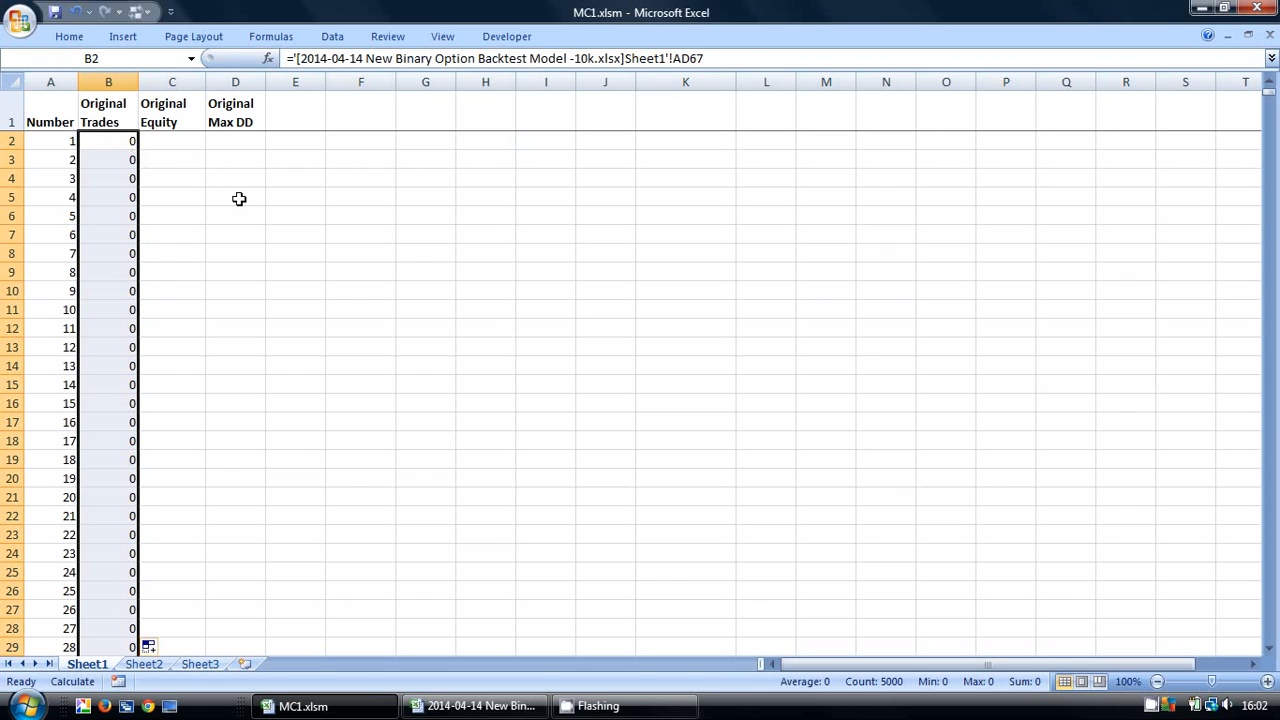
click(73, 681)
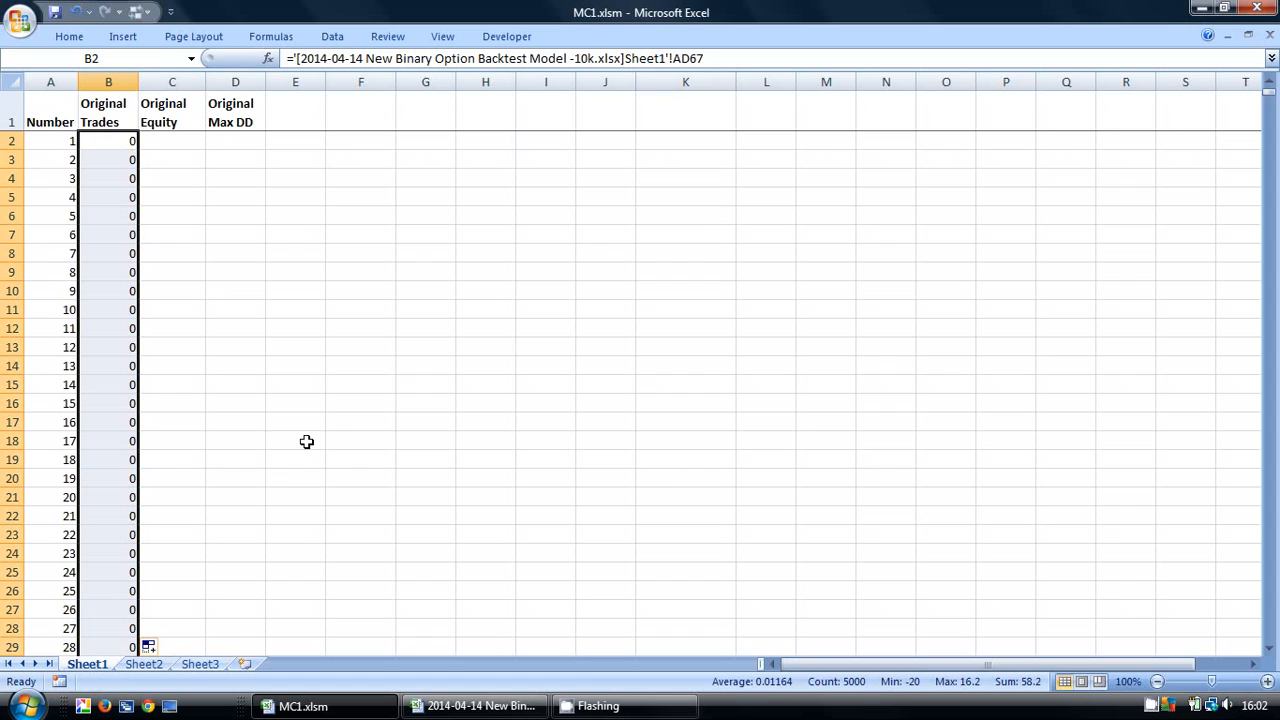
Check the filled trade values and close the 2014-04-14 New Binary Option Backtest Model workbook.
scroll(306, 440, down, 20)
scroll(309, 446, up, 20)
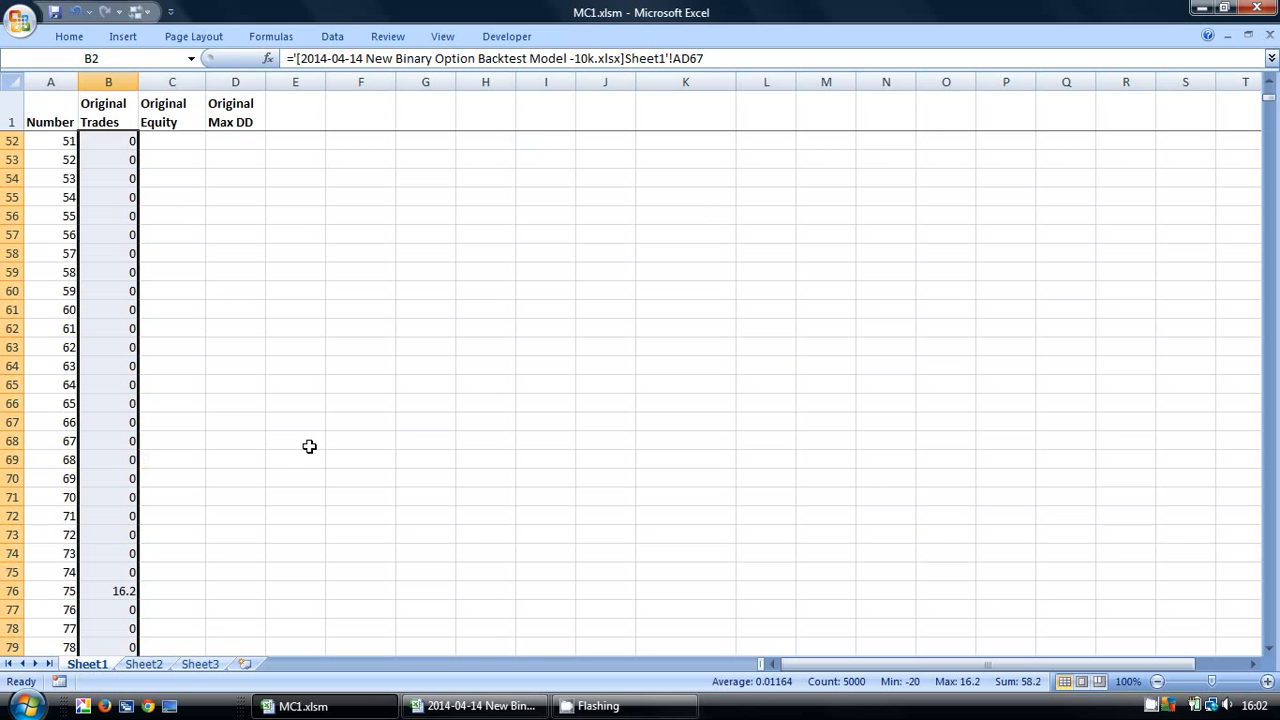
right_click(499, 710)
click(549, 700)
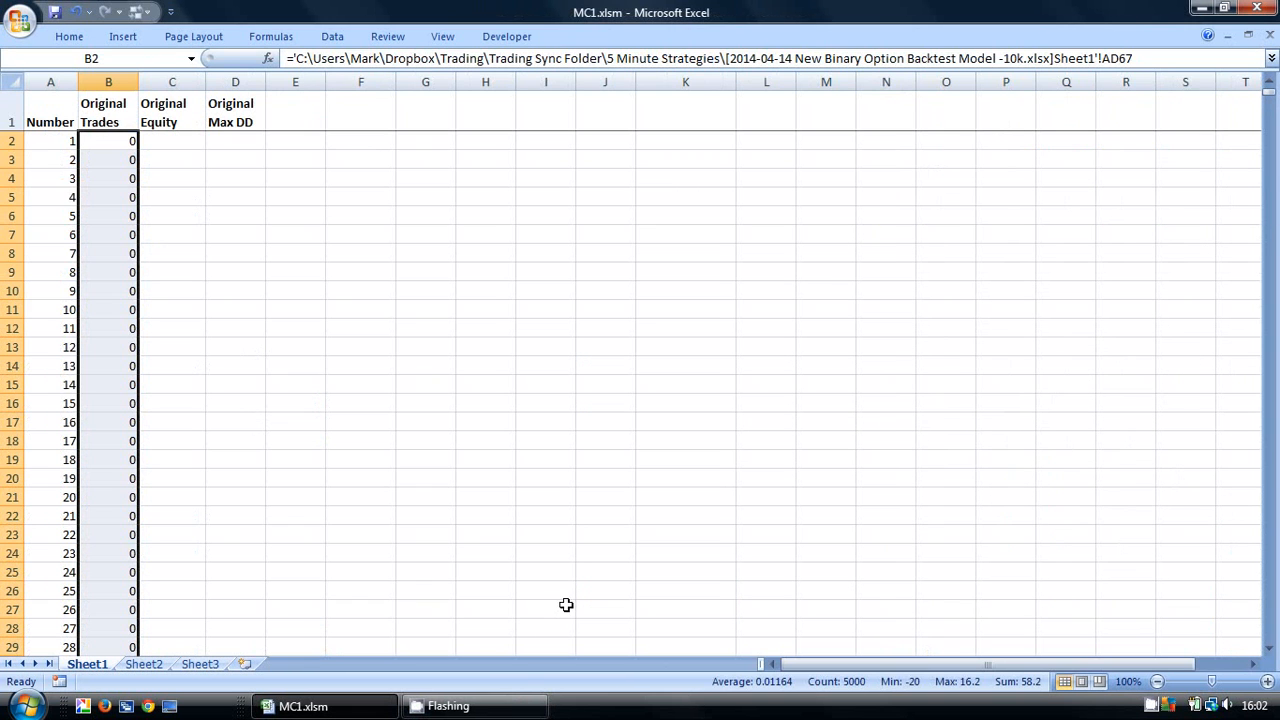
Enter a starting equity of 1000 in cell C2 of the Original Equity column.
click(191, 214)
click(169, 148)
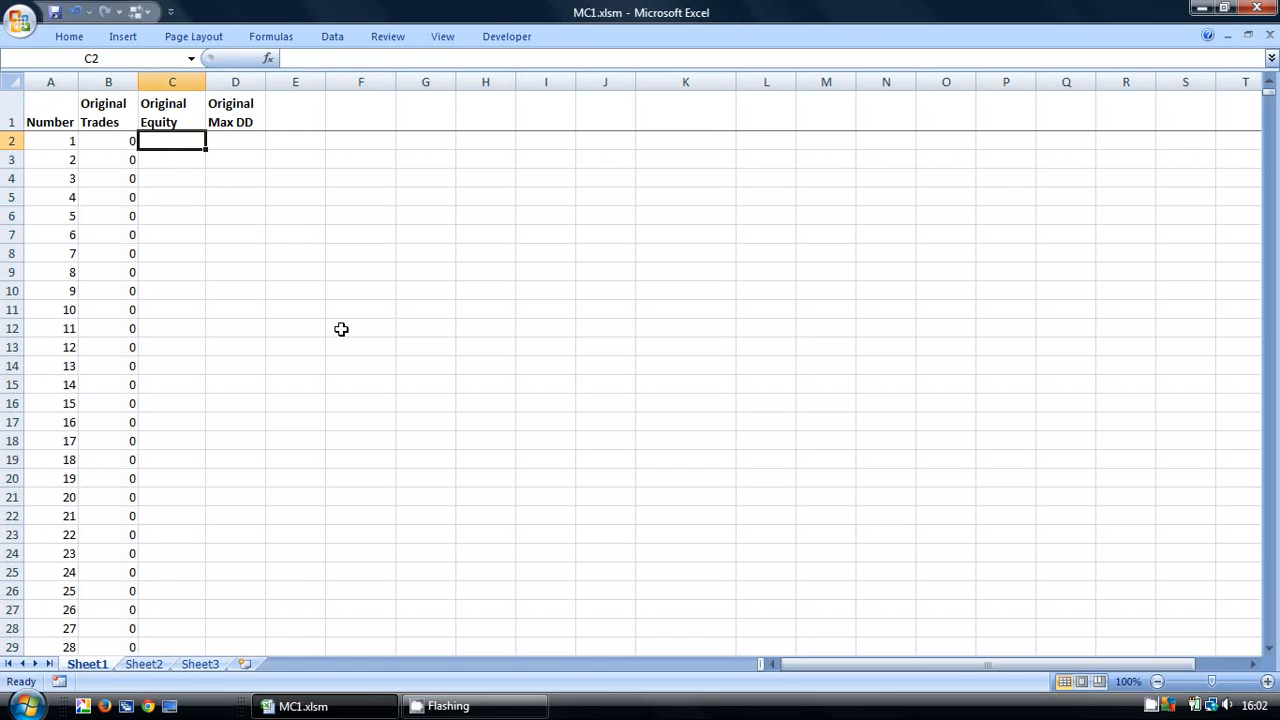
text(1000)
key(Return)
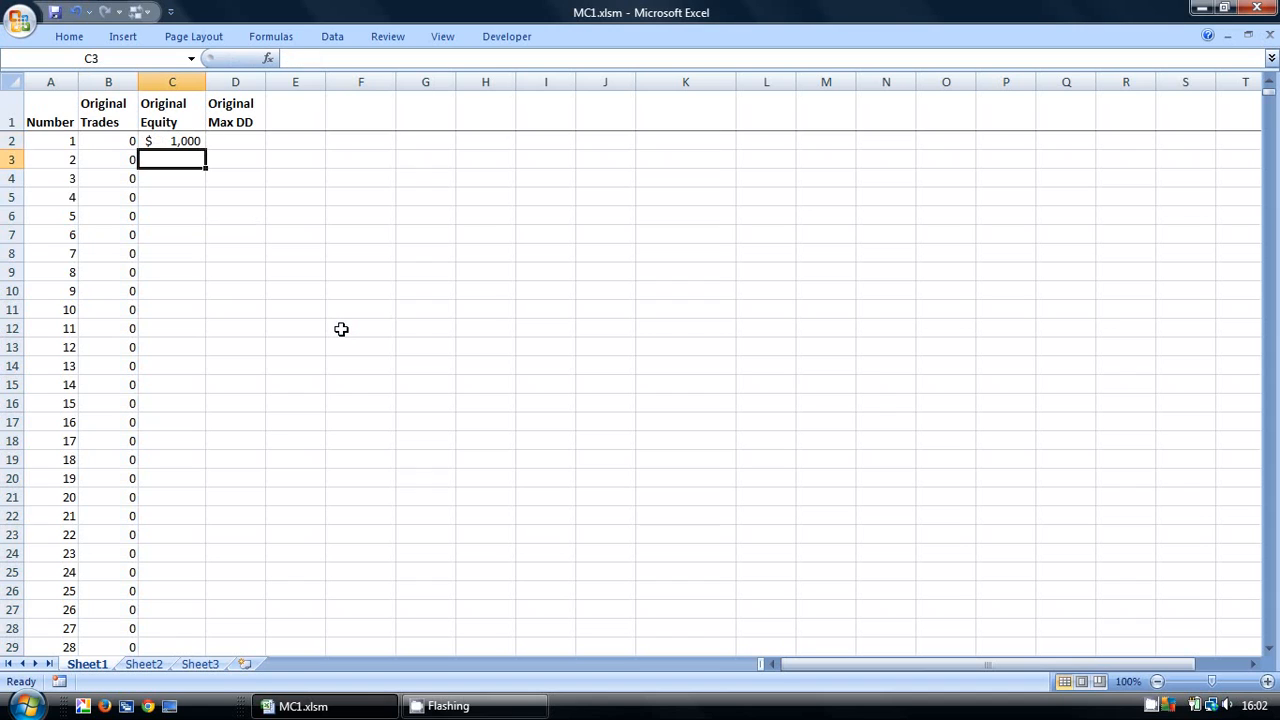
Enter the running equity formula =B3+C2 in C3 and fill it down the Original Equity column.
text(=)
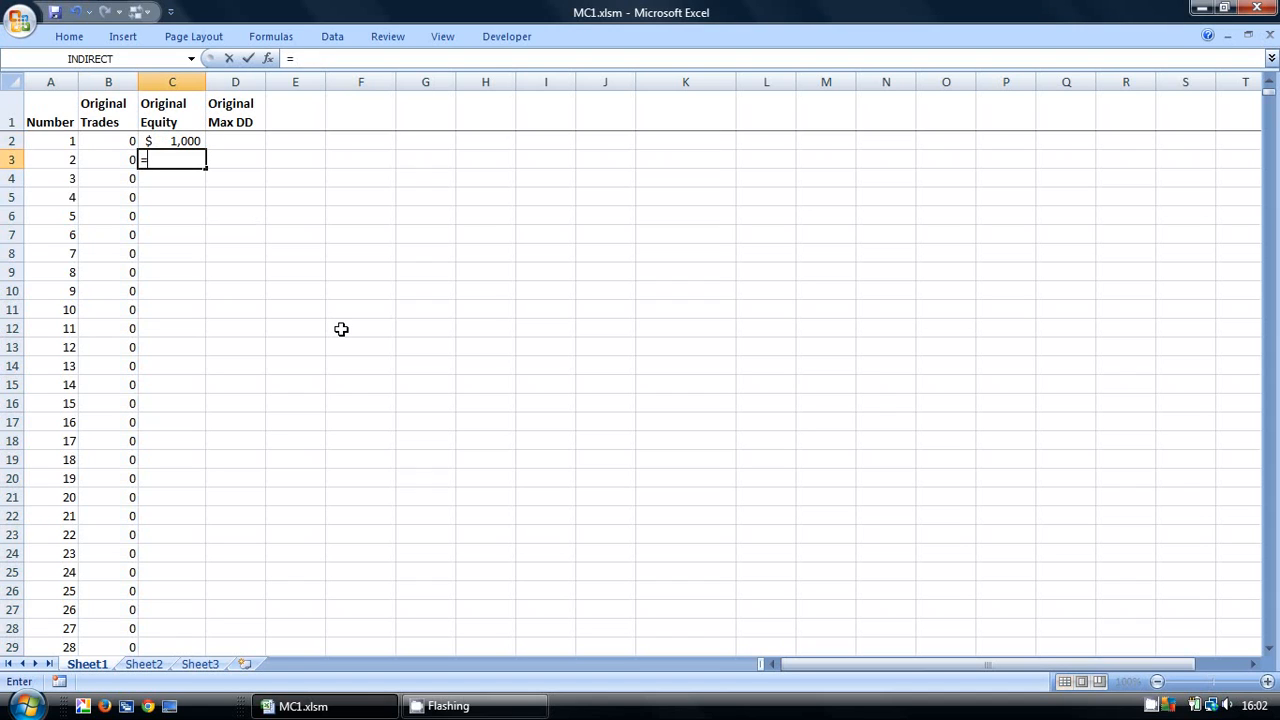
click(112, 161)
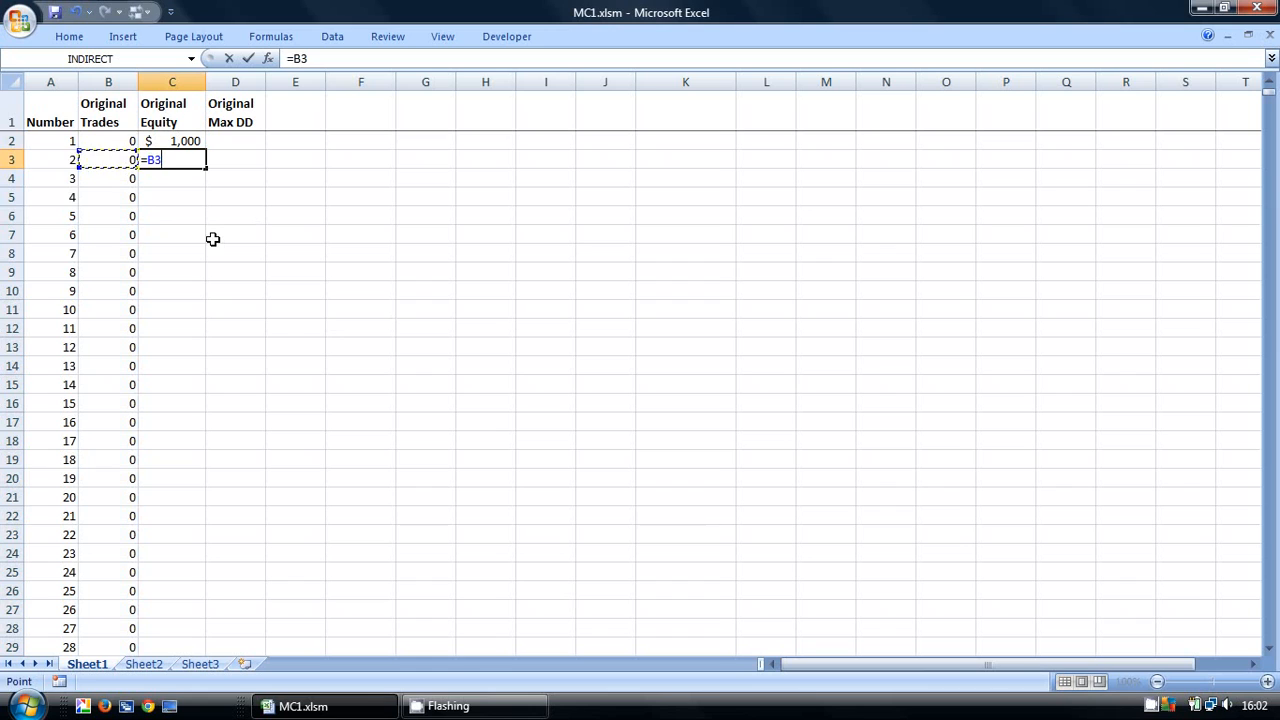
text(+)
click(189, 146)
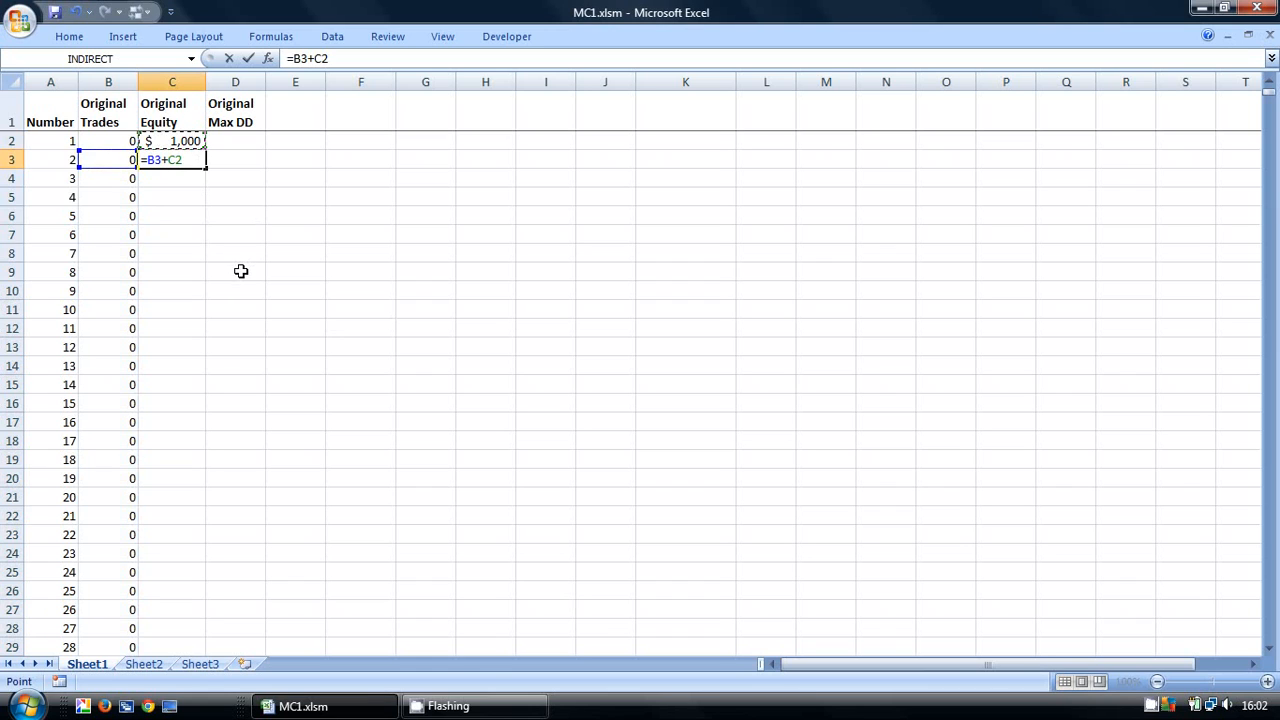
key(Return)
click(174, 160)
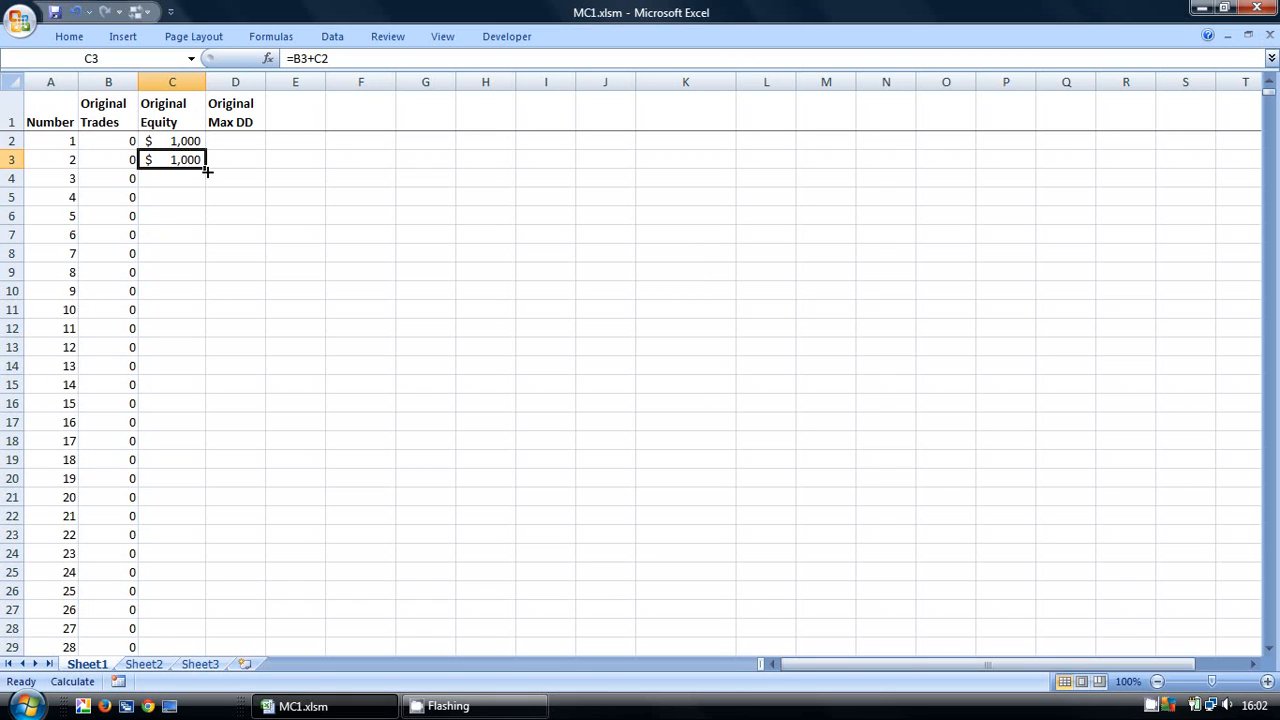
double_click(207, 171)
Begin the drawdown formula in D3 by dividing C3 by the maximum of C2:C3, as =C3/max(C2:C3).
click(238, 192)
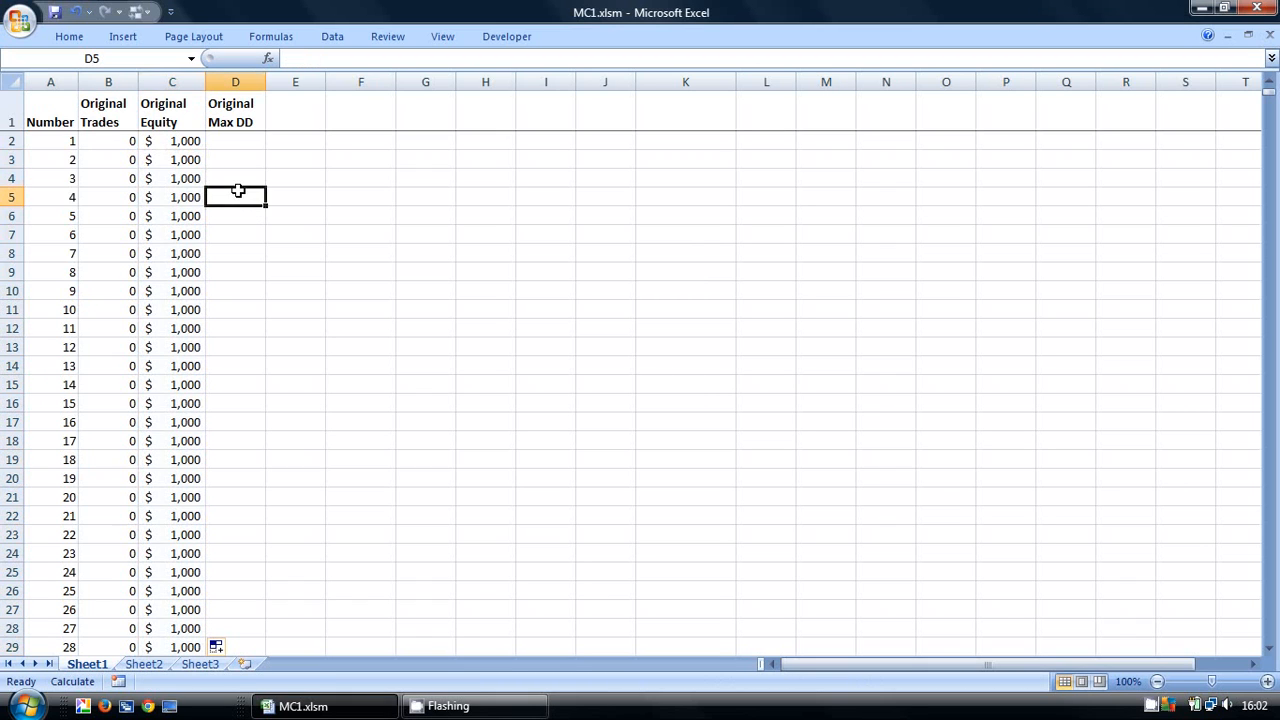
click(236, 160)
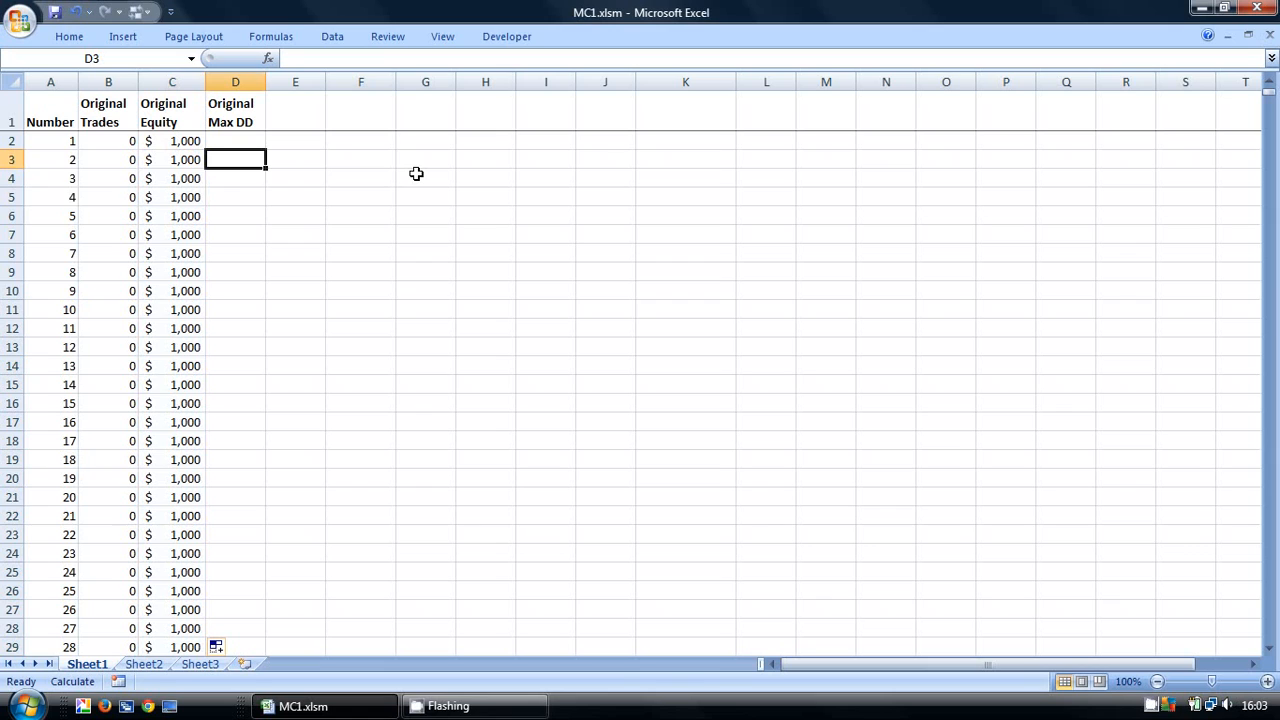
text(=)
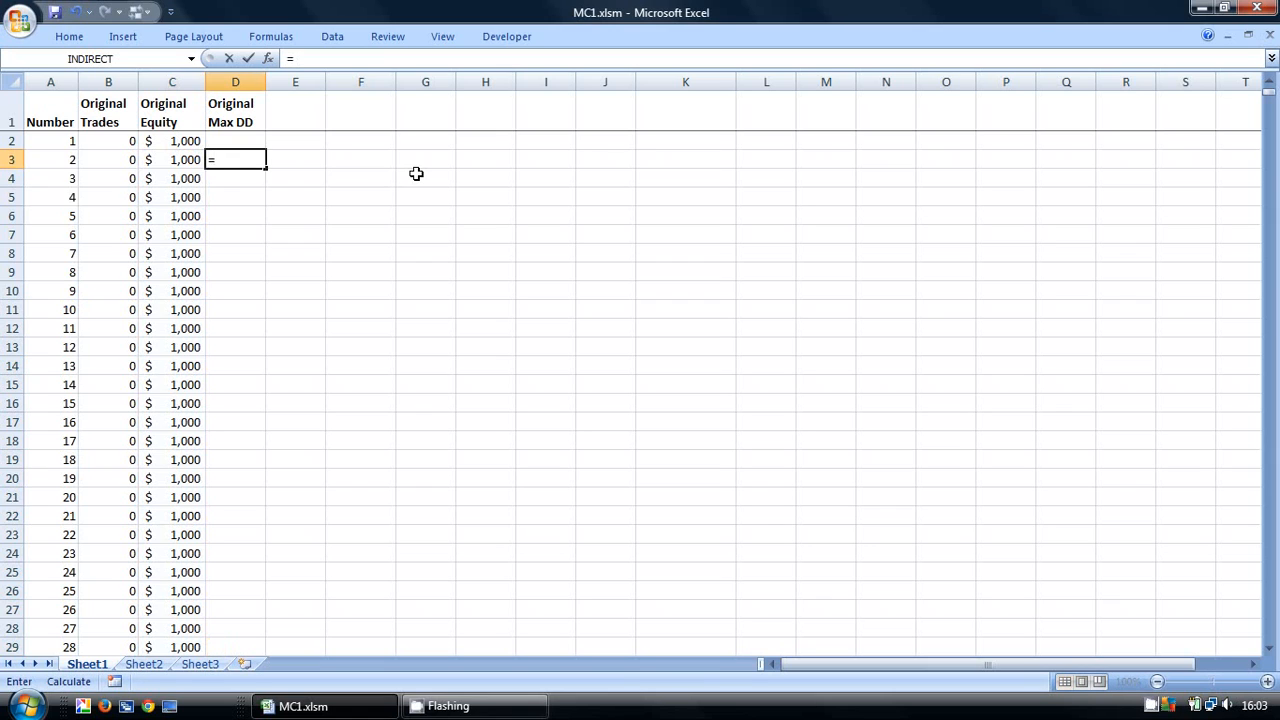
click(178, 159)
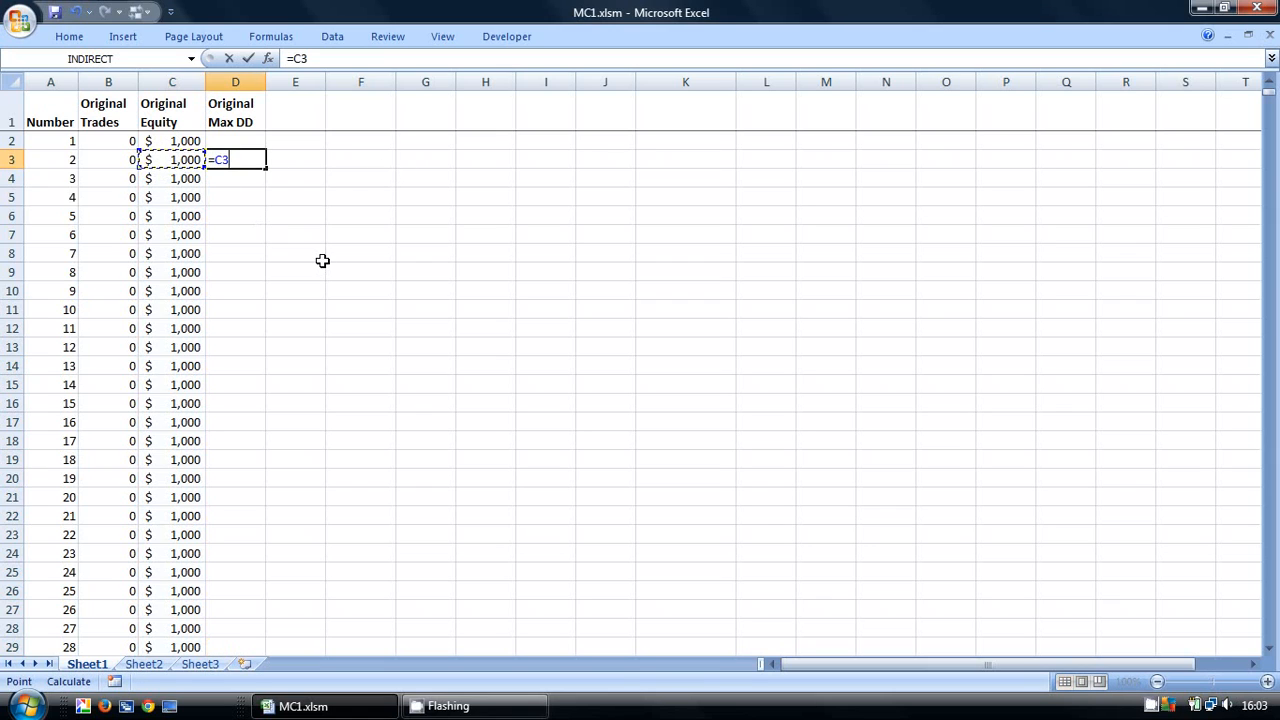
text(/max()
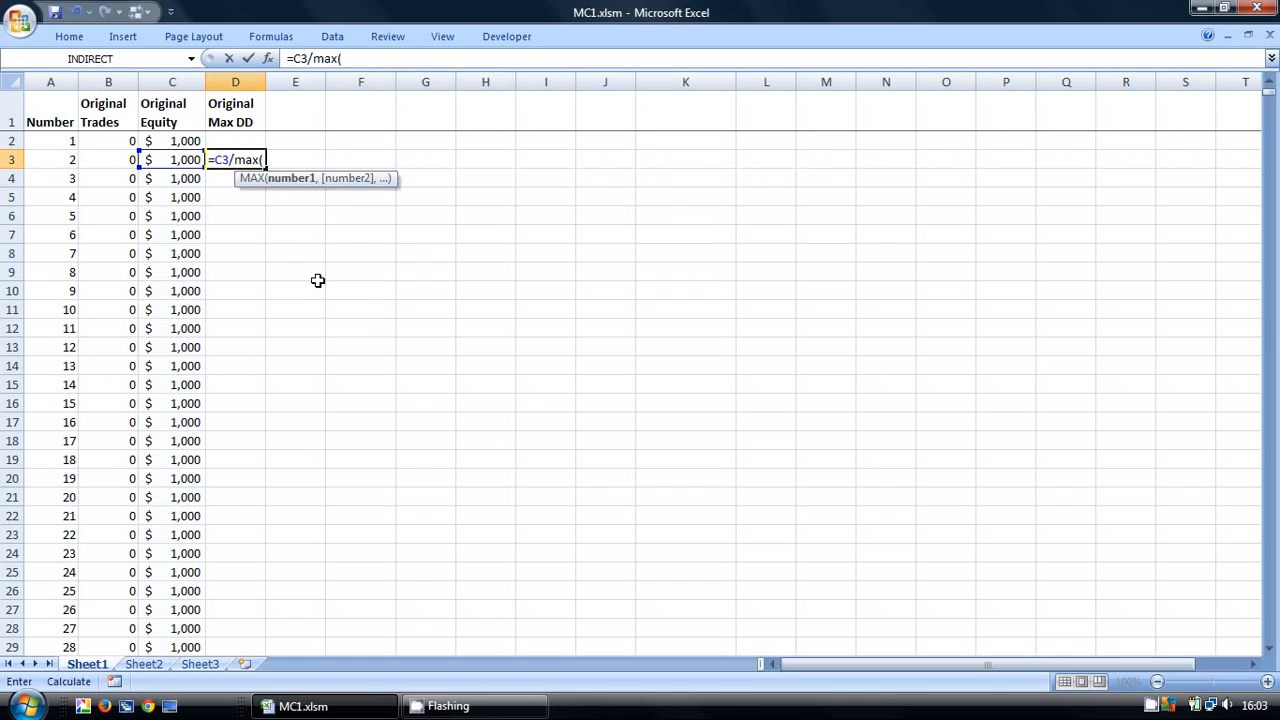
drag(171, 156, 171, 137)
click(410, 60)
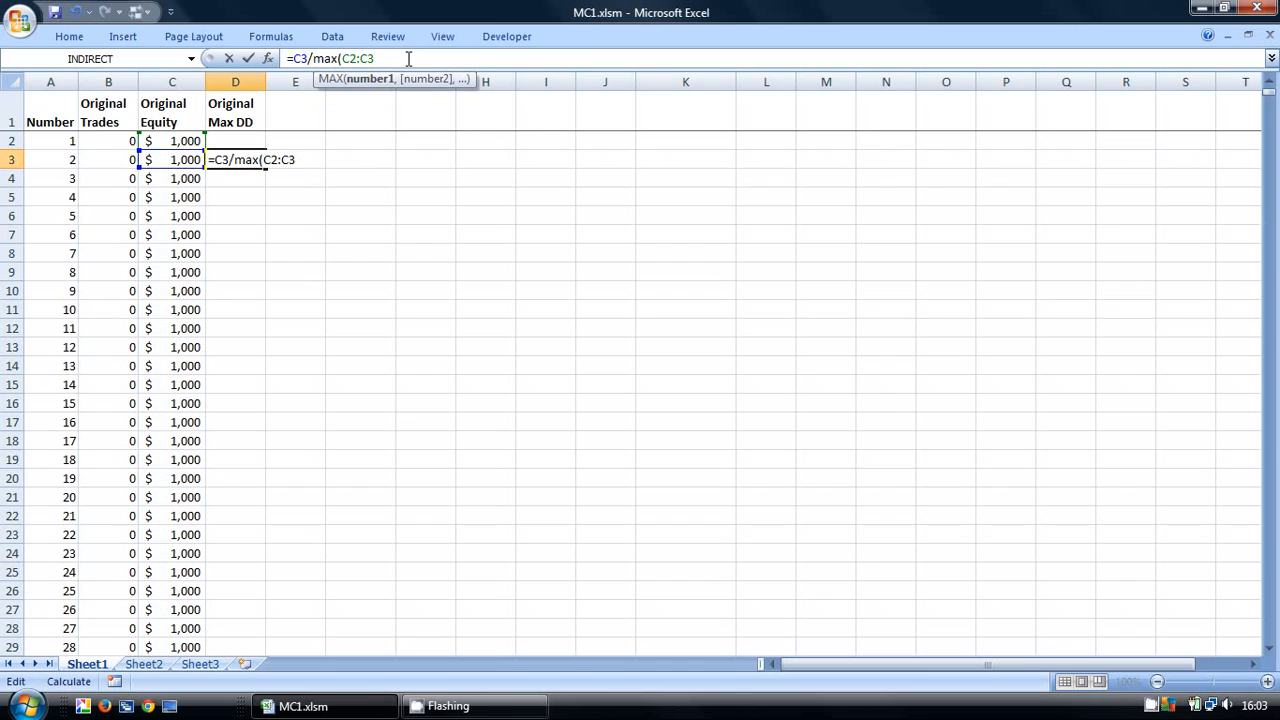
text())
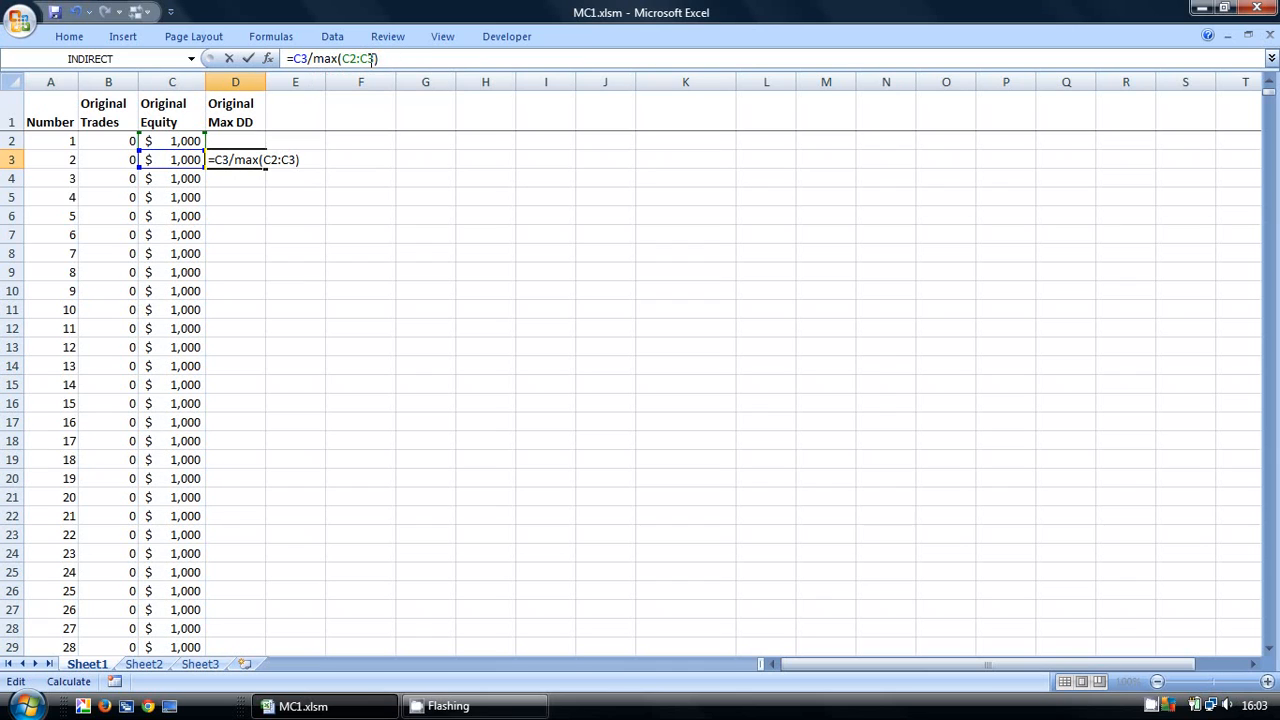
Change the MAX range in the D3 formula to $C$2:C2, with its starting cell absolute.
click(370, 58)
key(BackSpace)
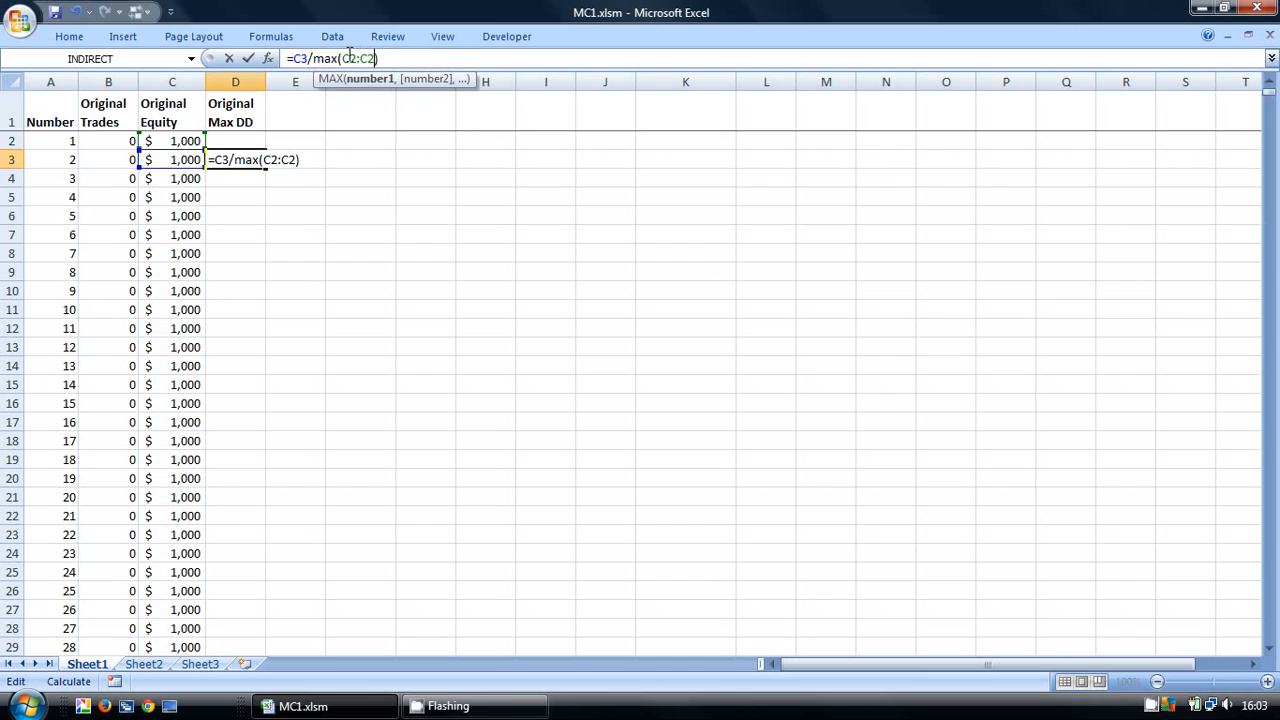
text(2)
key(Left)
key(Left)
key(Left)
key(Left)
key(F4)
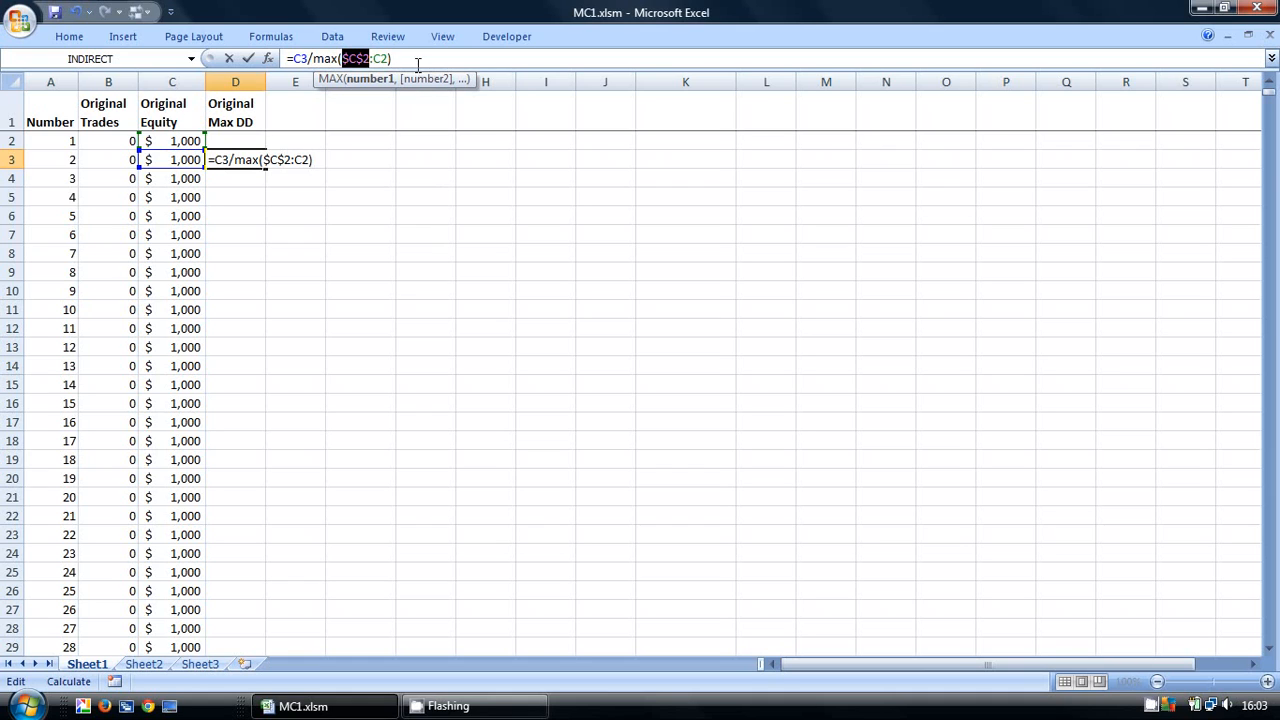
Complete the D3 formula as =1-(C3/MAX($C$2:C2)) and fill it down the Original Max DD column.
click(415, 58)
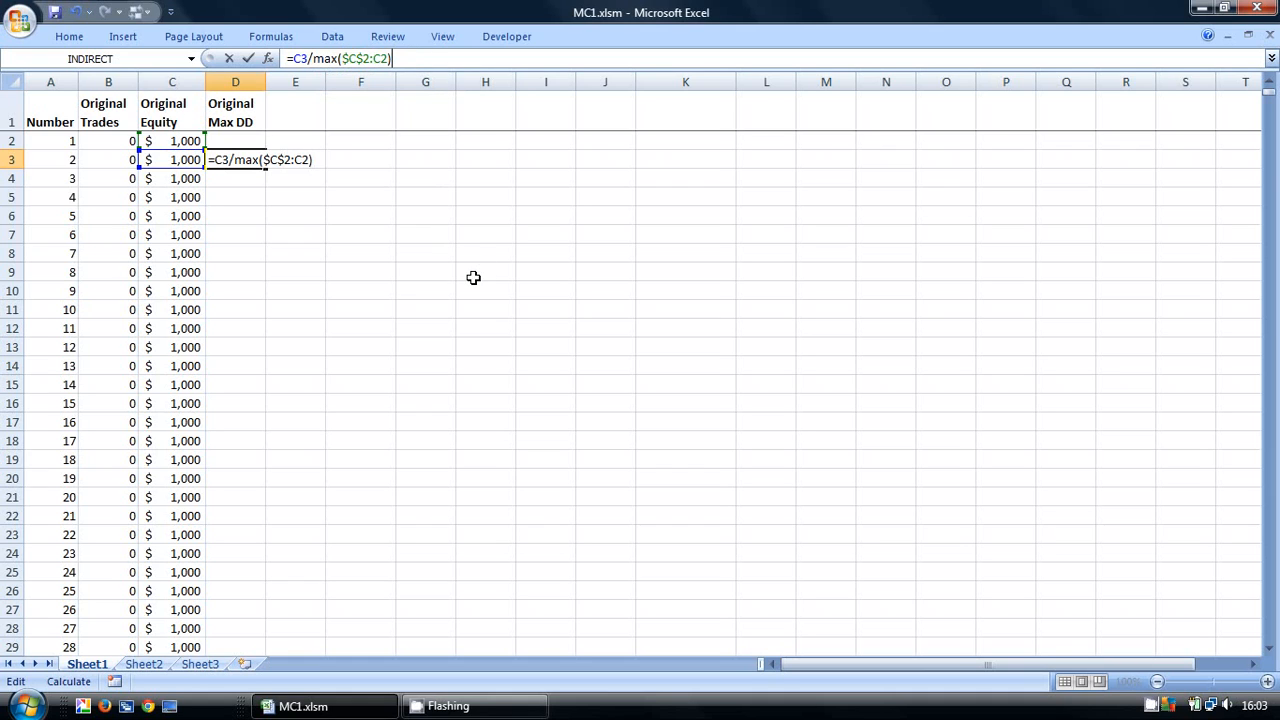
text())
click(292, 58)
text((1)
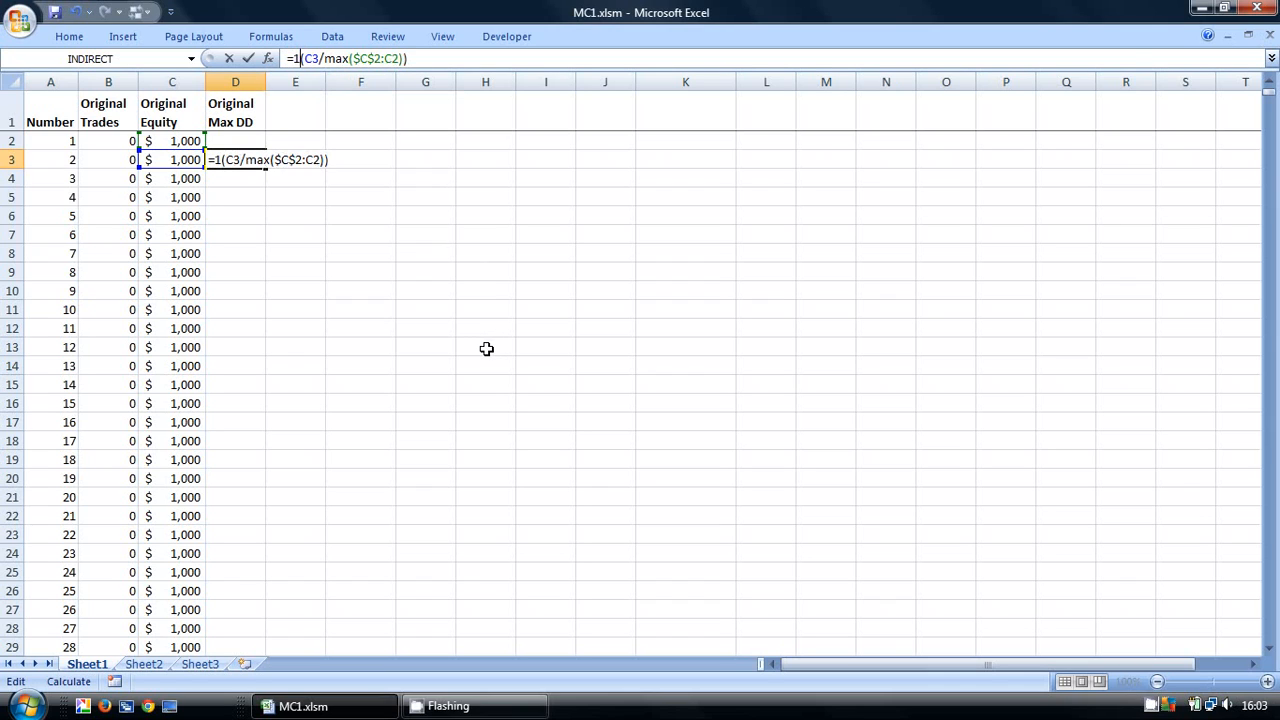
text(-)
key(Return)
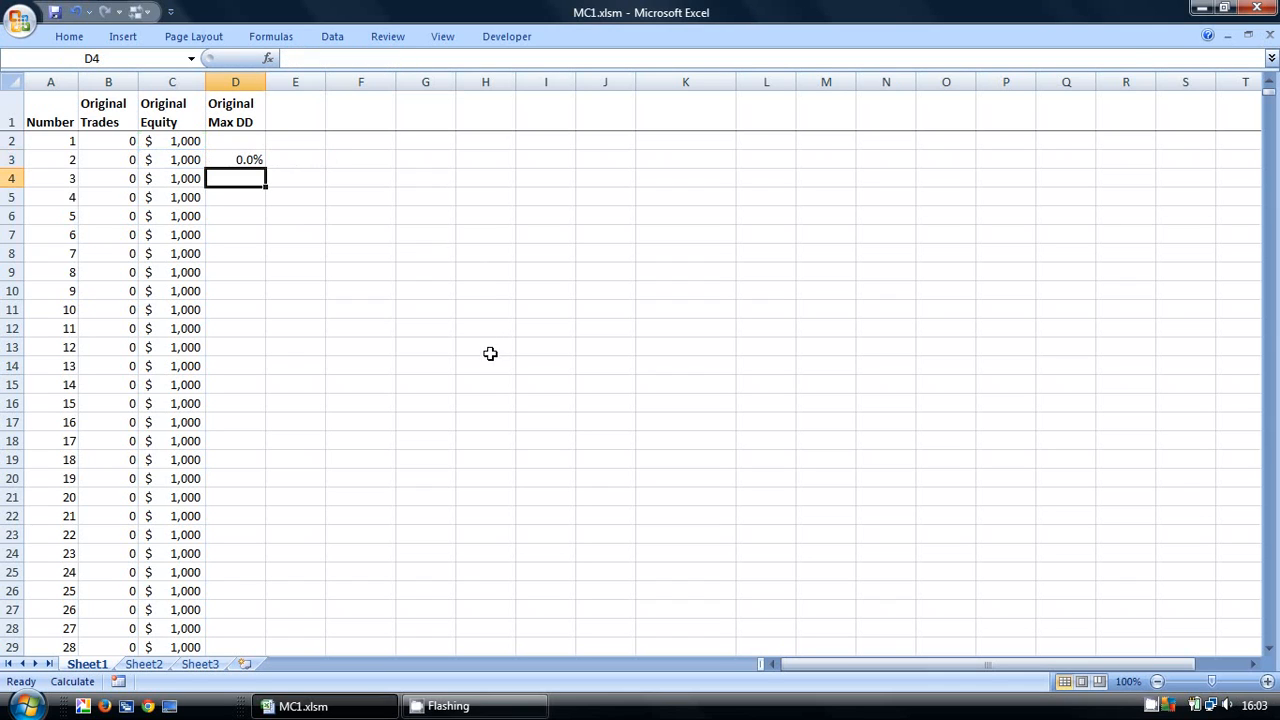
click(243, 158)
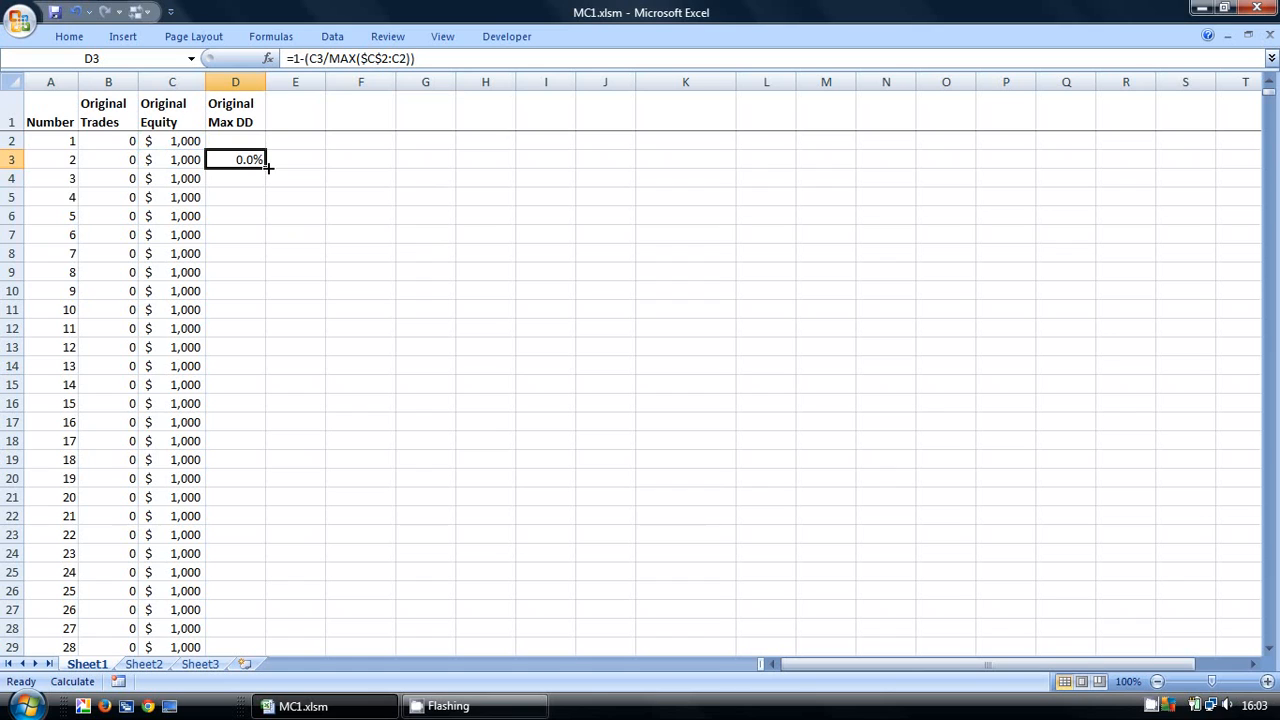
double_click(268, 168)
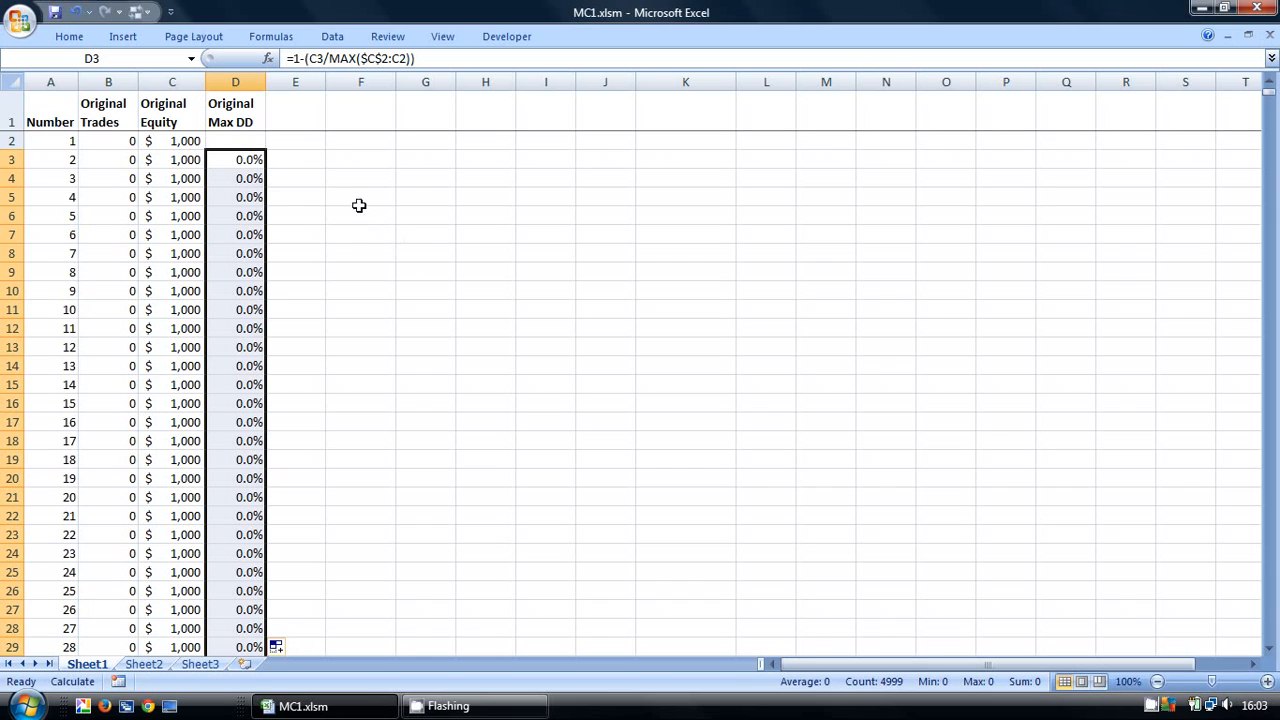
Enter the random number formula =RAND() in cell E2.
click(294, 114)
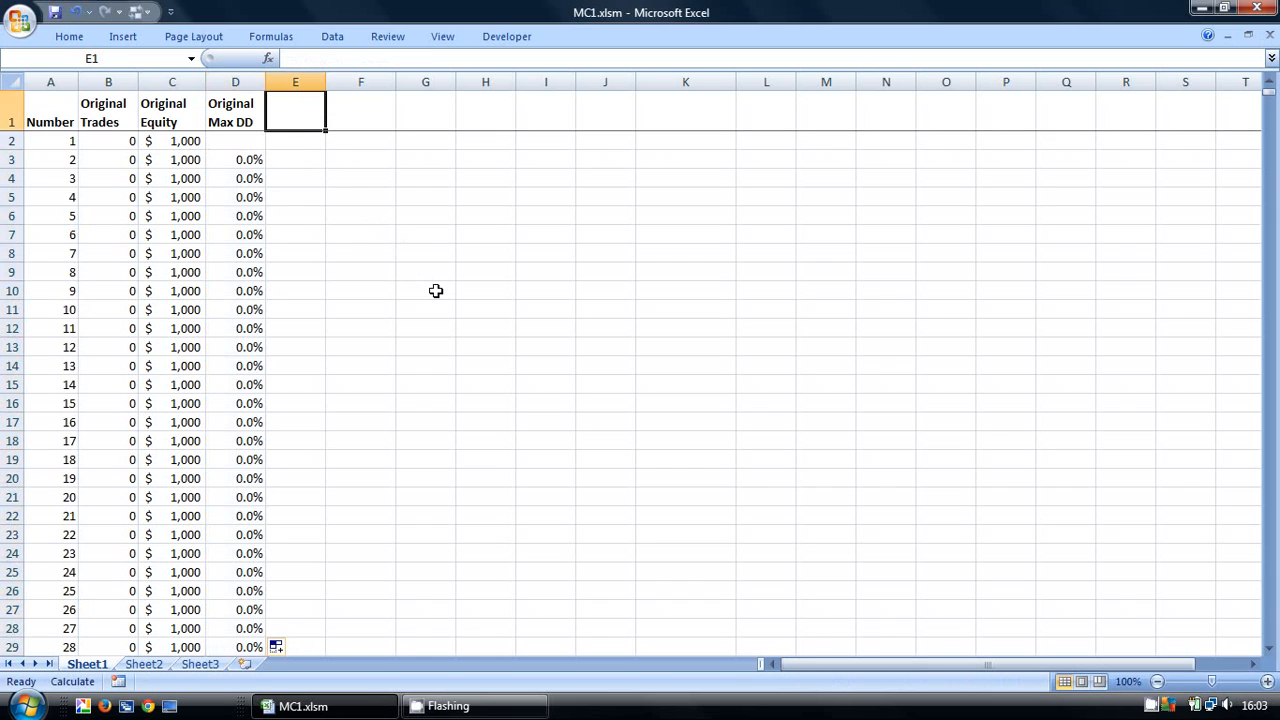
click(296, 143)
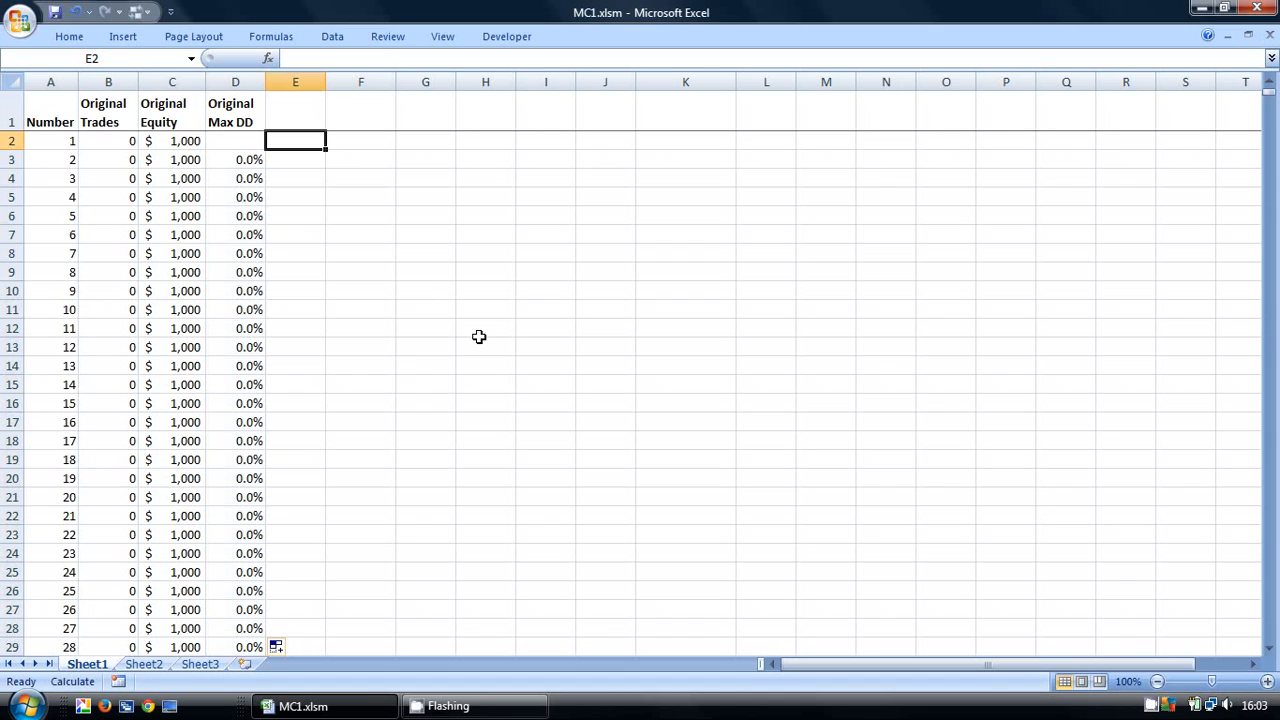
text(=r)
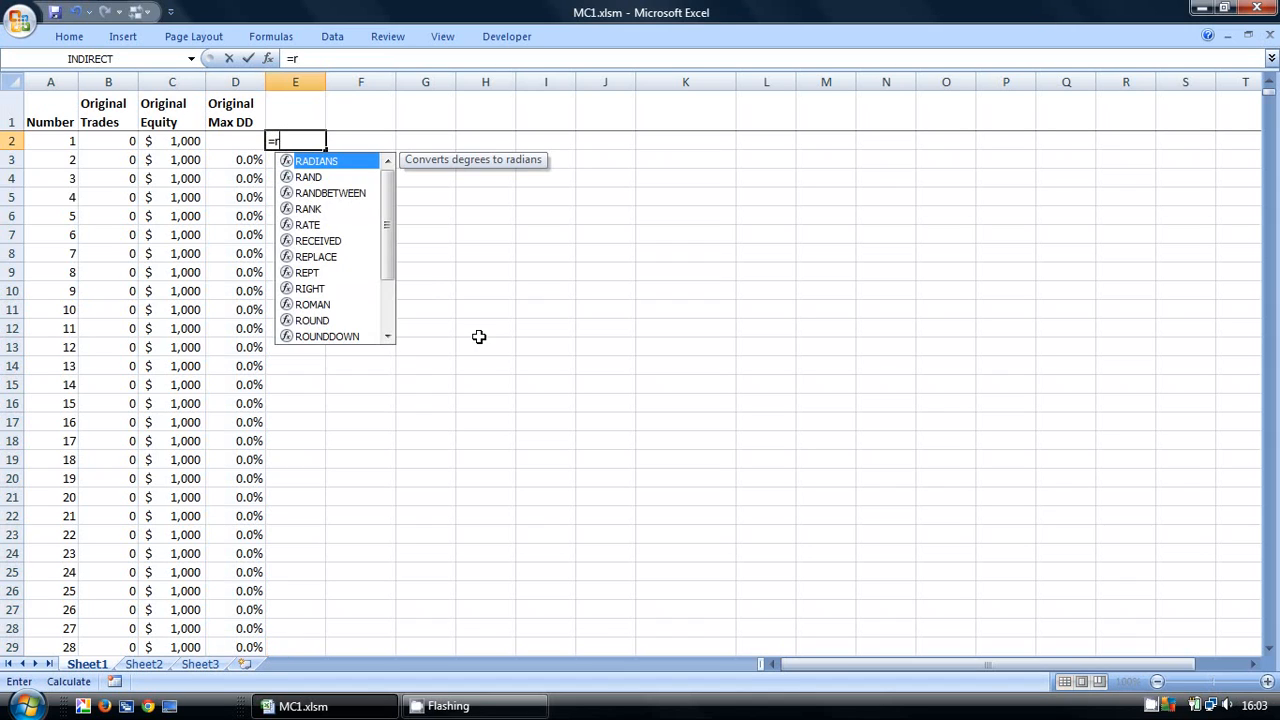
text(and())
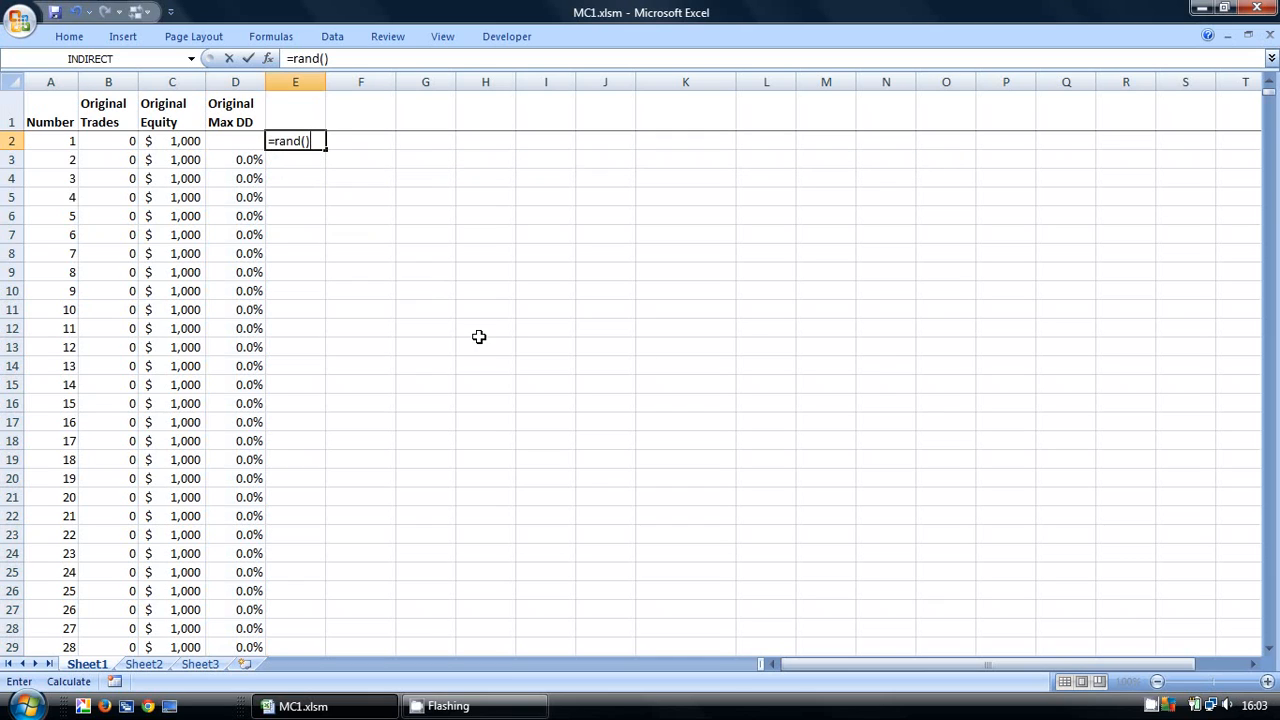
key(Return)
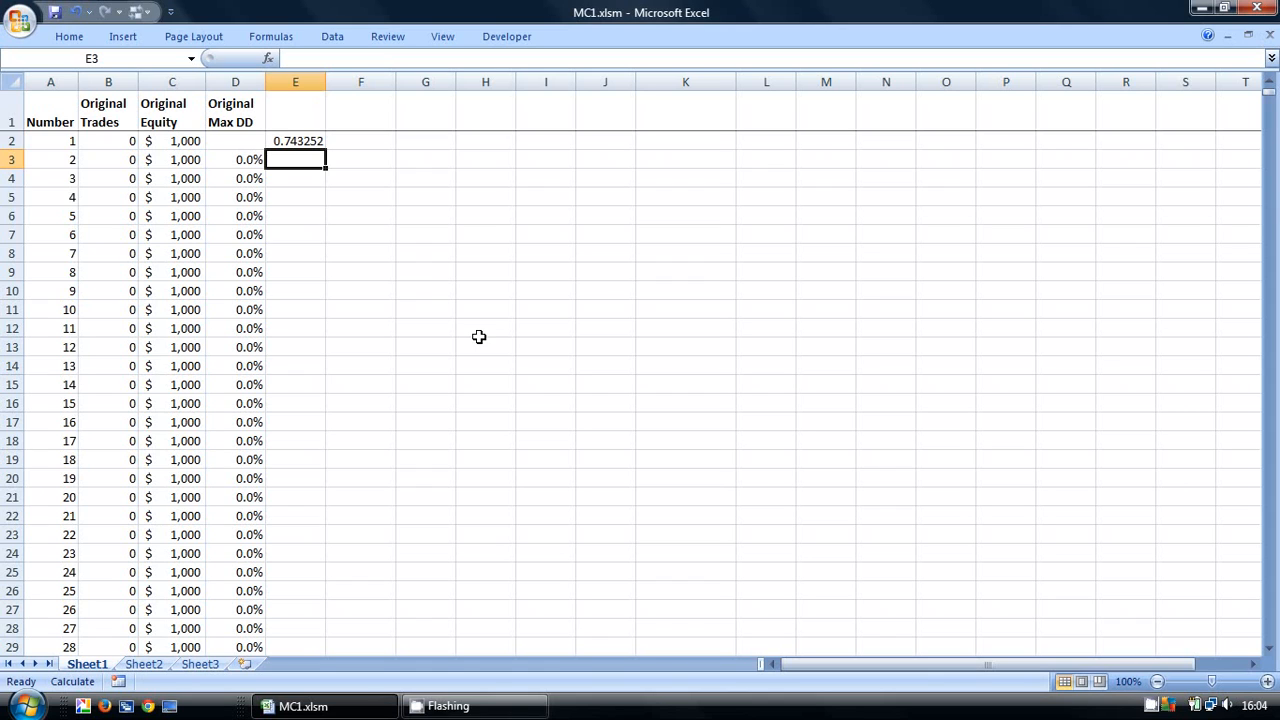
Fill the random number formula from E2 down column E for every trade and narrow the column slightly.
click(300, 142)
drag(324, 152, 326, 170)
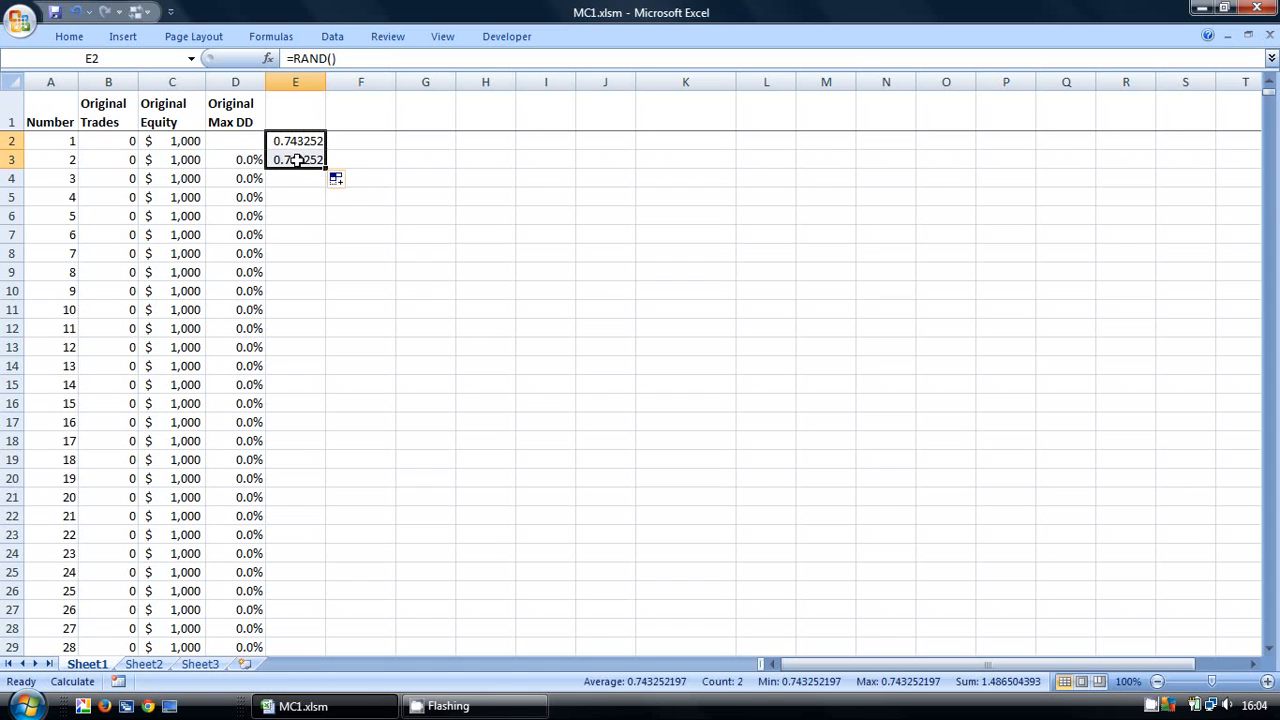
click(318, 163)
double_click(326, 170)
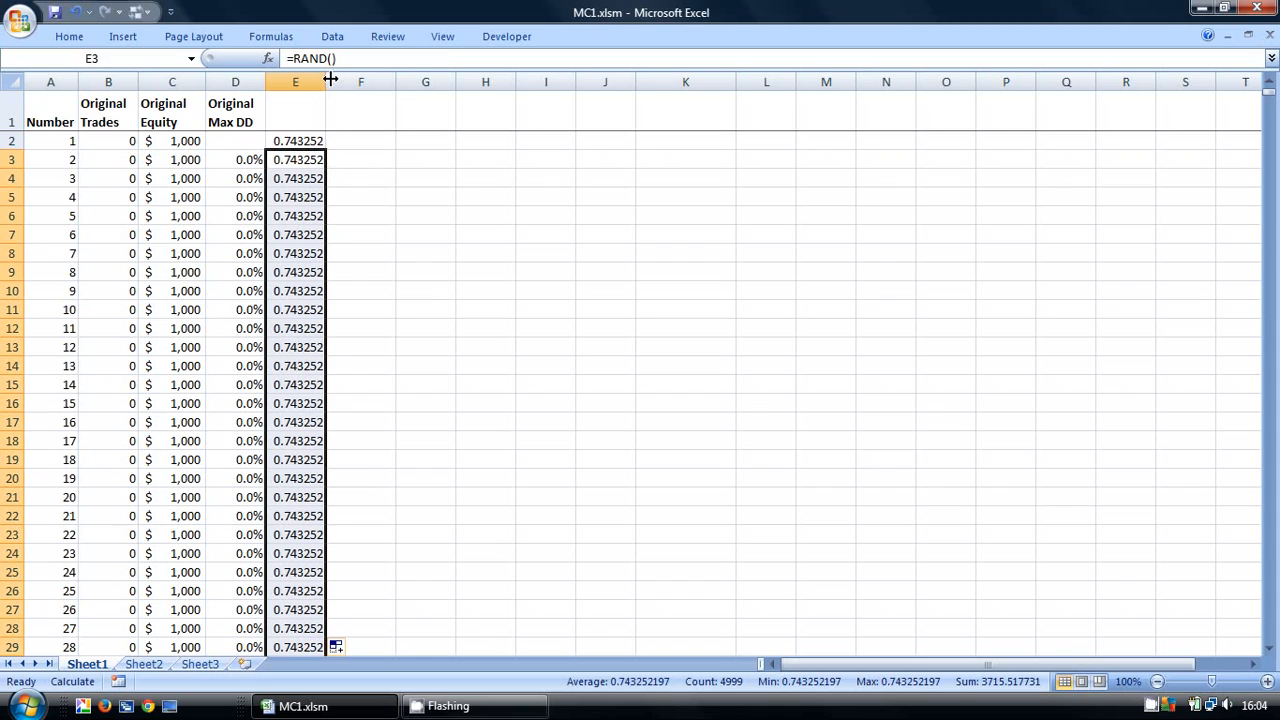
drag(326, 80, 320, 75)
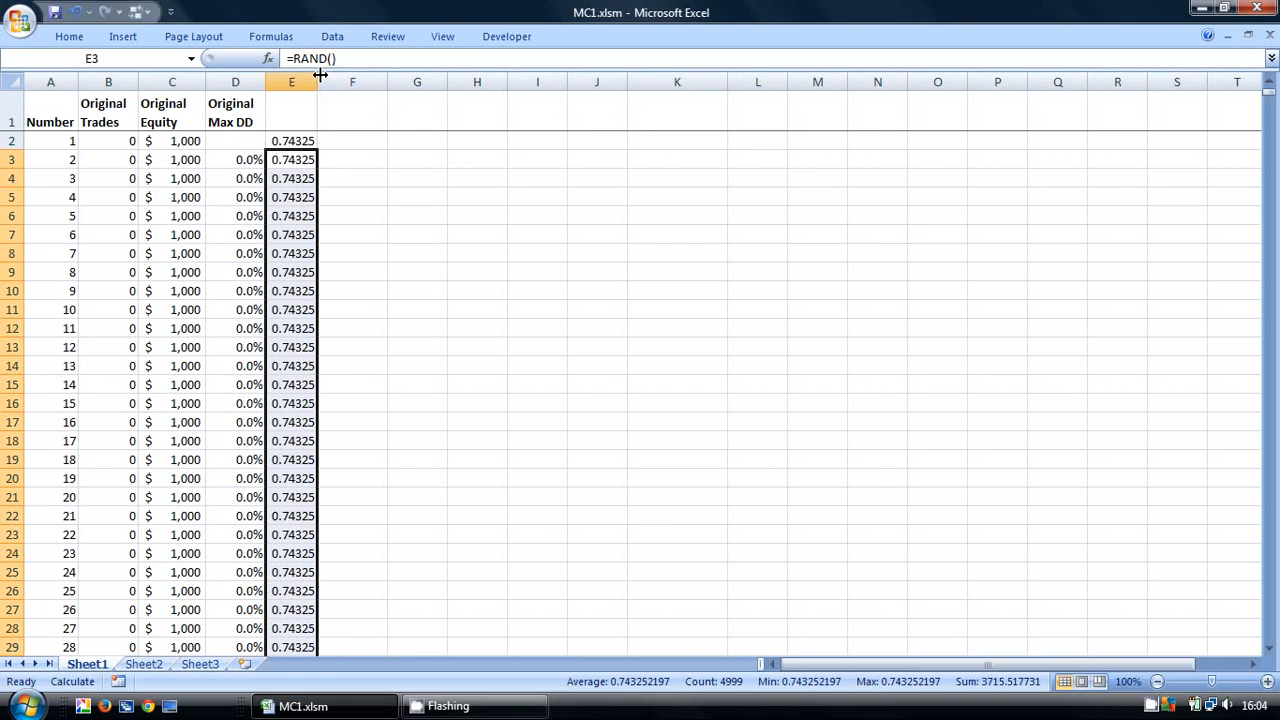
Enter the formula =RANK(E2,E2:E5001) in F2 to rank the first random number against all of column E's values.
click(351, 141)
text(=)
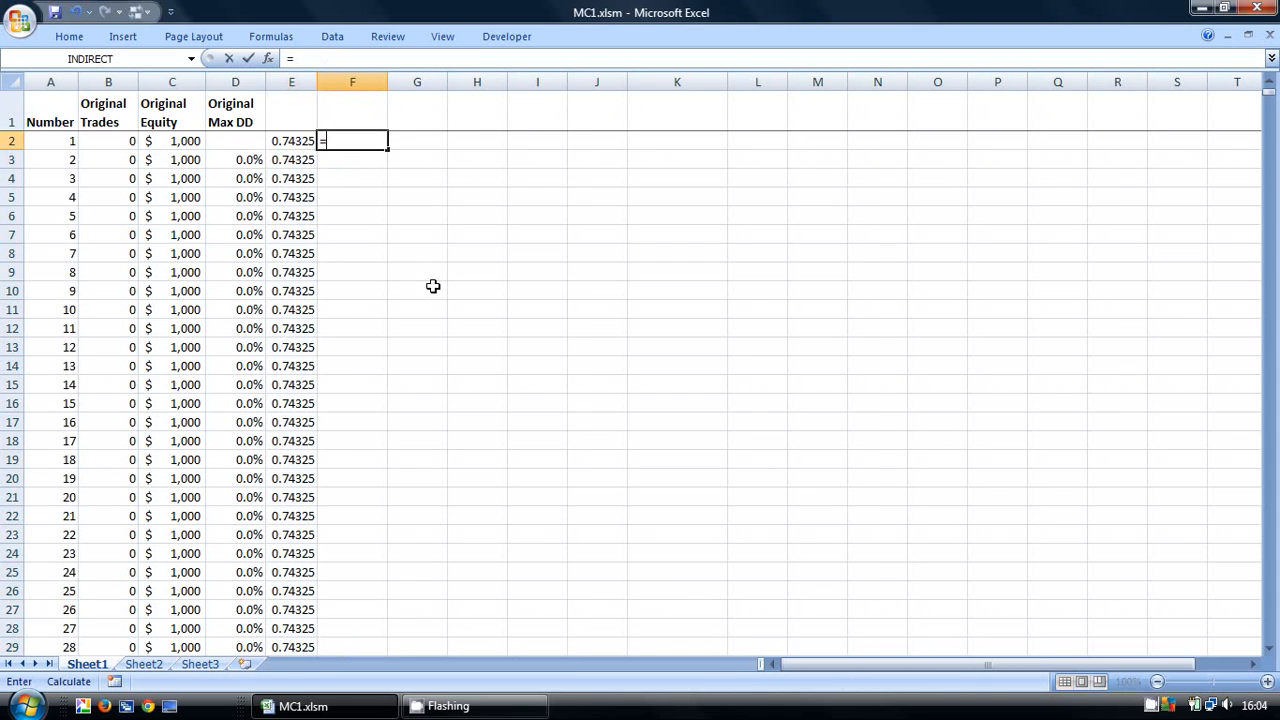
text(rank)
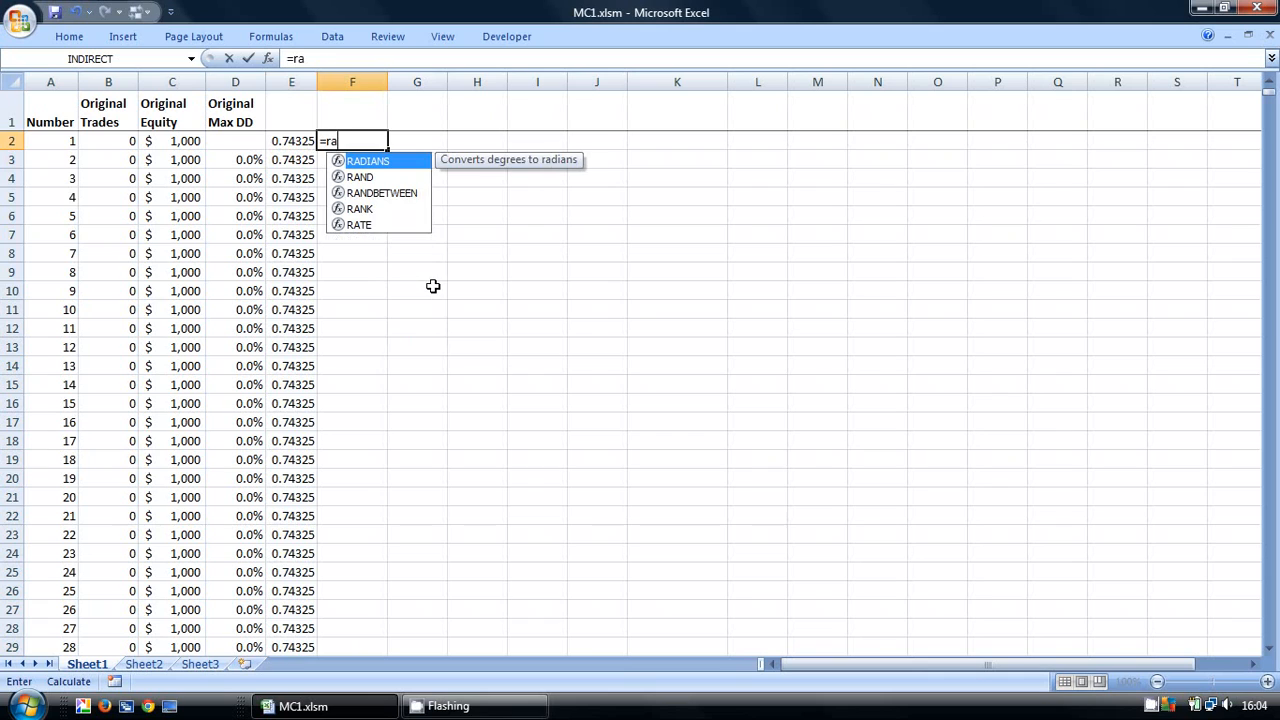
text(()
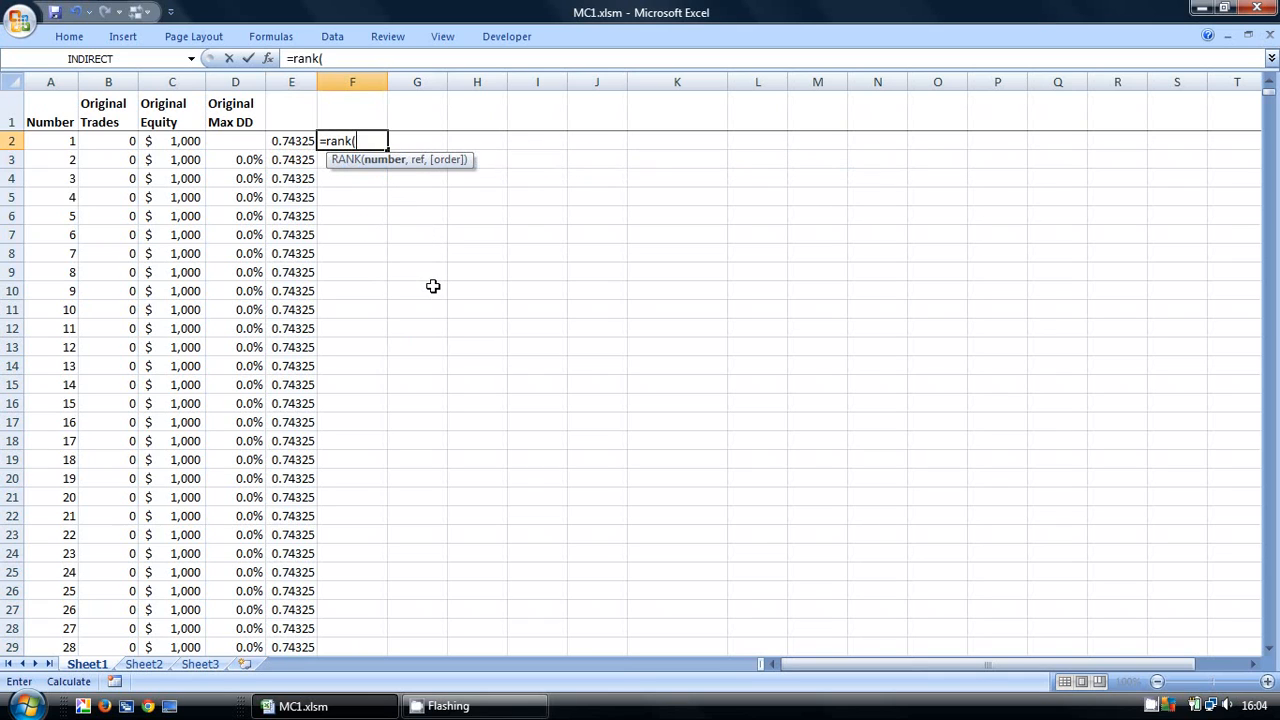
click(288, 141)
text(,)
drag(288, 148, 288, 200)
drag(1268, 92, 1276, 640)
click(1270, 648)
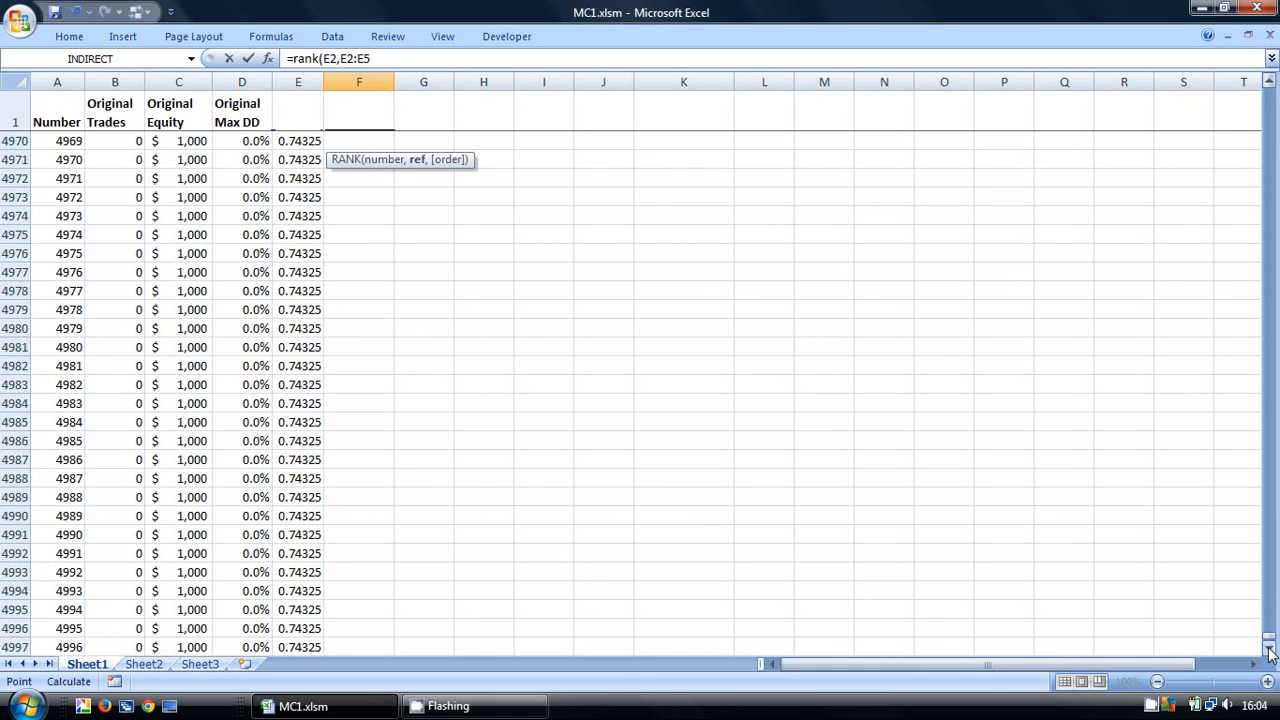
shift+click(306, 511)
click(440, 58)
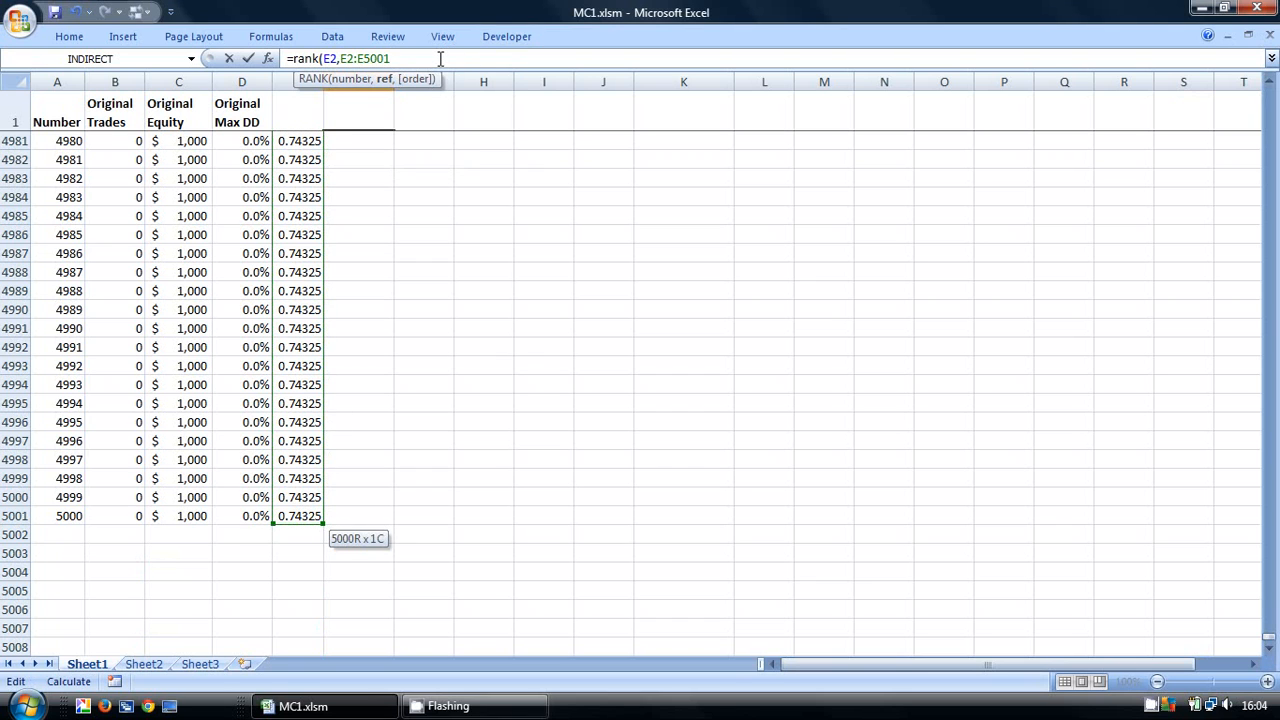
key(Return)
scroll(403, 206, up, 3)
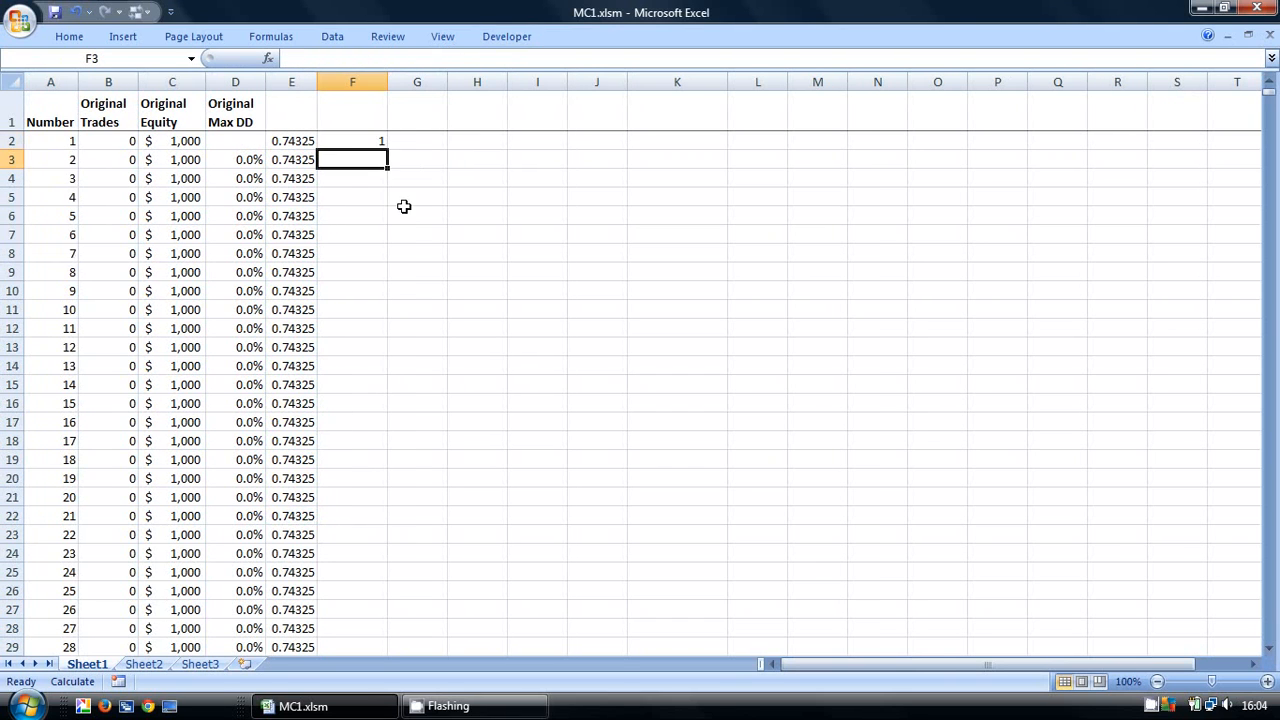
Make the reference range in the F2 RANK formula absolute, giving =RANK(E2,$E$2:$E$5001).
click(350, 136)
double_click(350, 136)
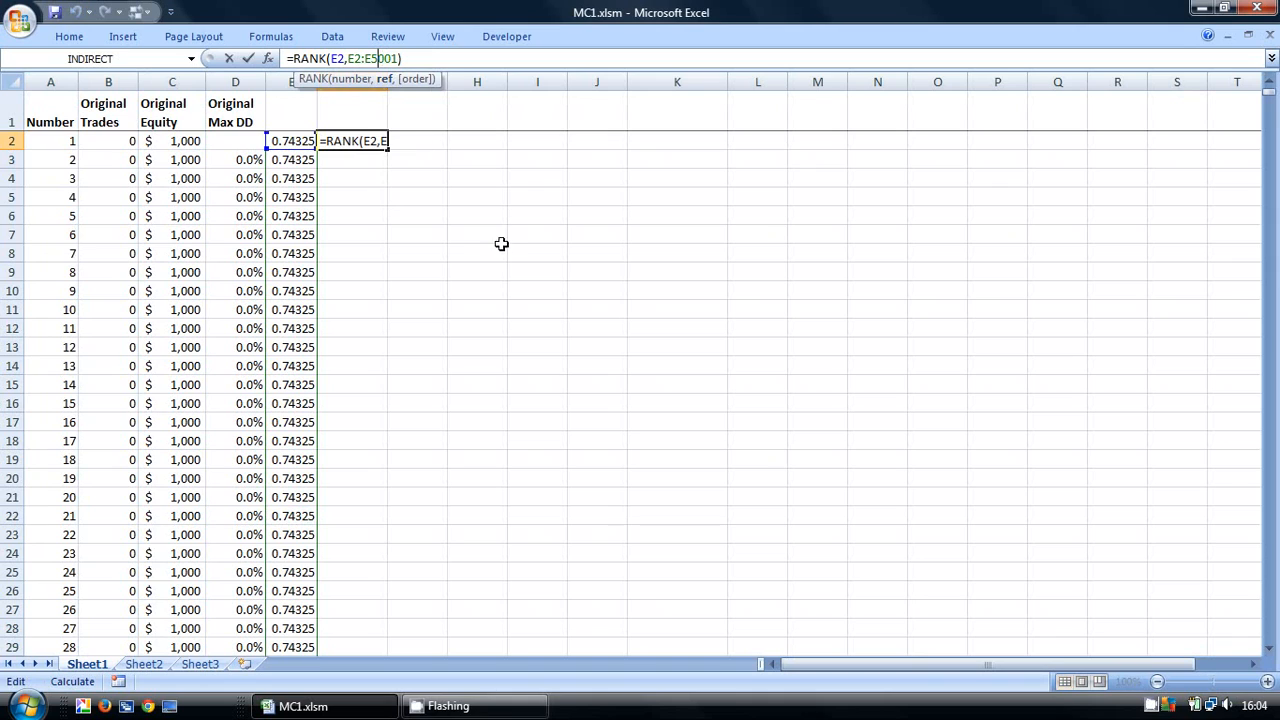
key(F4)
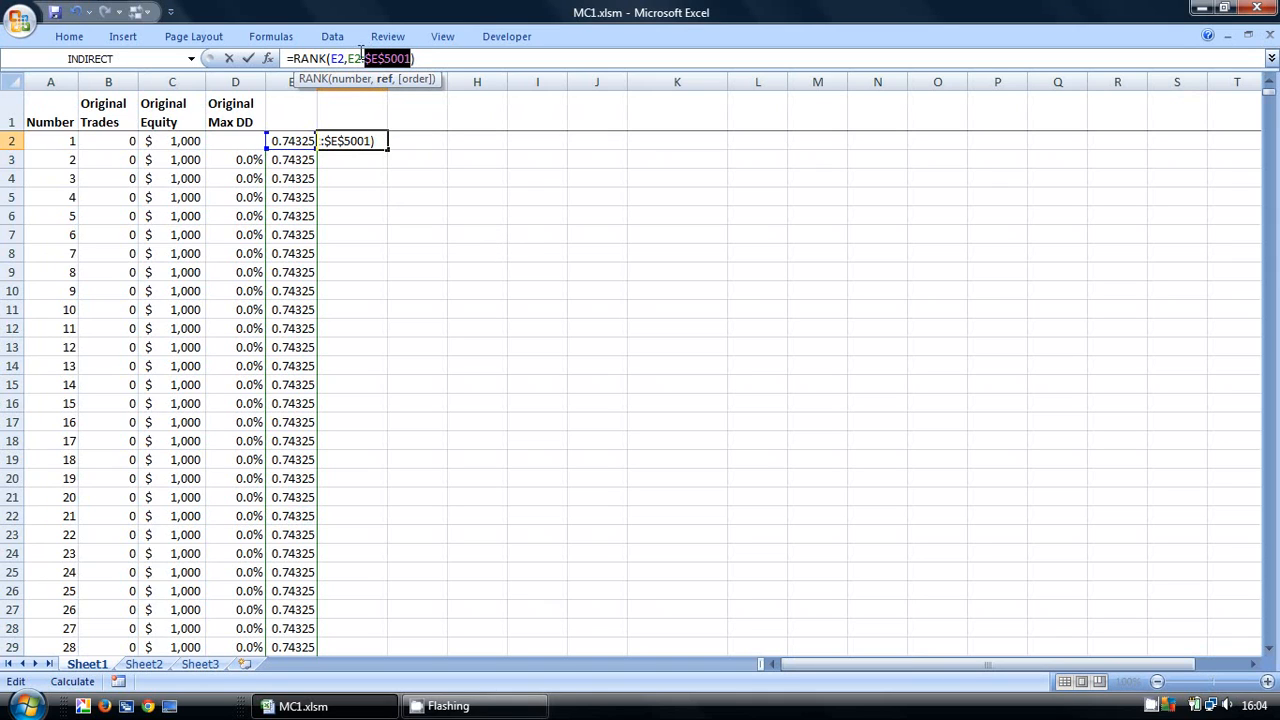
drag(362, 58, 347, 58)
key(F4)
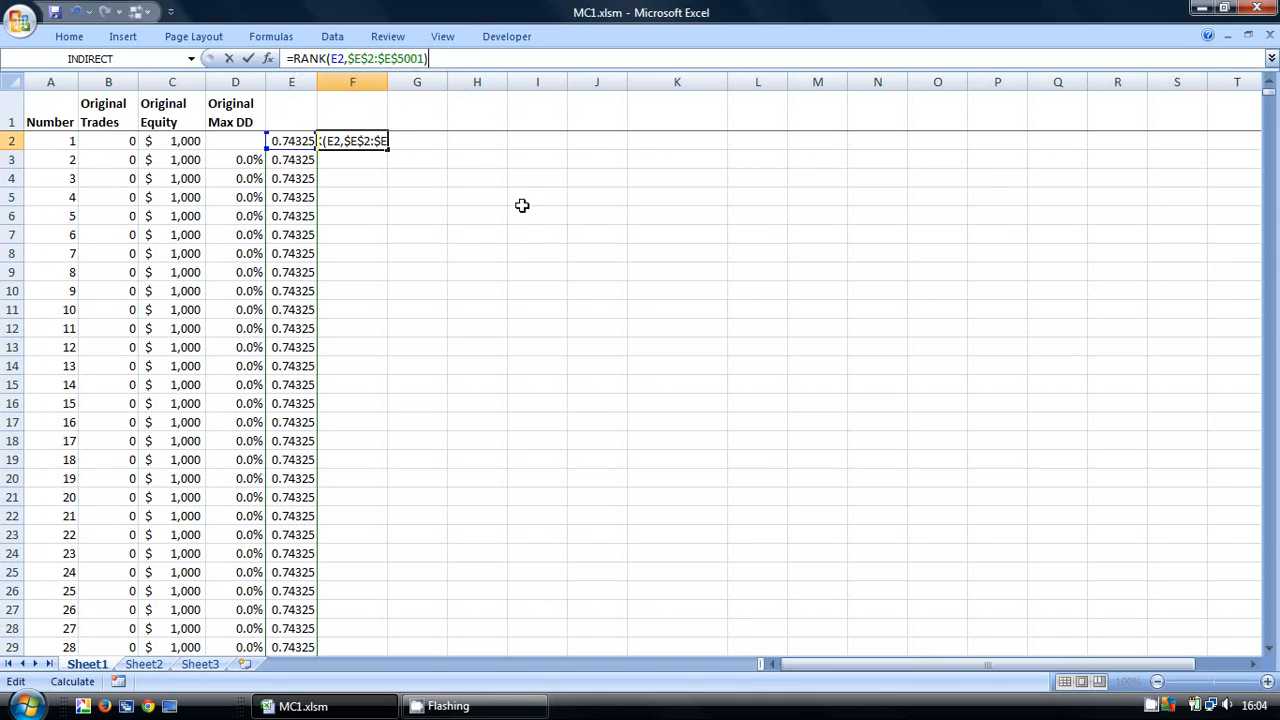
key(Return)
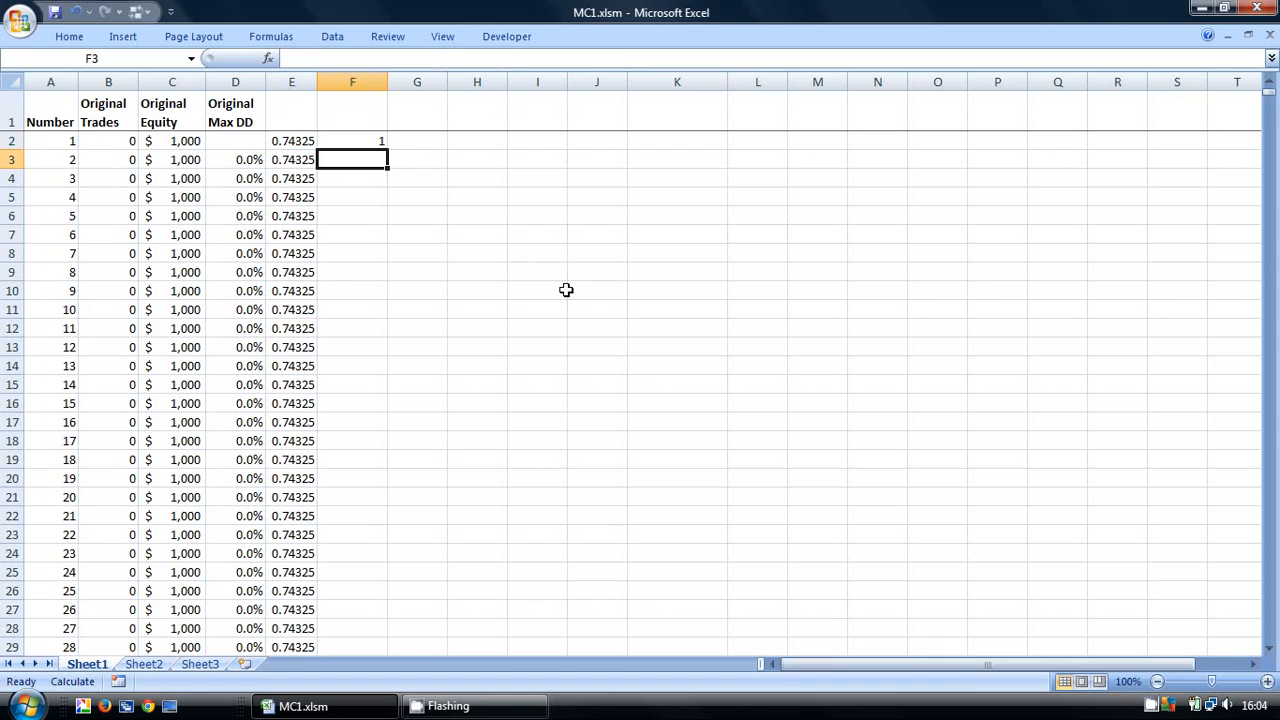
Fill the F2 rank formula down column F for all trades and recalculate the workbook.
click(353, 138)
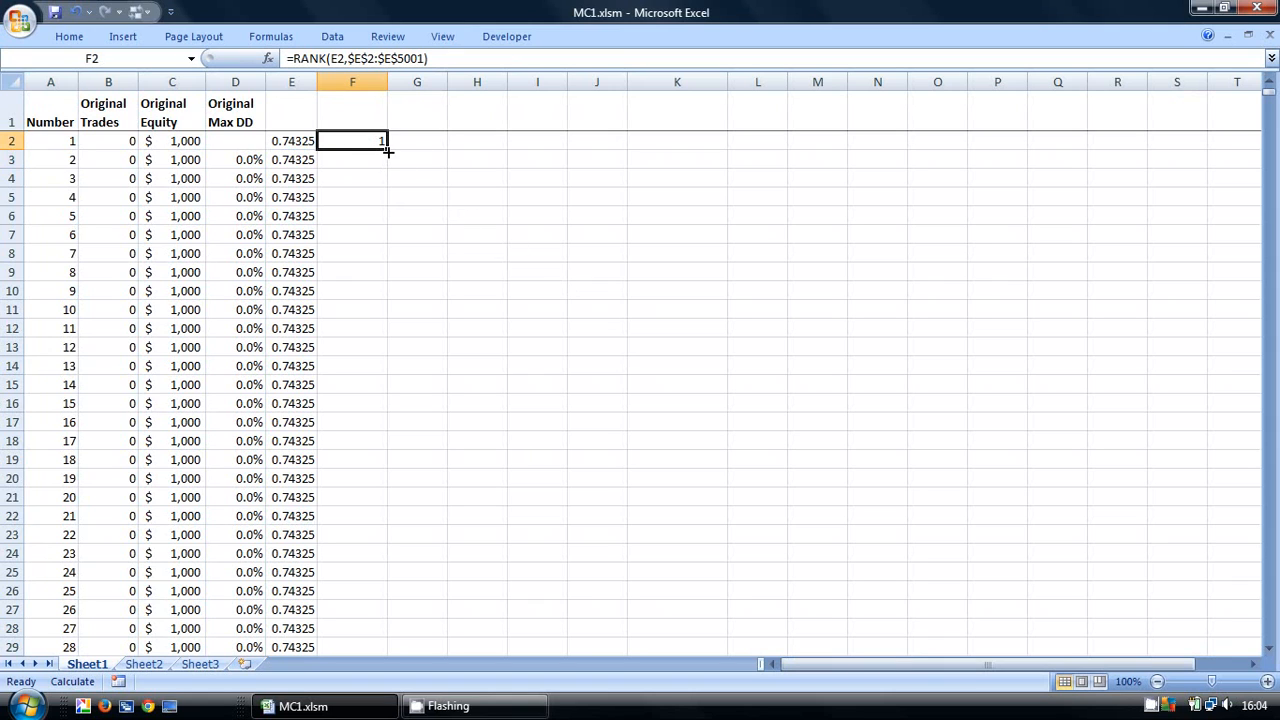
double_click(388, 151)
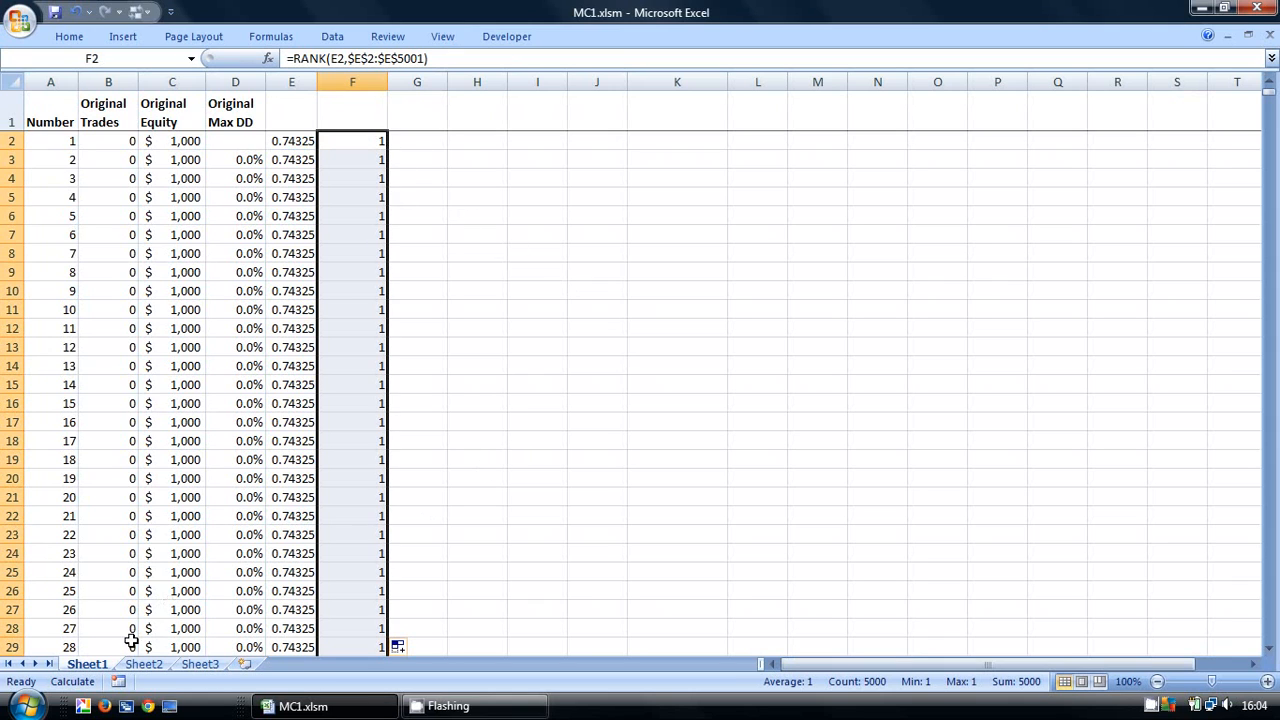
click(82, 681)
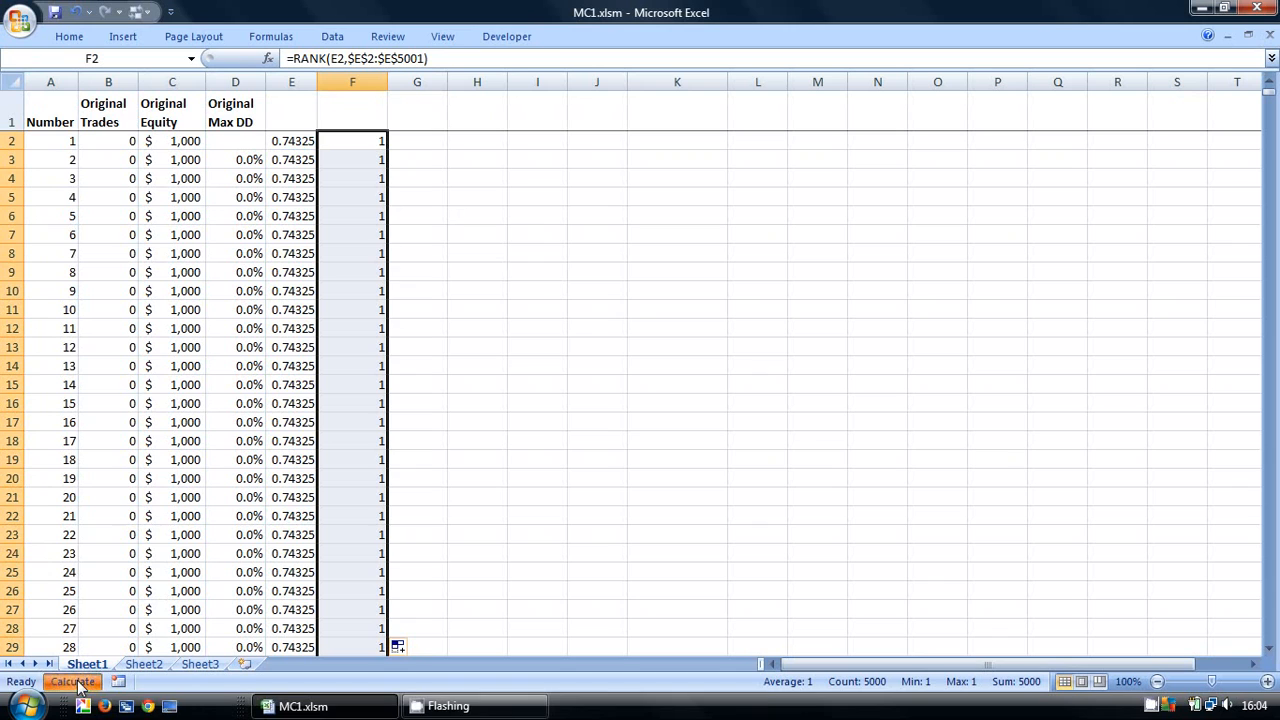
Narrow column F and add the headers New Trades, New Equity and New Max DD in G1, H1 and I1.
drag(391, 83, 359, 84)
double_click(378, 73)
click(383, 118)
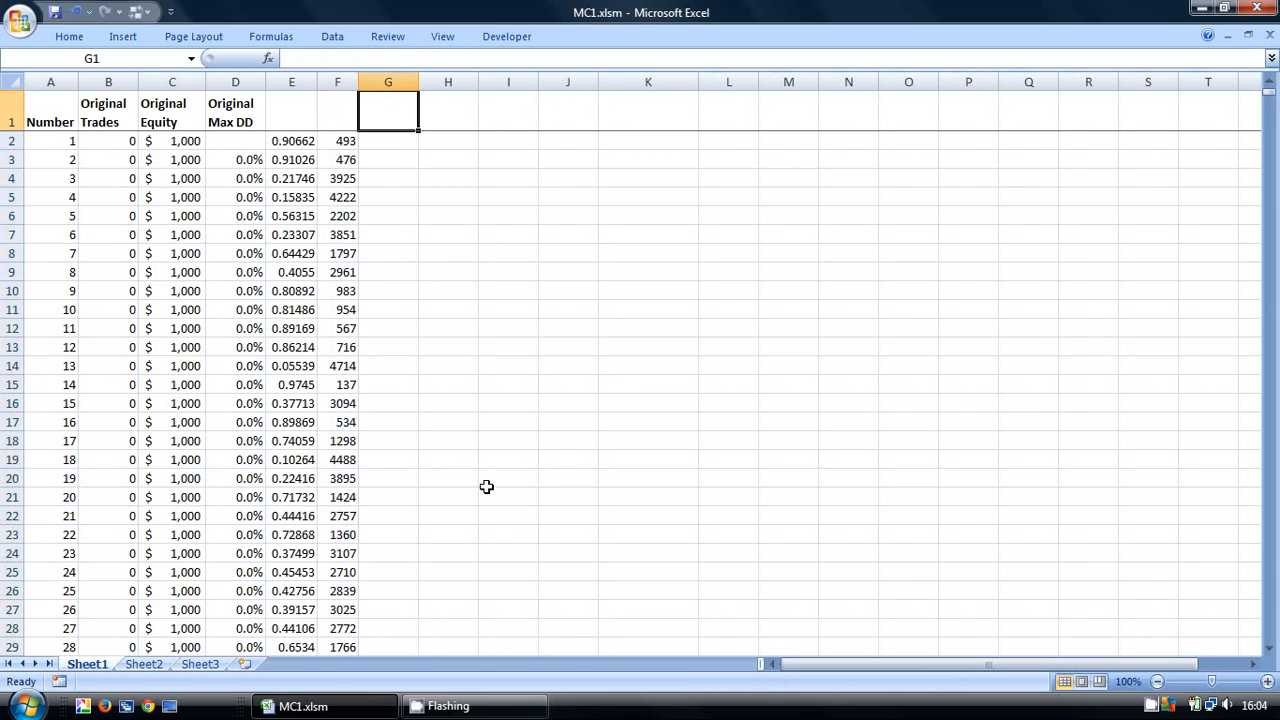
text(N)
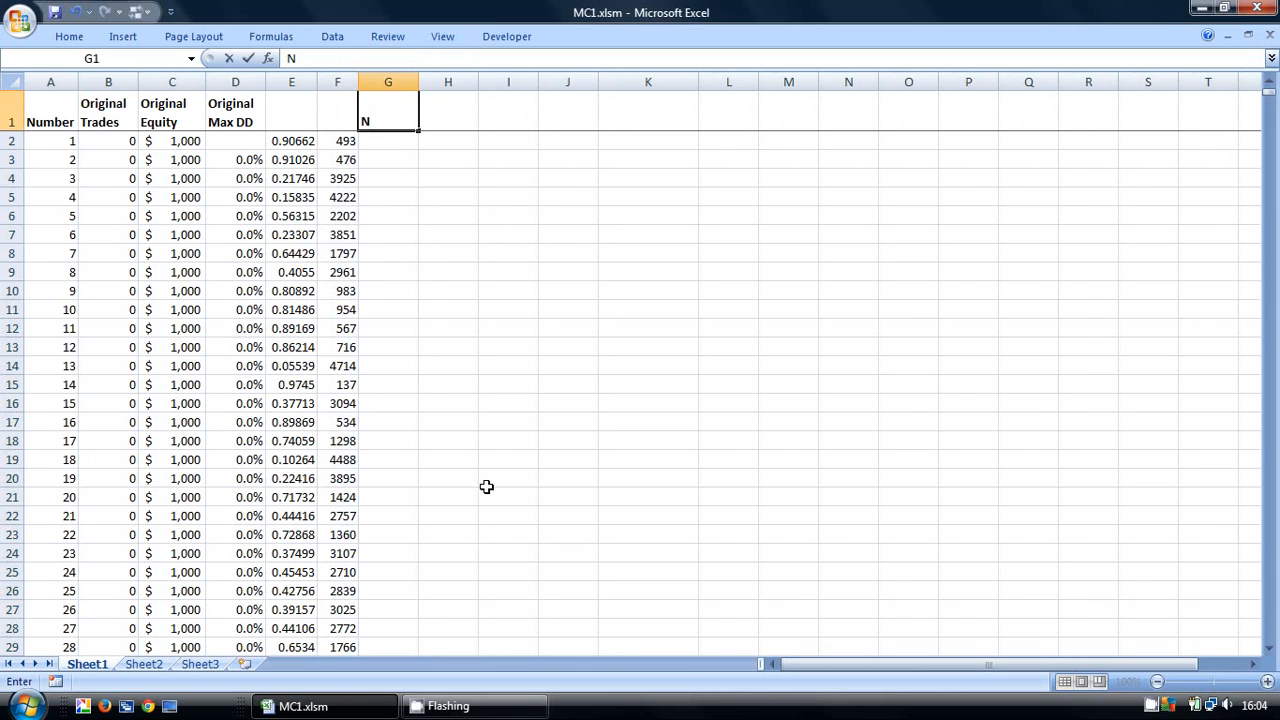
text(ew Trades)
key(Tab)
text(Ne)
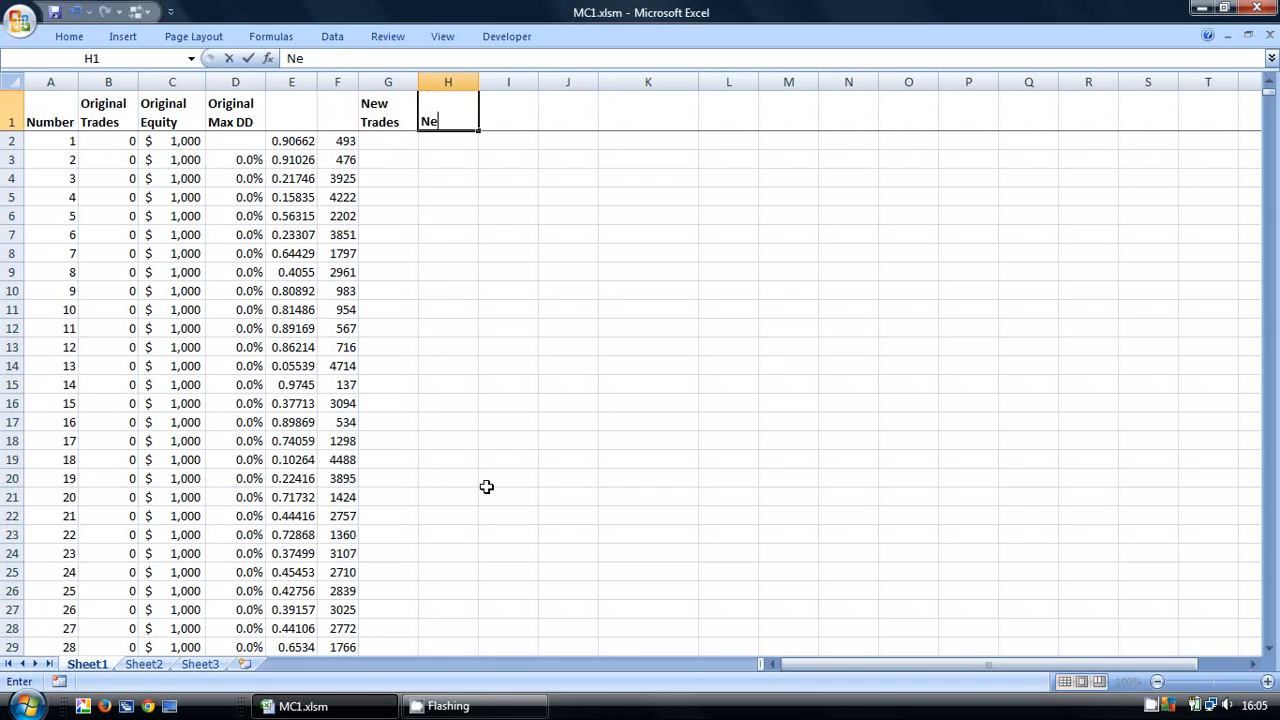
text(w Equity)
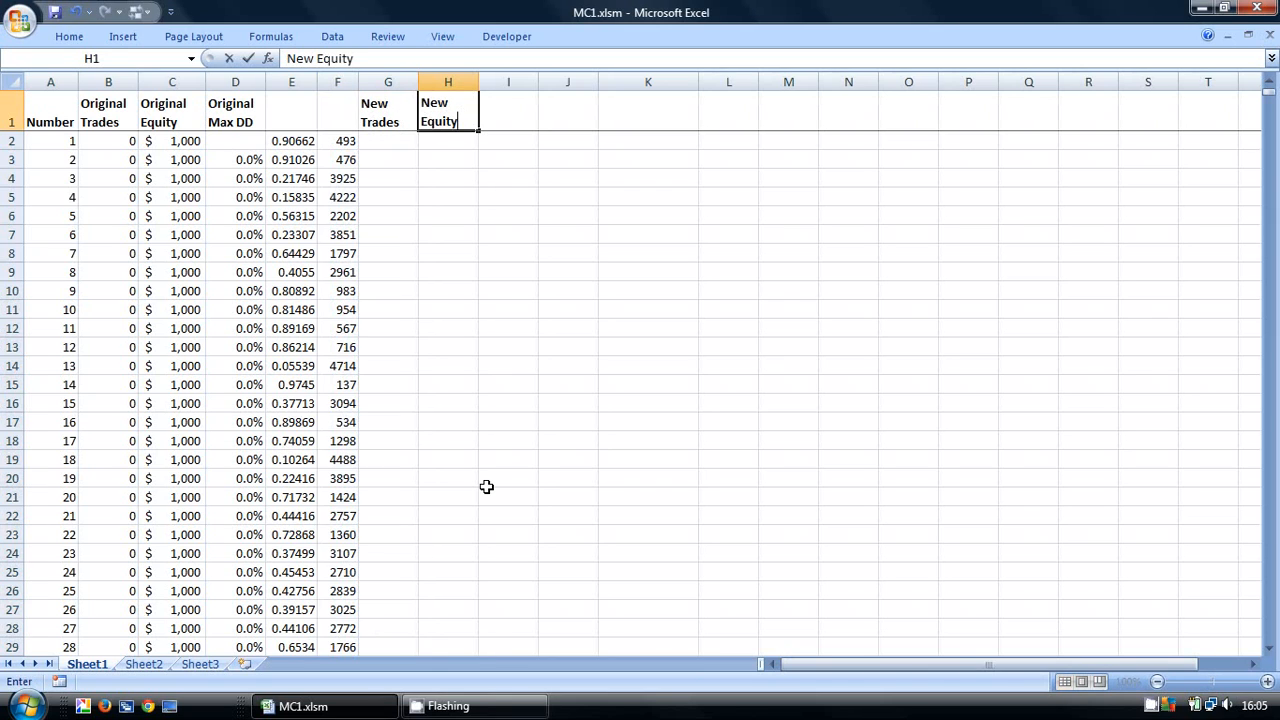
key(Tab)
text(New M)
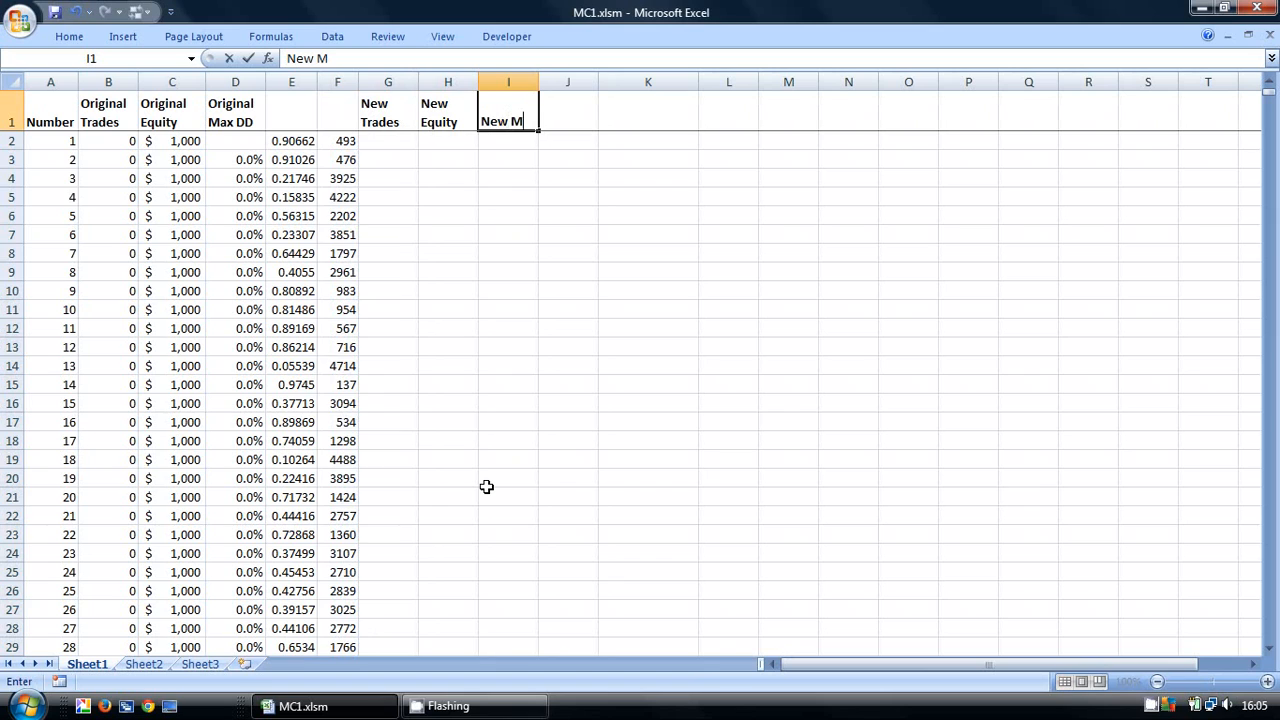
text(ax DD)
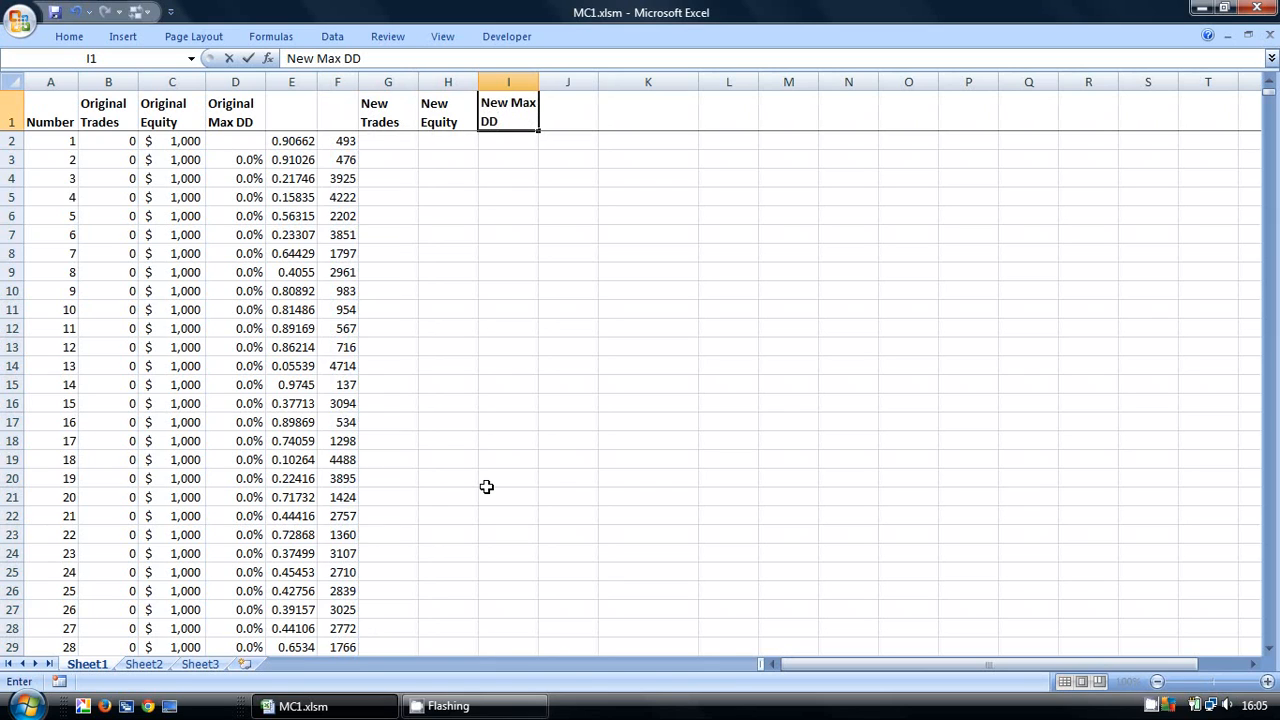
key(Return)
Enter =VLOOKUP(F2,A2:B5001,2) in G2 to look up the original trade matching the random rank.
text(=)
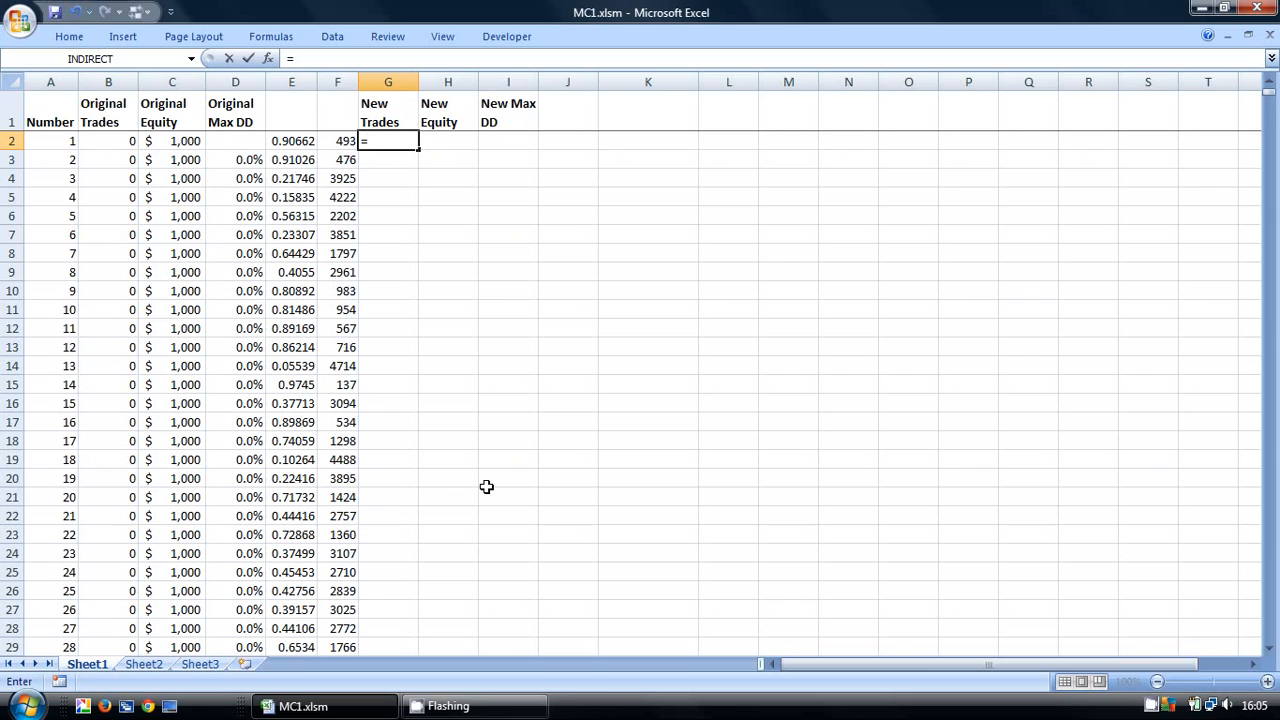
text(vloo)
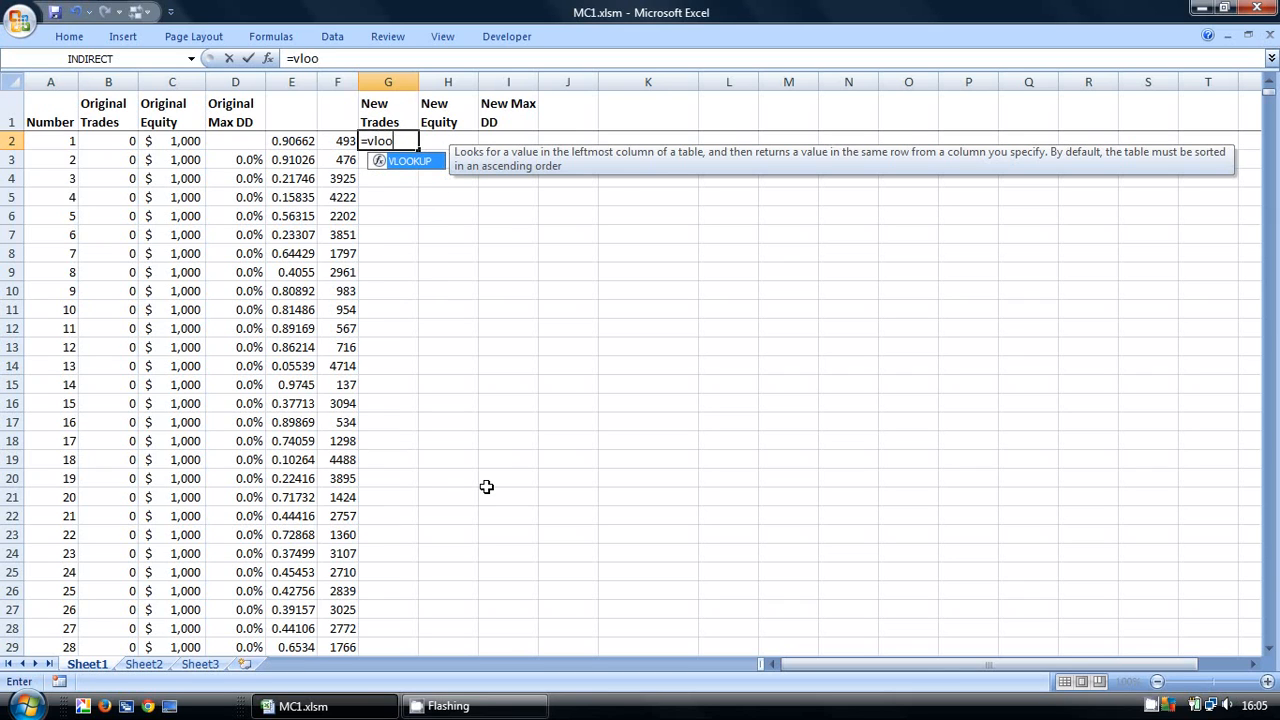
text(kup()
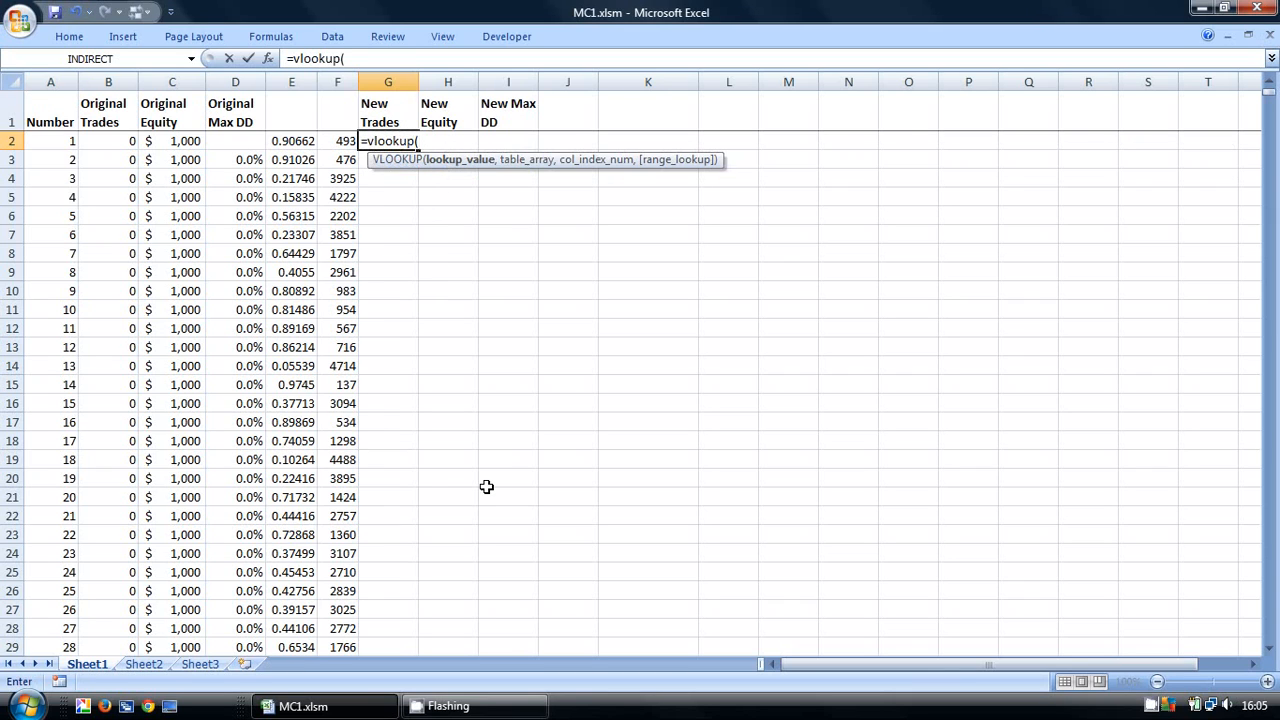
click(338, 141)
text(,)
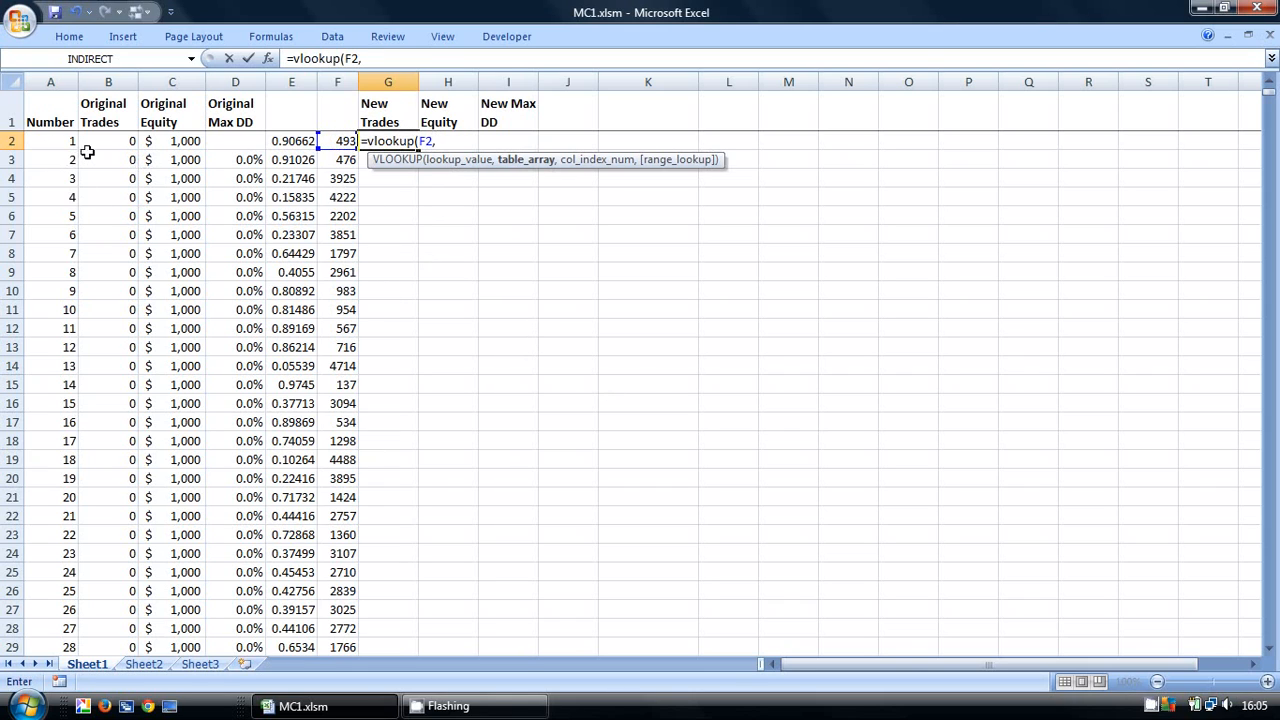
click(50, 141)
drag(40, 140, 108, 197)
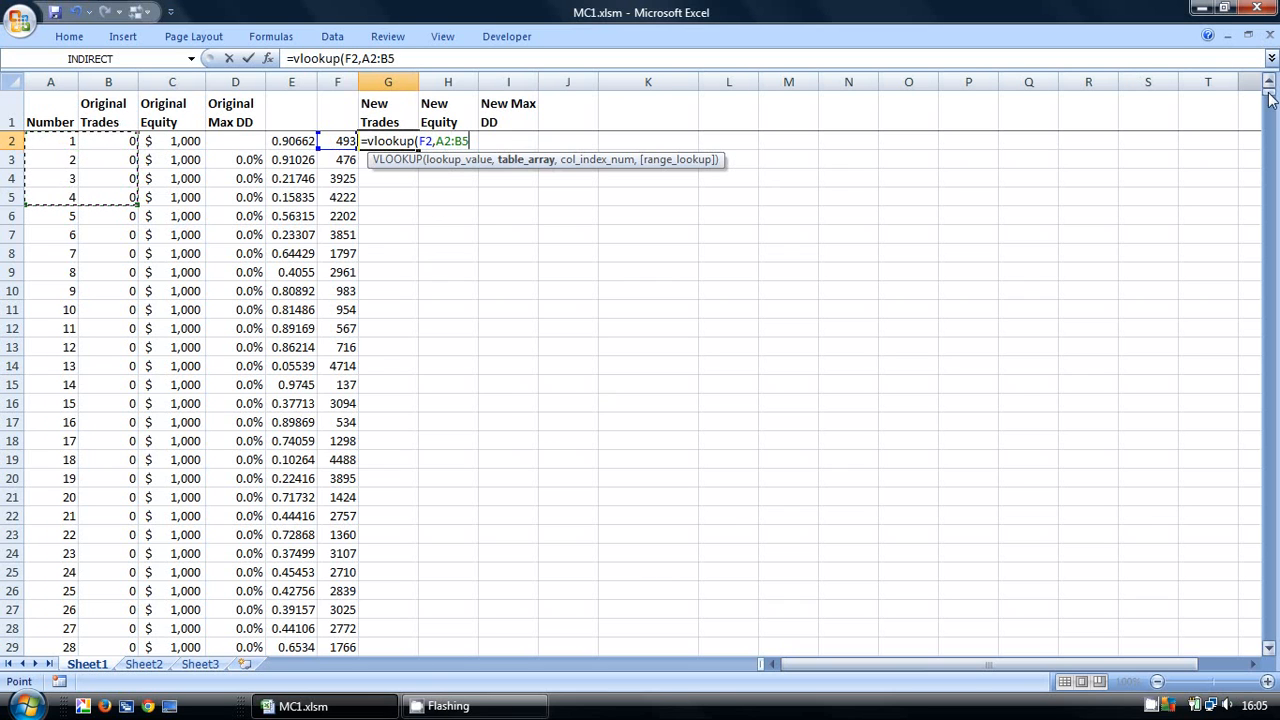
drag(1268, 91, 1271, 646)
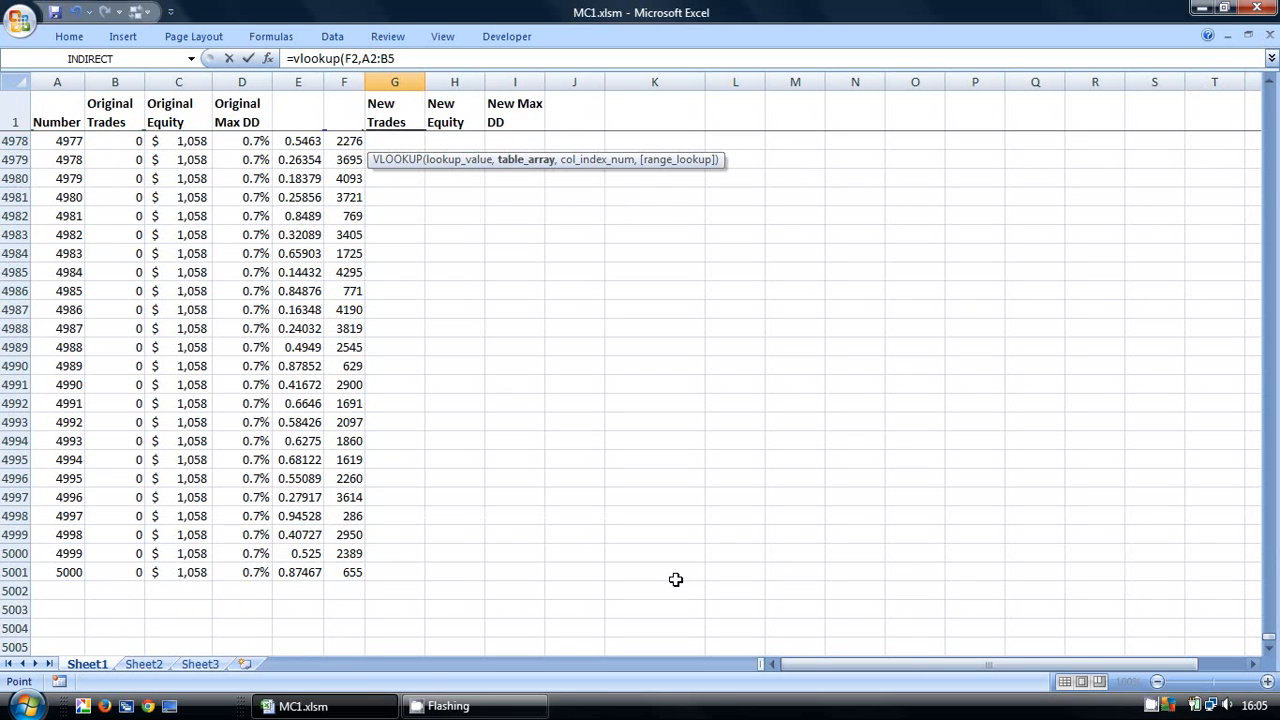
shift+click(115, 576)
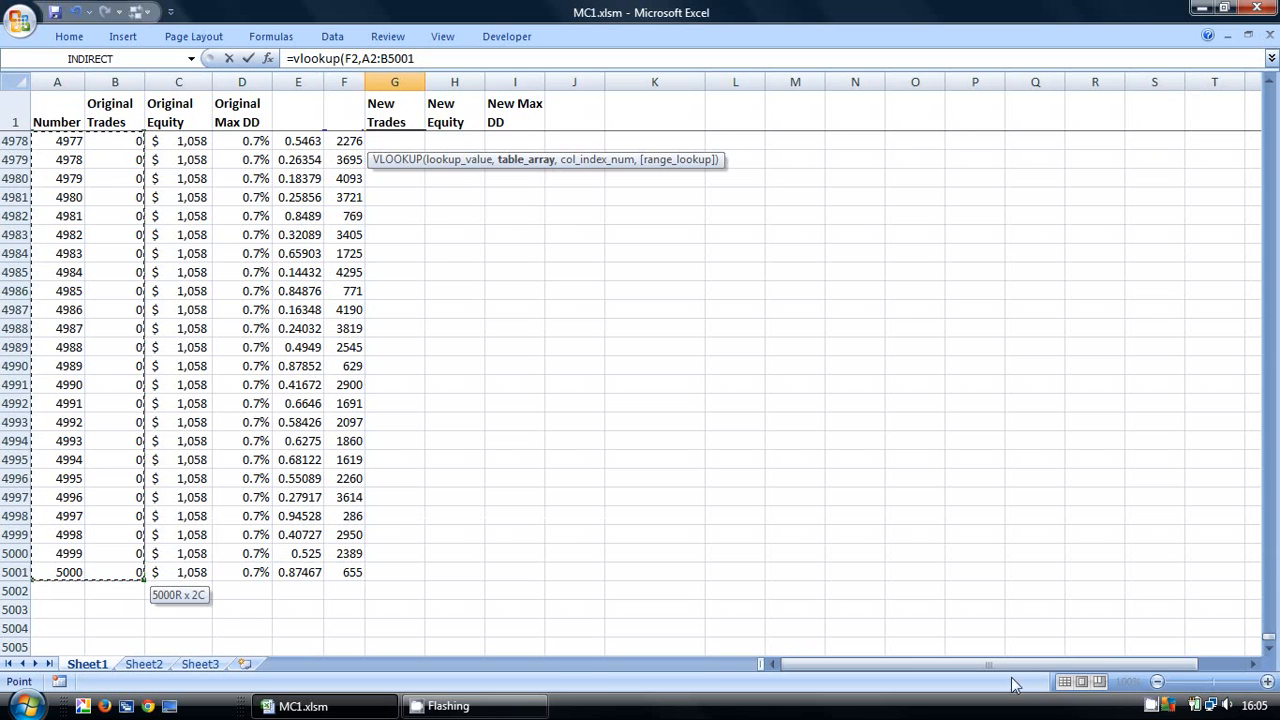
drag(1268, 643, 1268, 91)
click(440, 58)
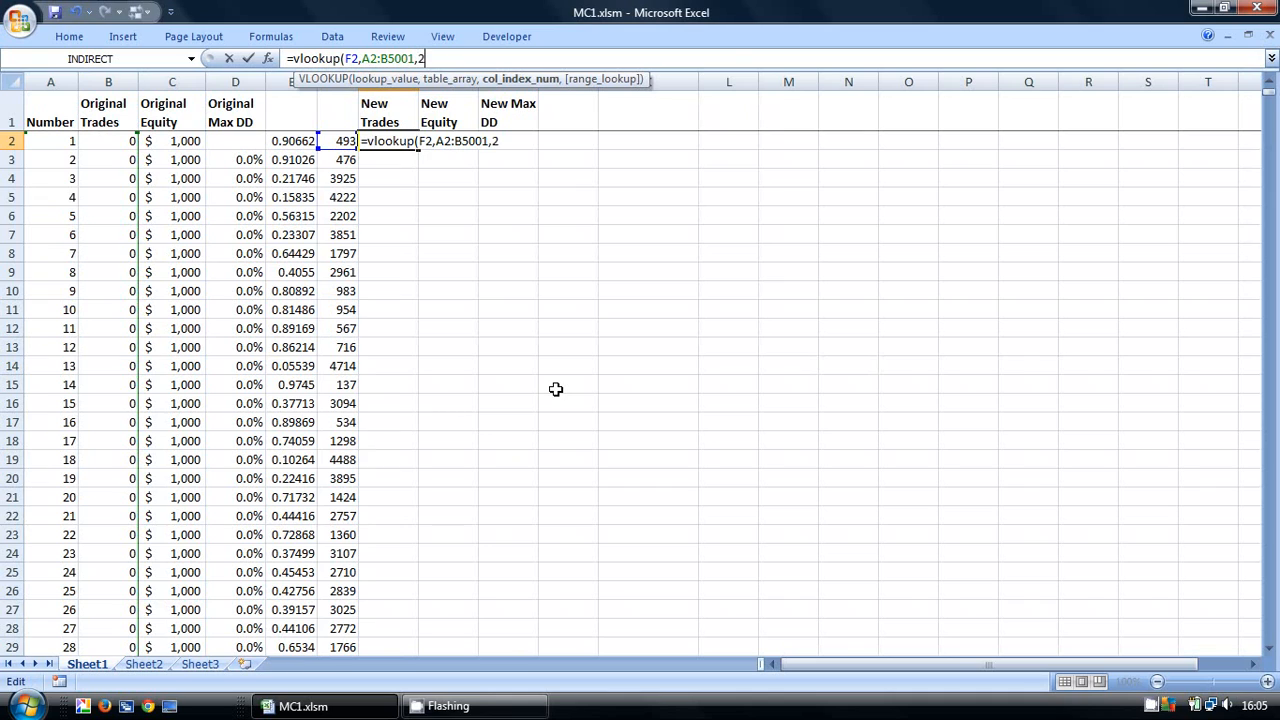
key(Return)
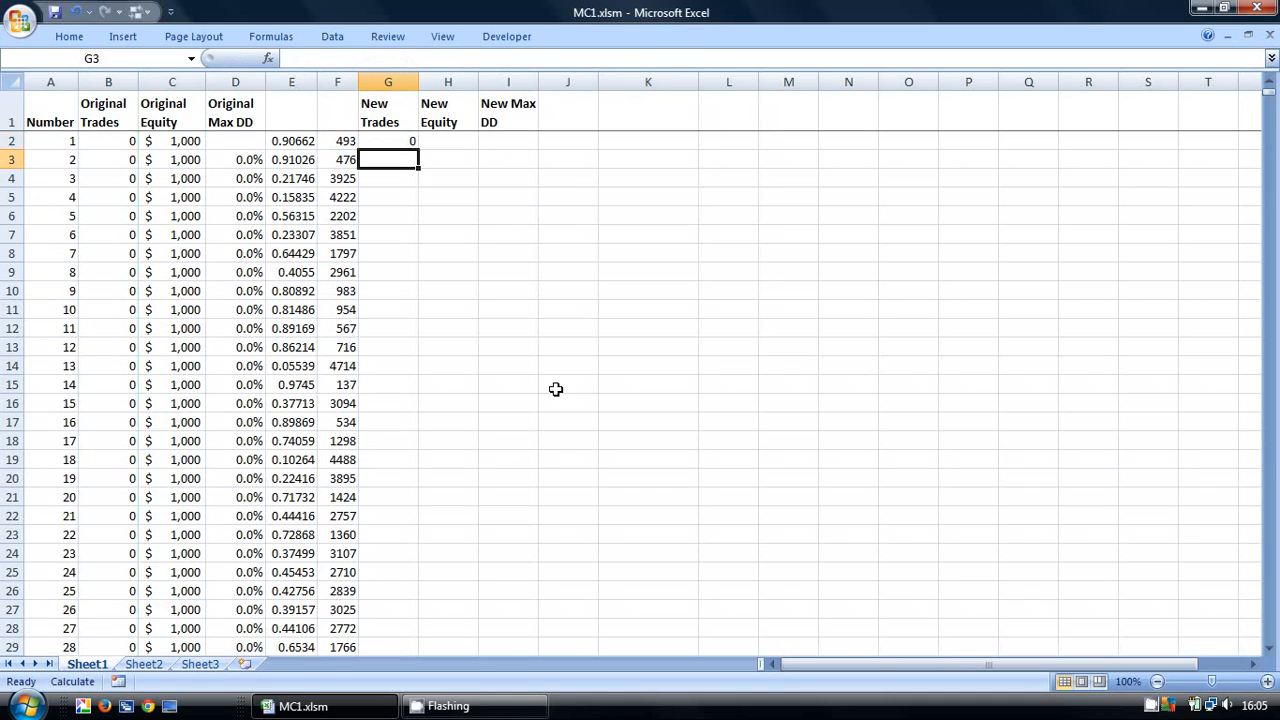
Make the table range in G2's lookup formula absolute, giving =VLOOKUP(F2,$A$2:$B$5001,2).
click(388, 126)
click(390, 142)
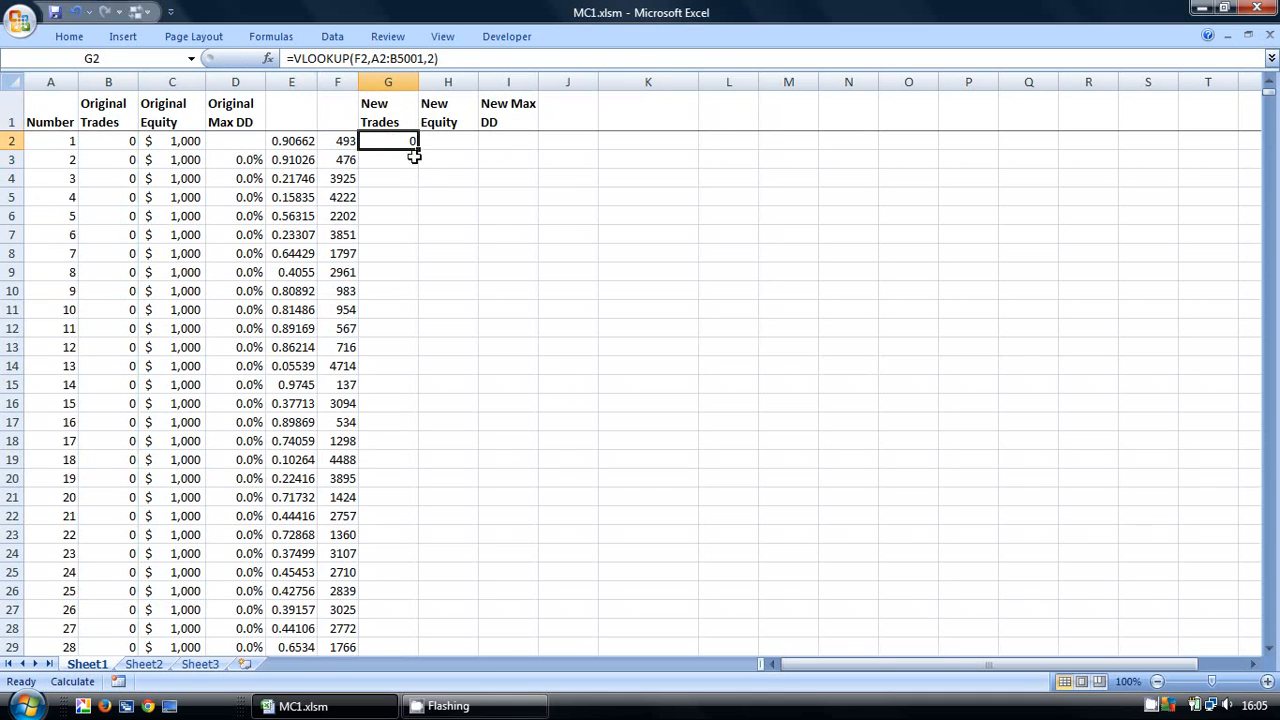
click(418, 149)
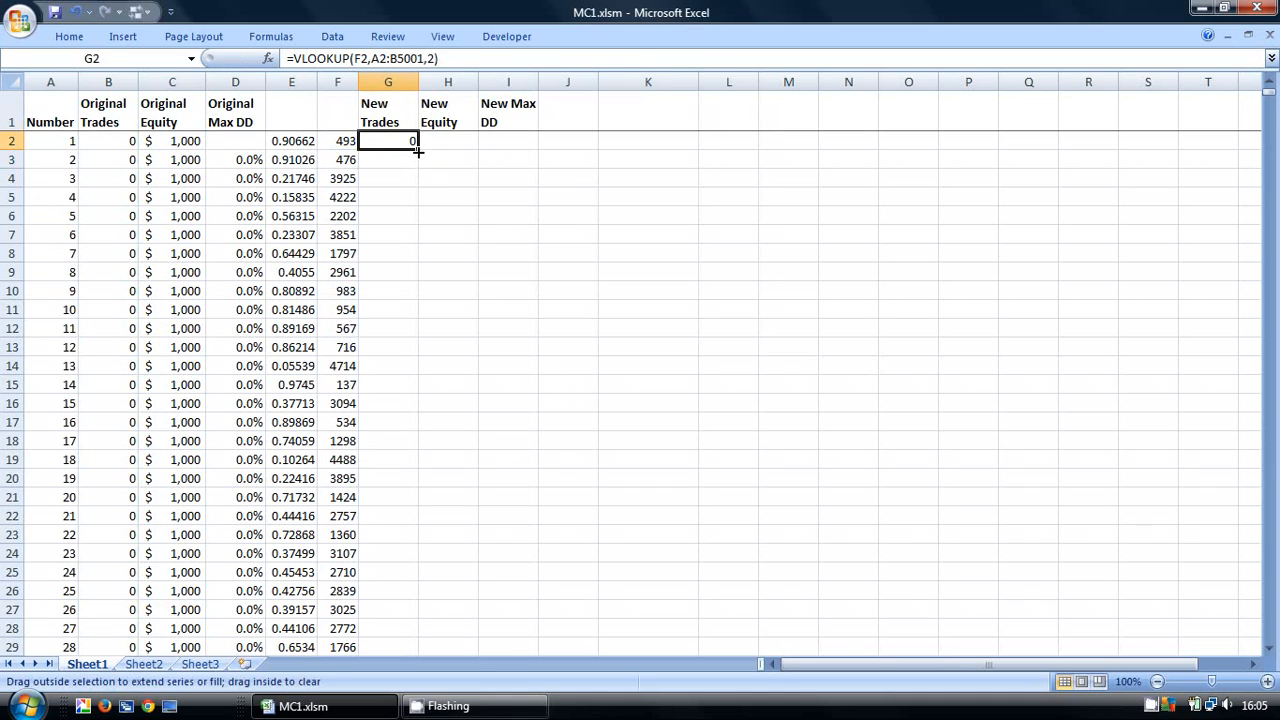
click(403, 58)
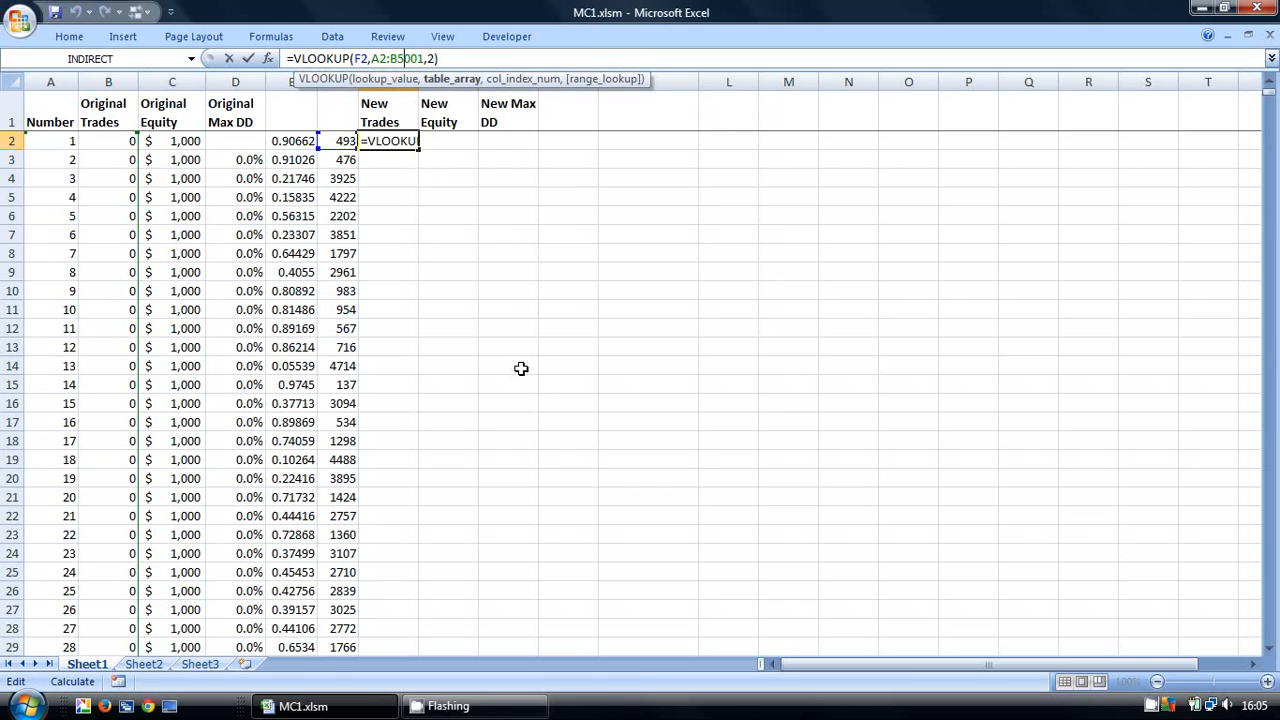
key(F4)
click(380, 58)
key(F4)
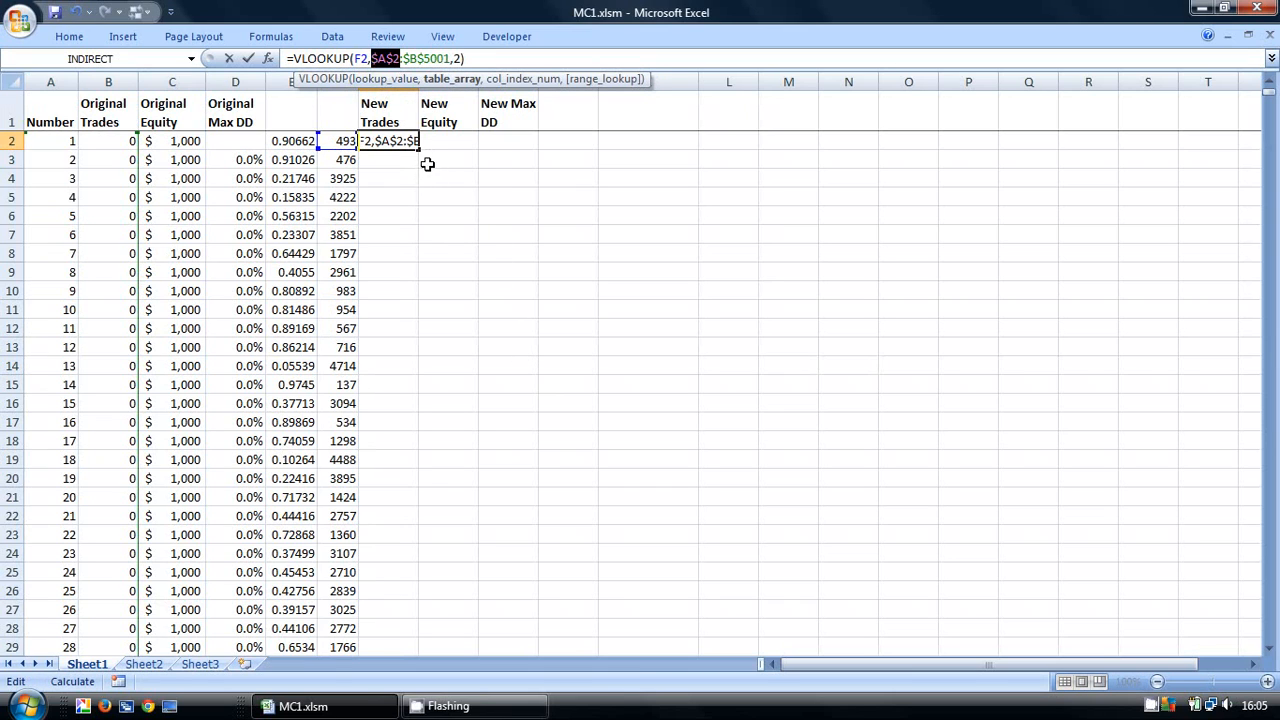
click(479, 59)
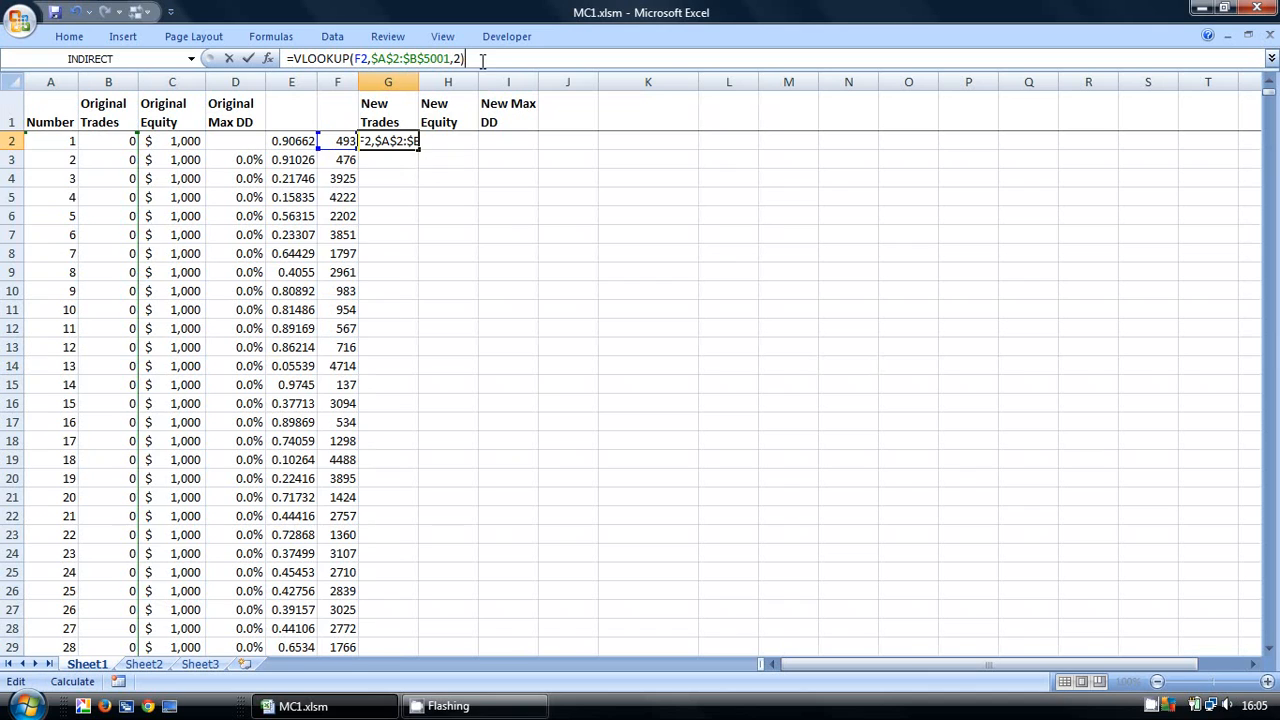
key(Return)
Fill the G2 lookup formula down the New Trades column for all trades and recalculate the workbook.
click(409, 136)
double_click(417, 149)
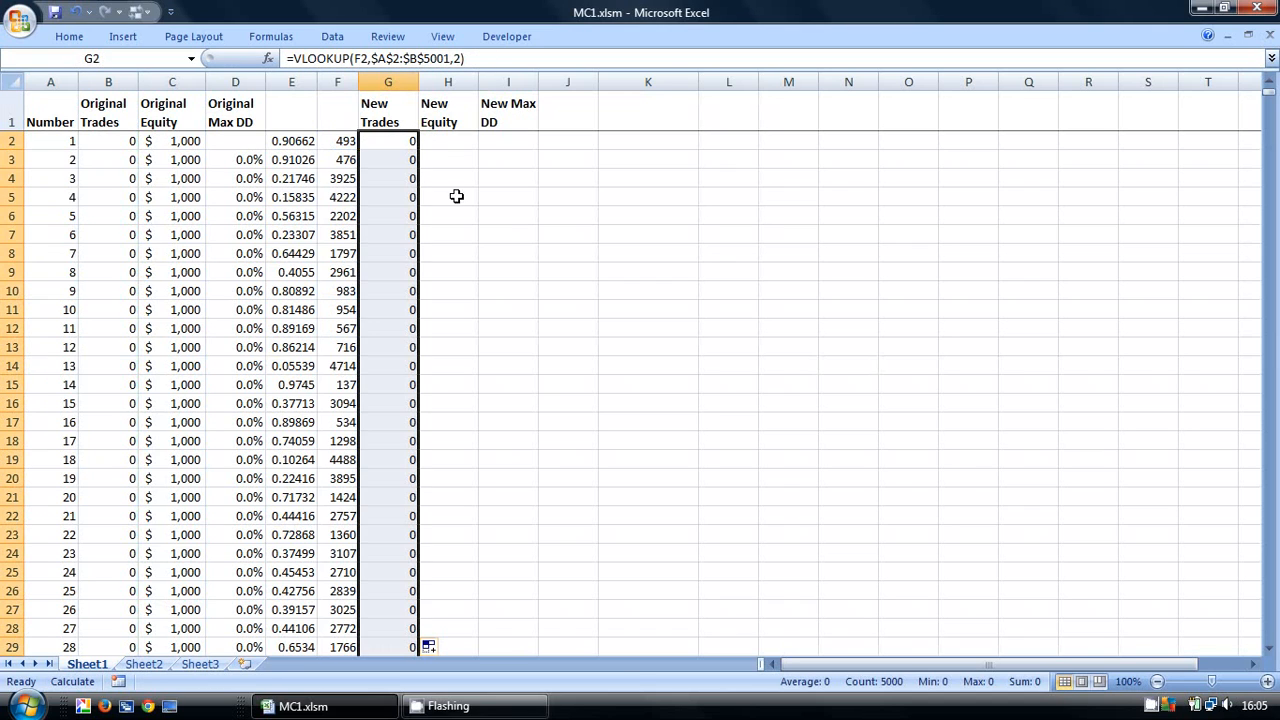
click(76, 683)
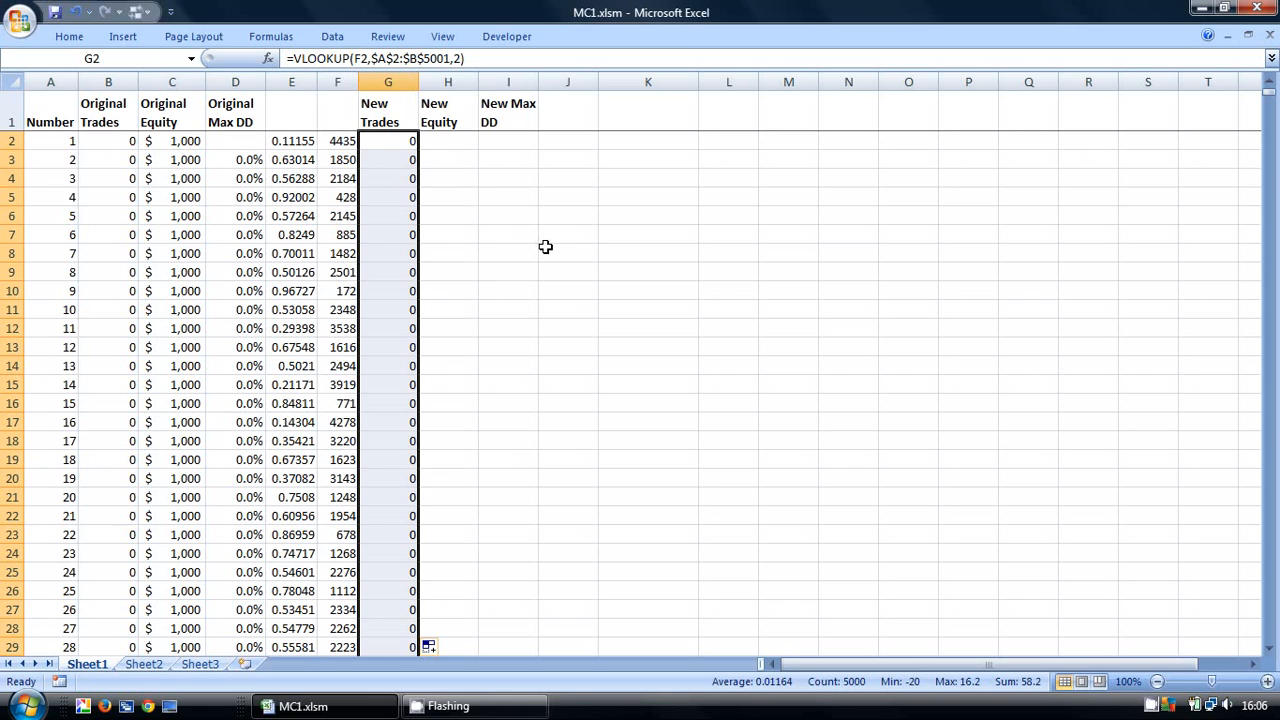
Copy the first two Original Equity cells, C2:C3, into the New Equity column starting at H2.
click(452, 144)
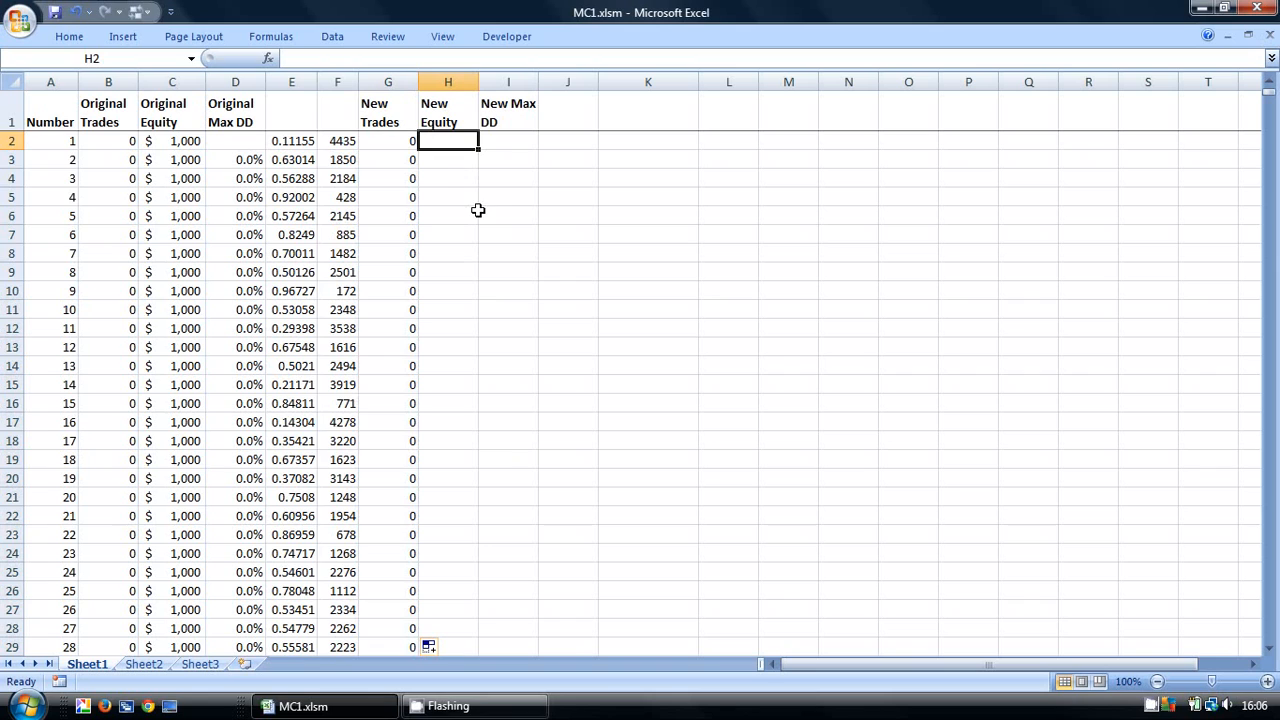
drag(183, 141, 183, 159)
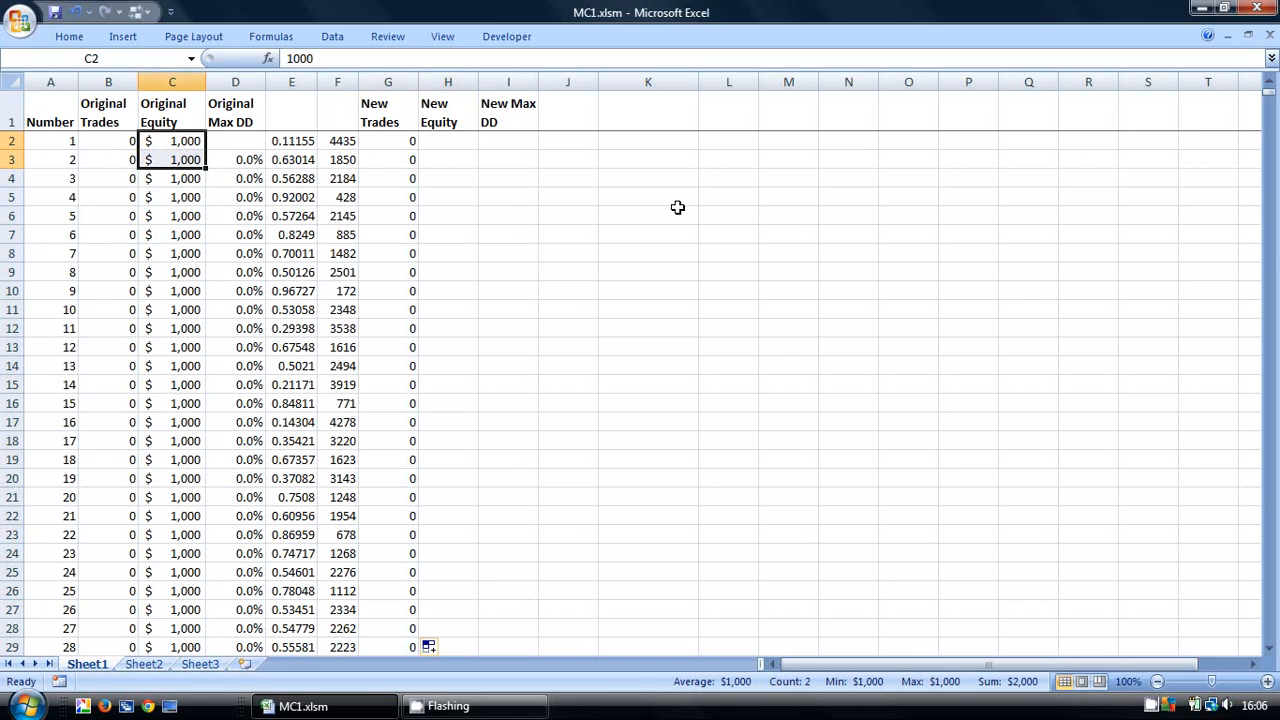
key(ctrl+c)
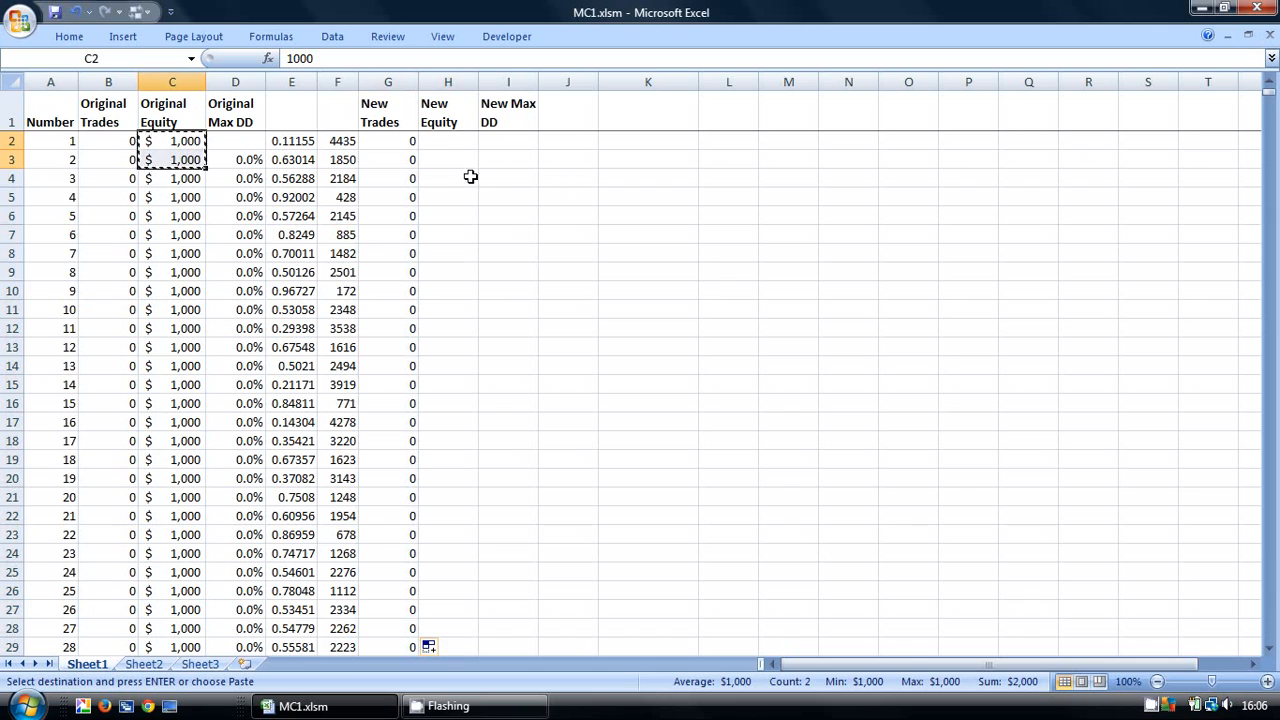
click(451, 141)
key(ctrl+v)
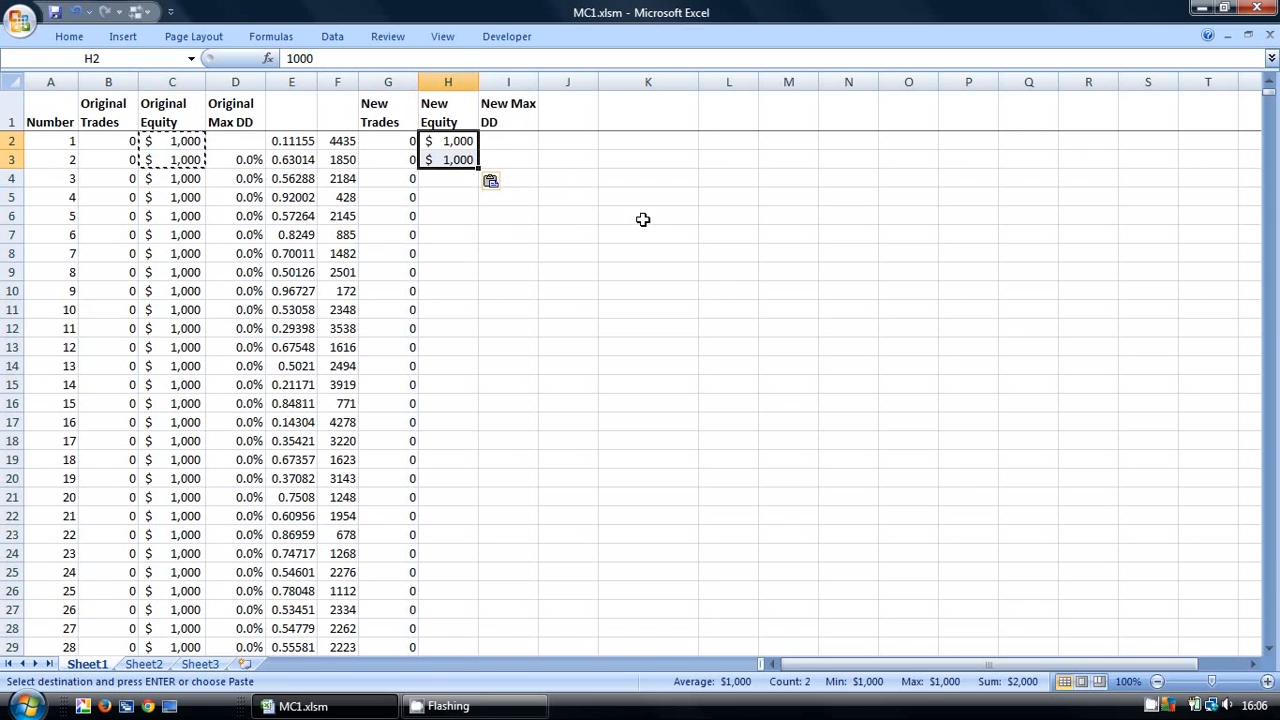
Fill the H3 equity formula down column H for all trades, fit column G's width and slightly widen column I.
click(468, 163)
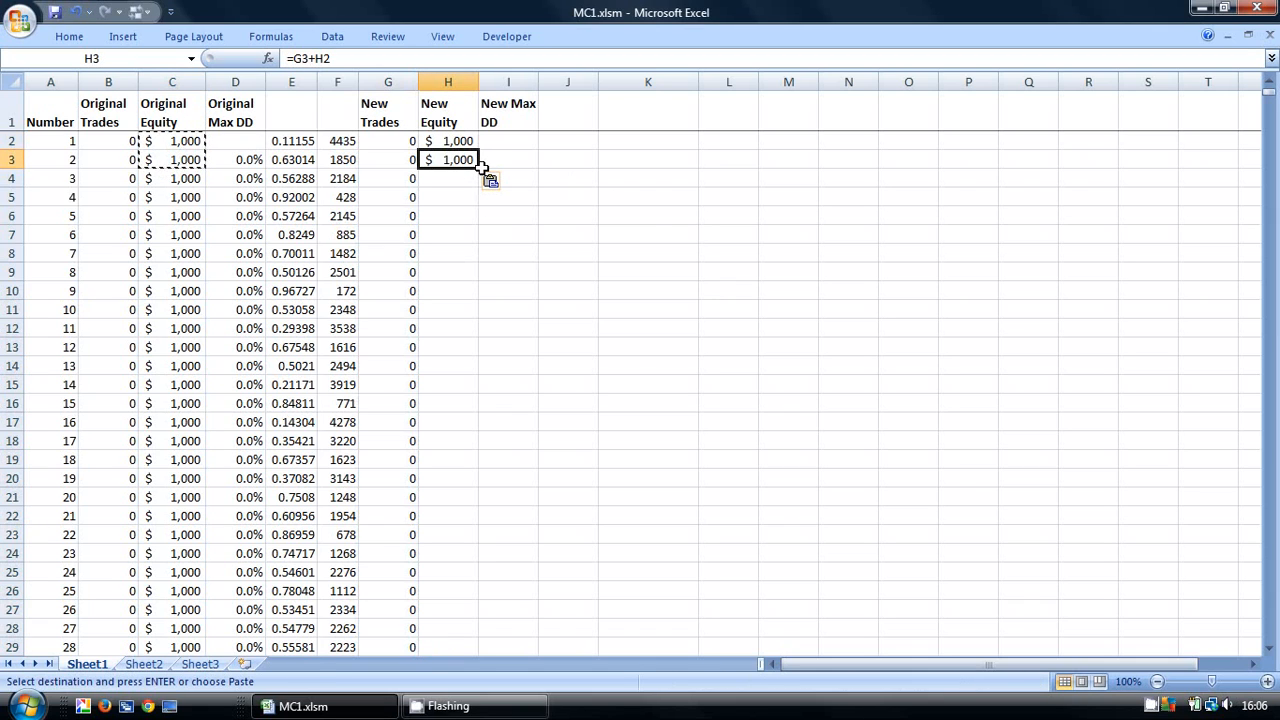
double_click(477, 169)
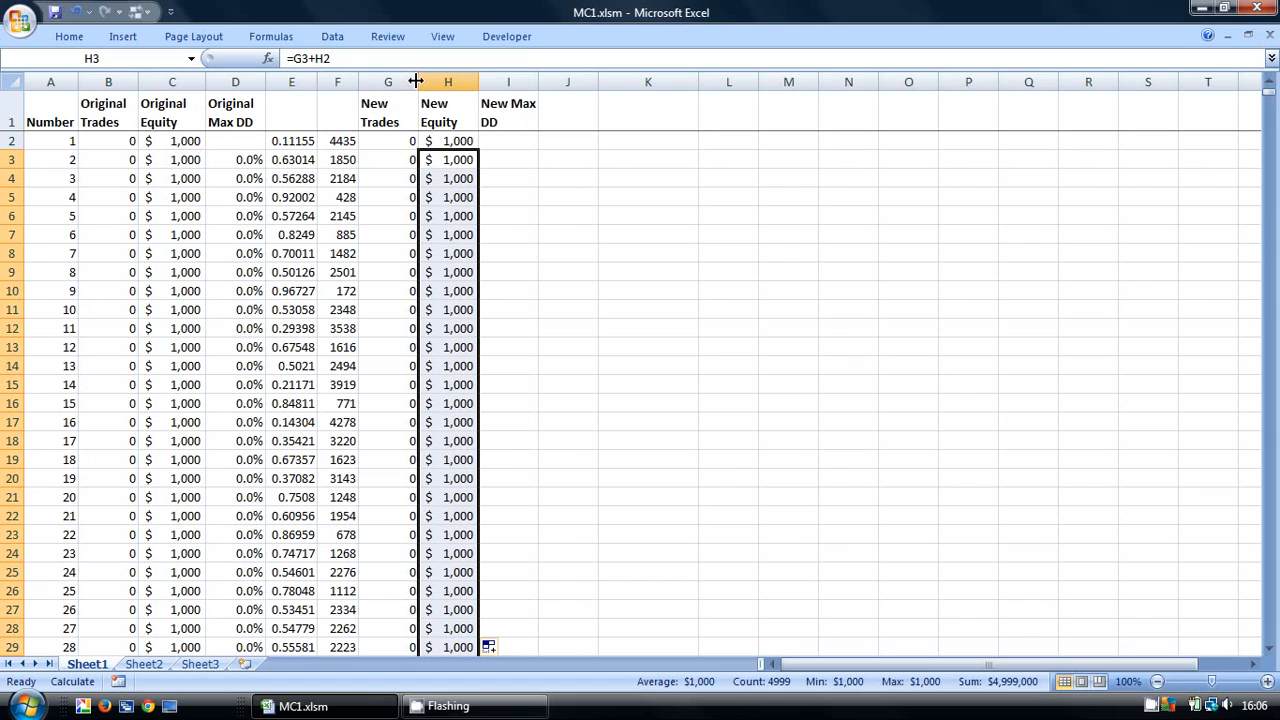
double_click(418, 82)
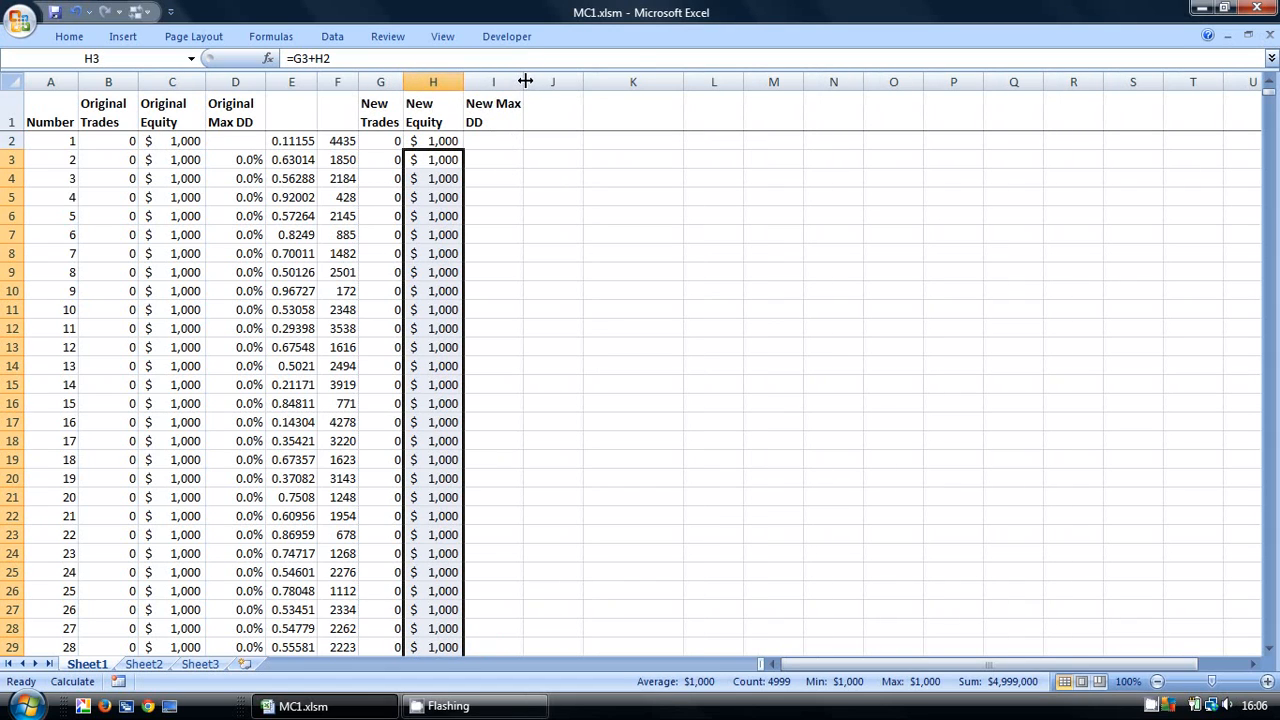
drag(525, 81, 526, 81)
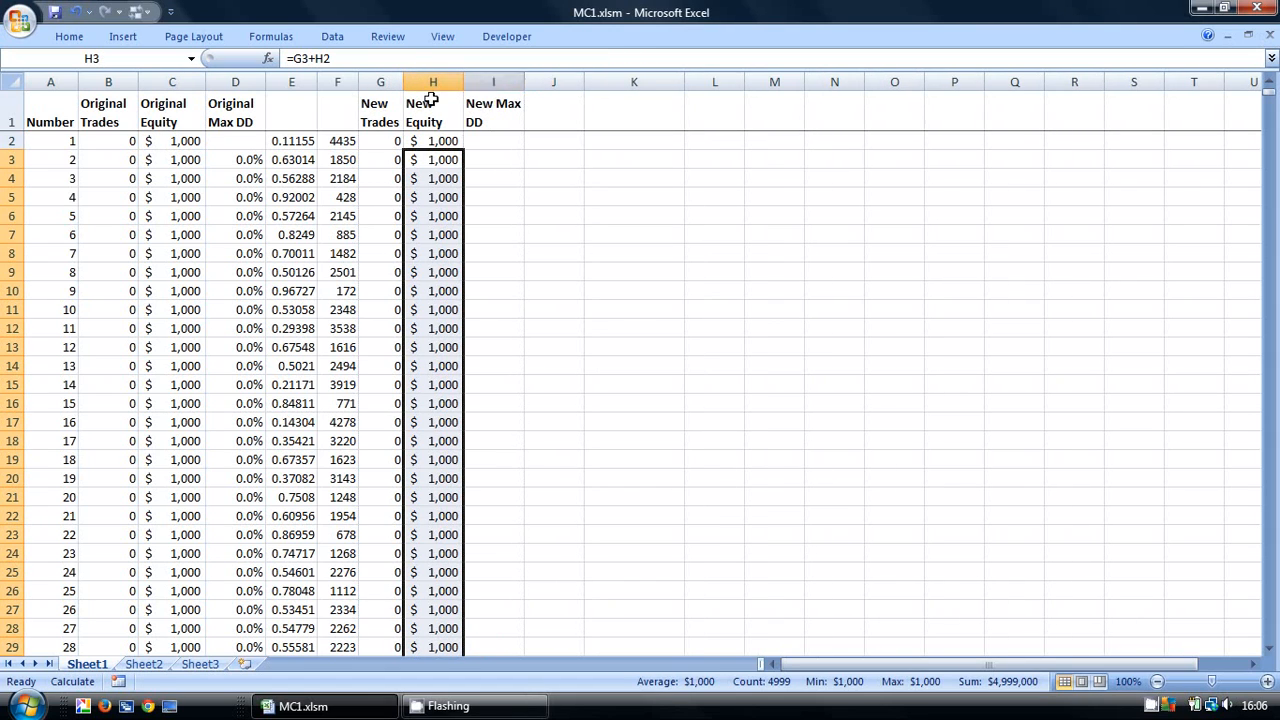
Copy the drawdown formula from D3 into I3 under New Max DD.
click(243, 160)
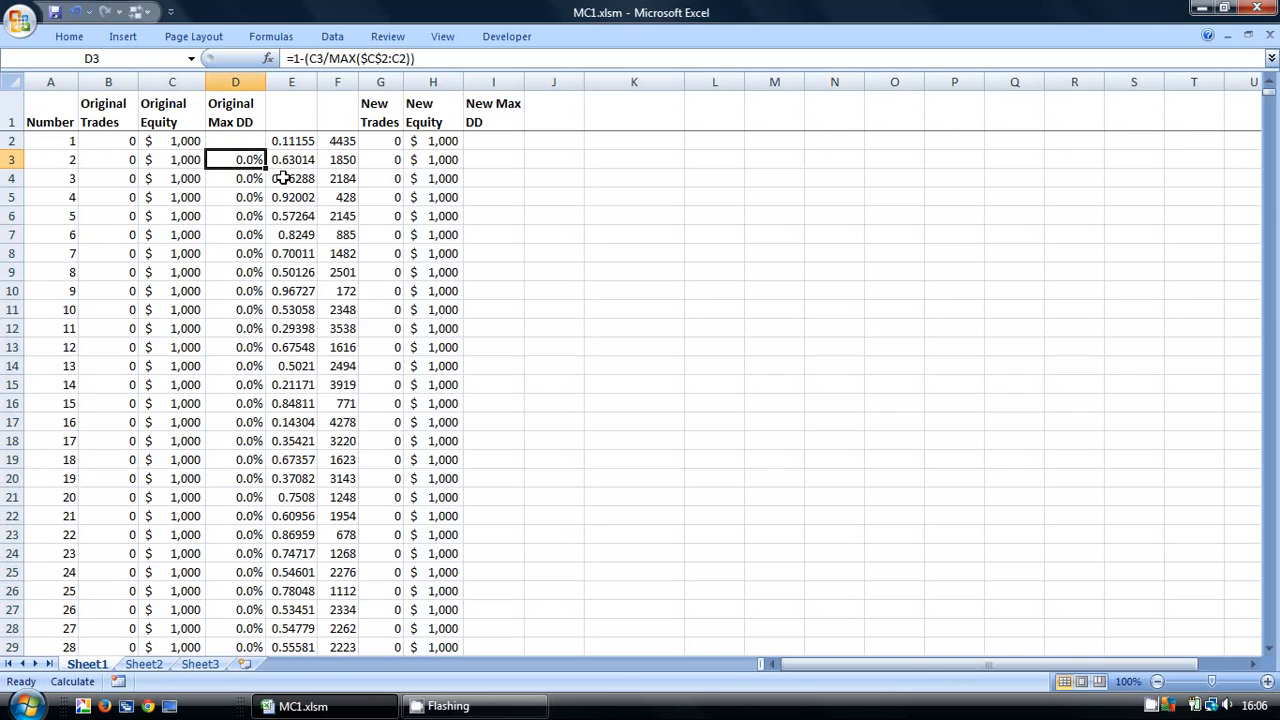
key(ctrl+c)
click(494, 159)
key(ctrl+v)
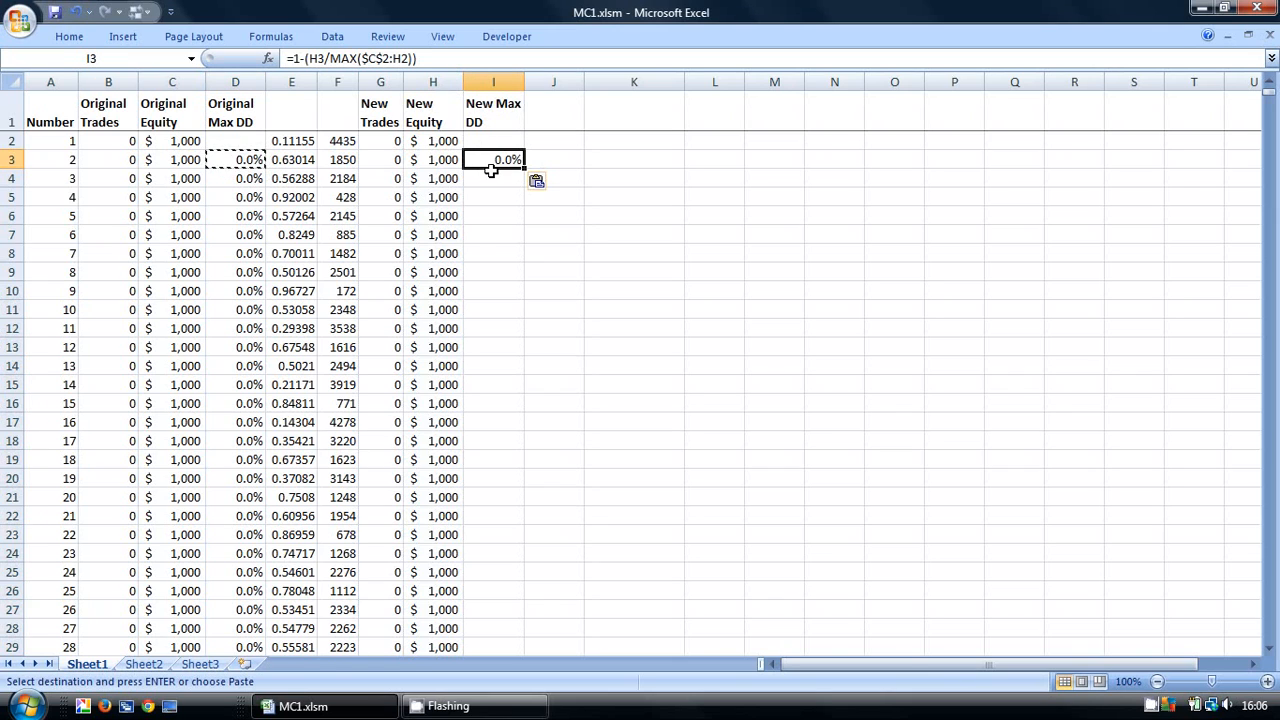
Move the start of I3's MAX range to the New Equity column, giving =1-(H3/MAX($H$2:H2)).
double_click(491, 163)
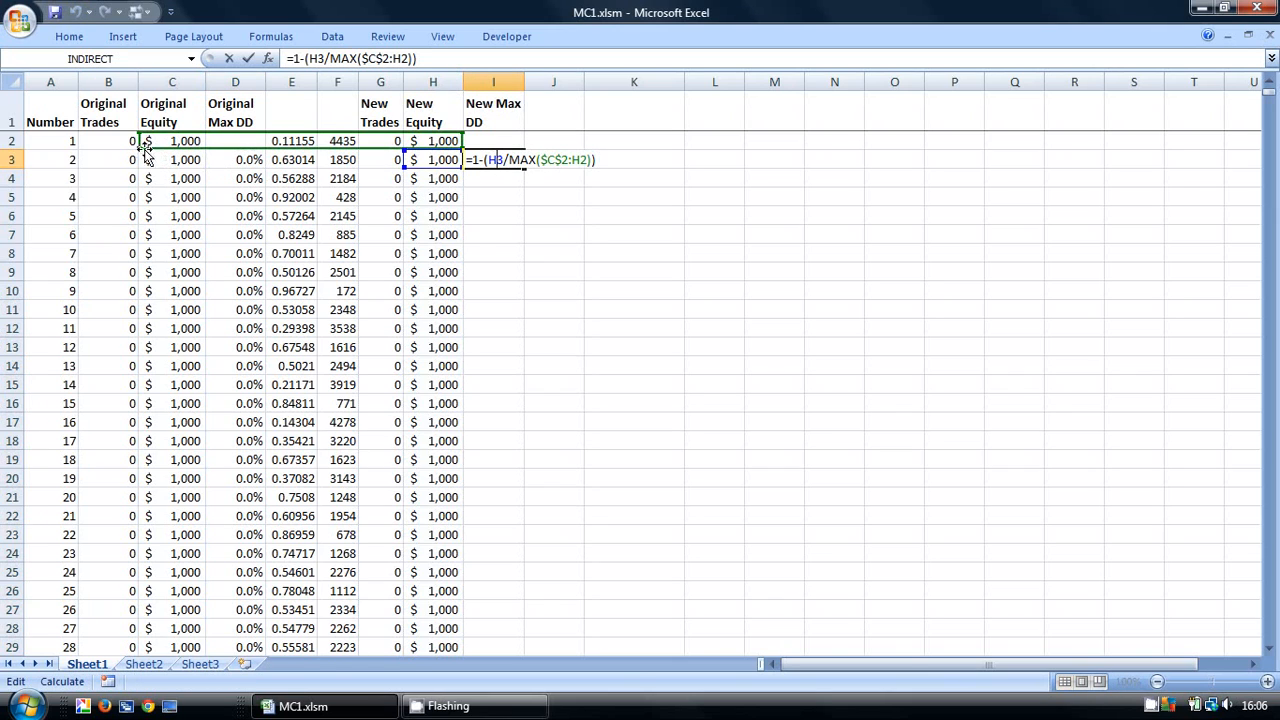
drag(143, 150, 430, 143)
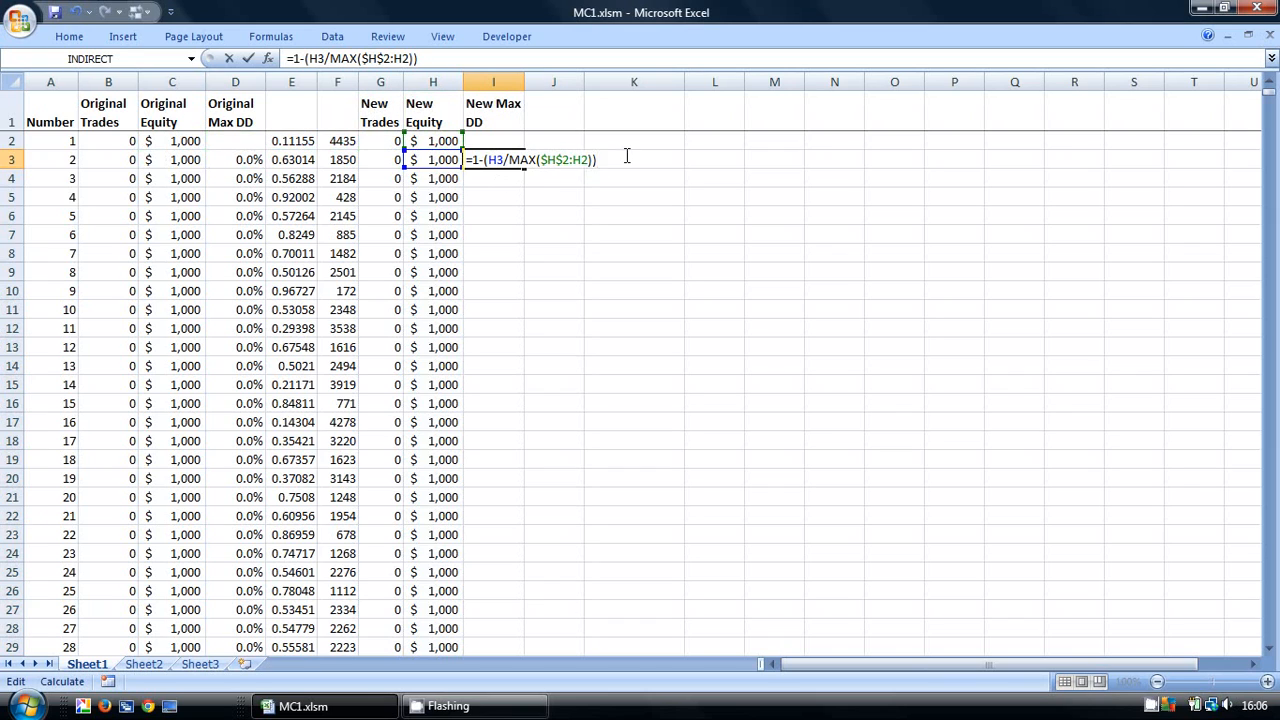
key(Return)
click(503, 160)
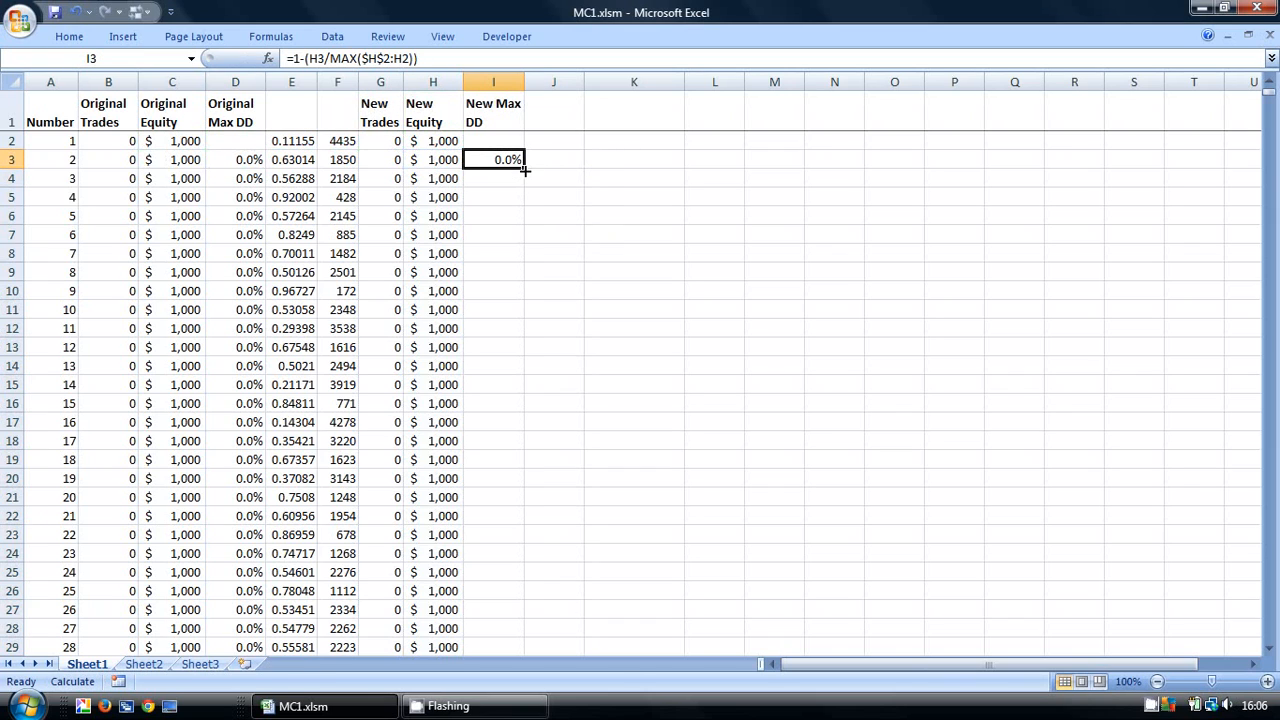
Fill the I3 drawdown formula down column I for all trades and label cell K2 Profit.
drag(525, 171, 525, 647)
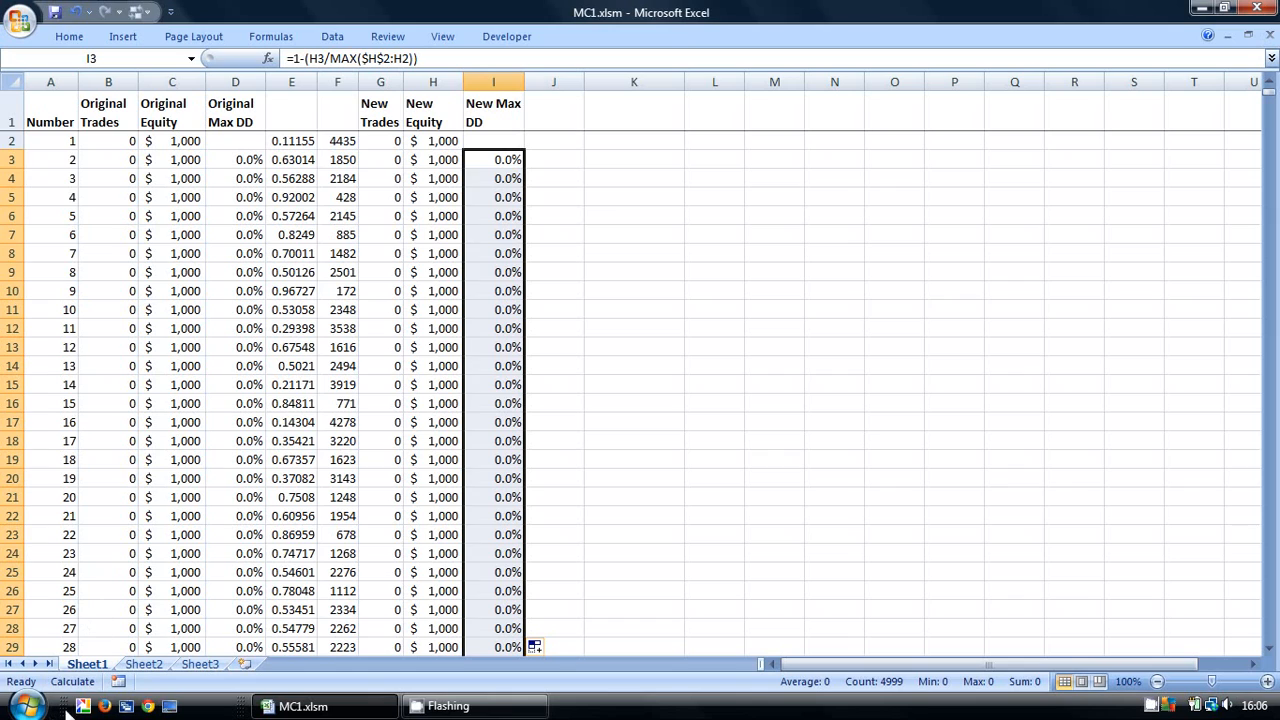
click(634, 158)
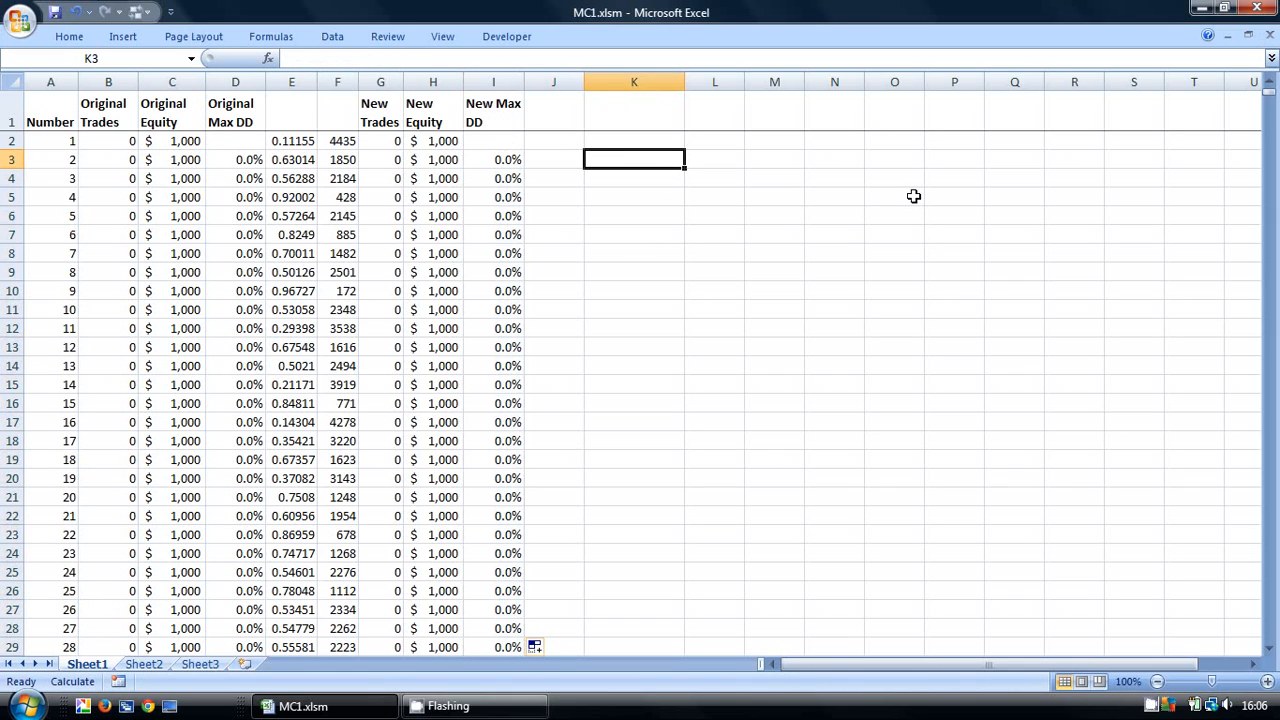
key(Up)
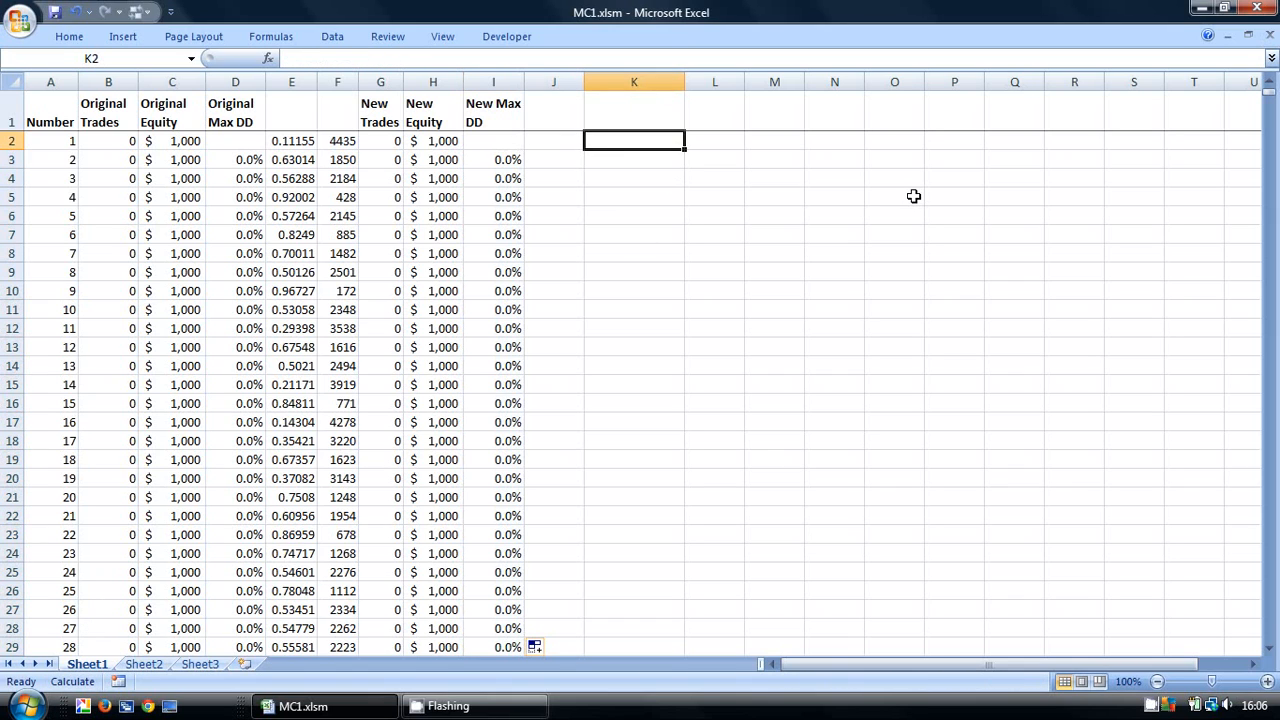
text(Pr)
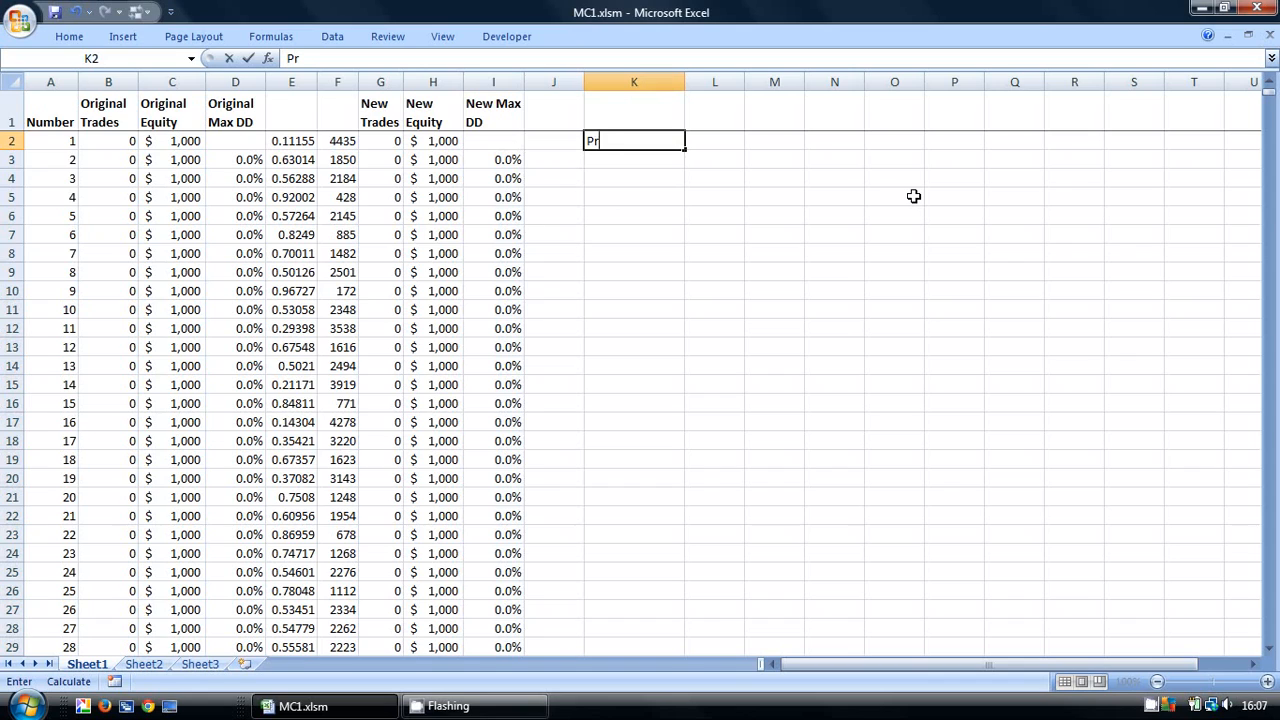
text(ofit)
key(Tab)
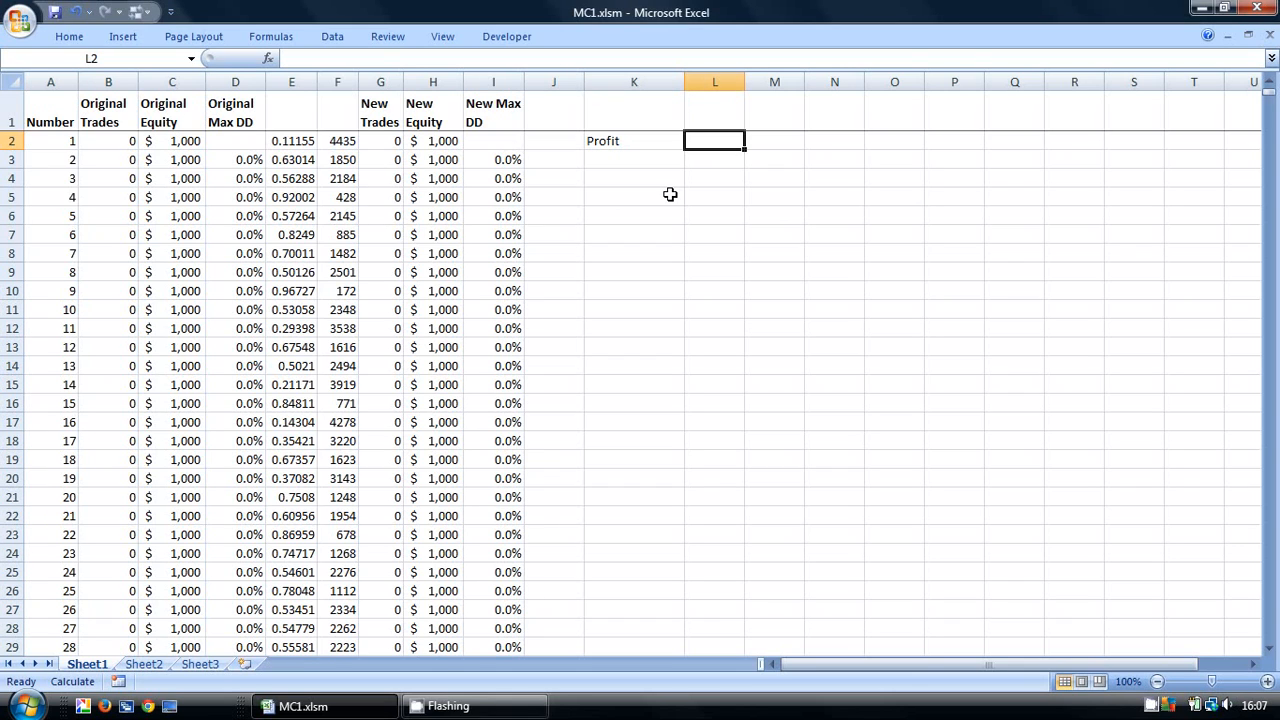
Total the Original Trades column in L2 with =SUM(B2:B5001).
text(=)
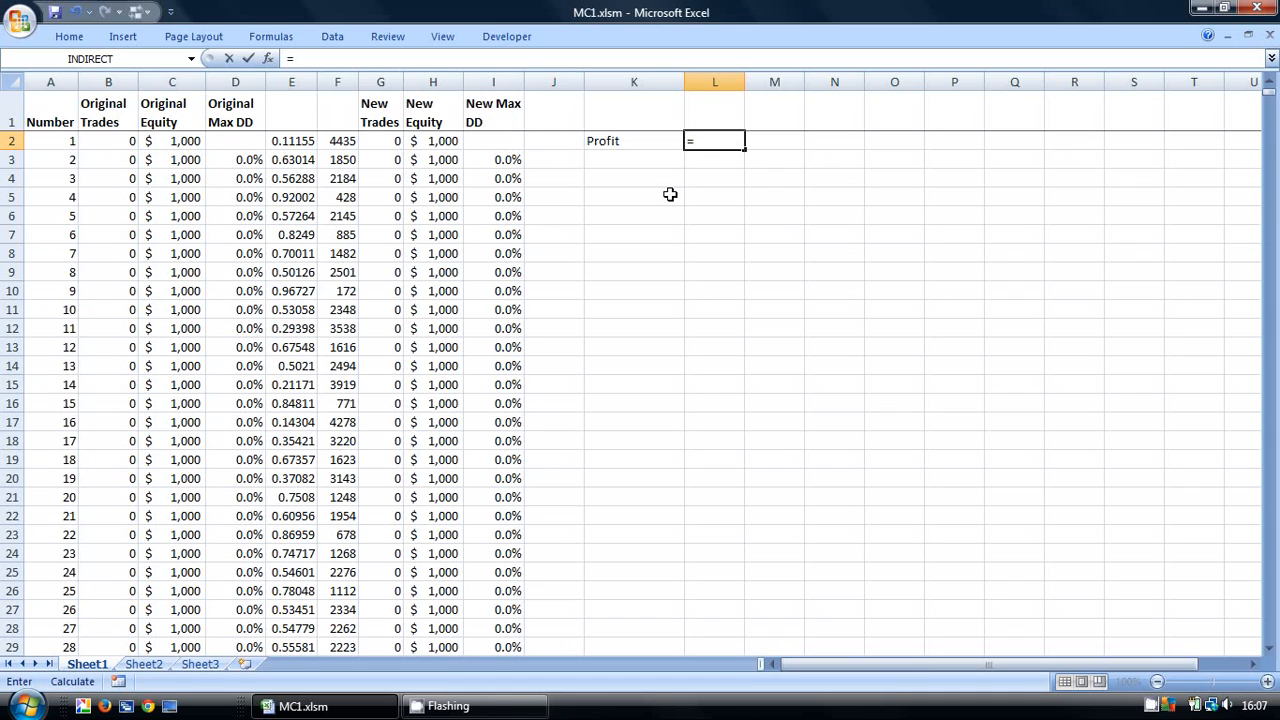
text(sum()
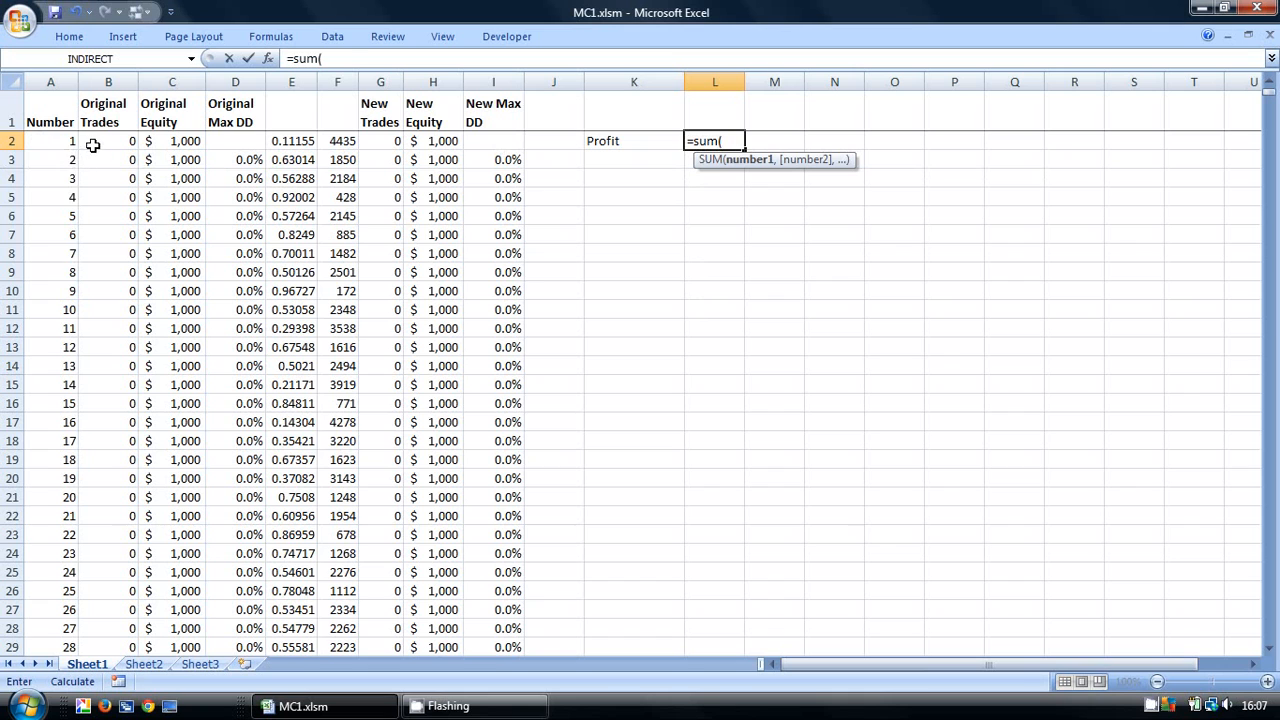
drag(100, 141, 106, 182)
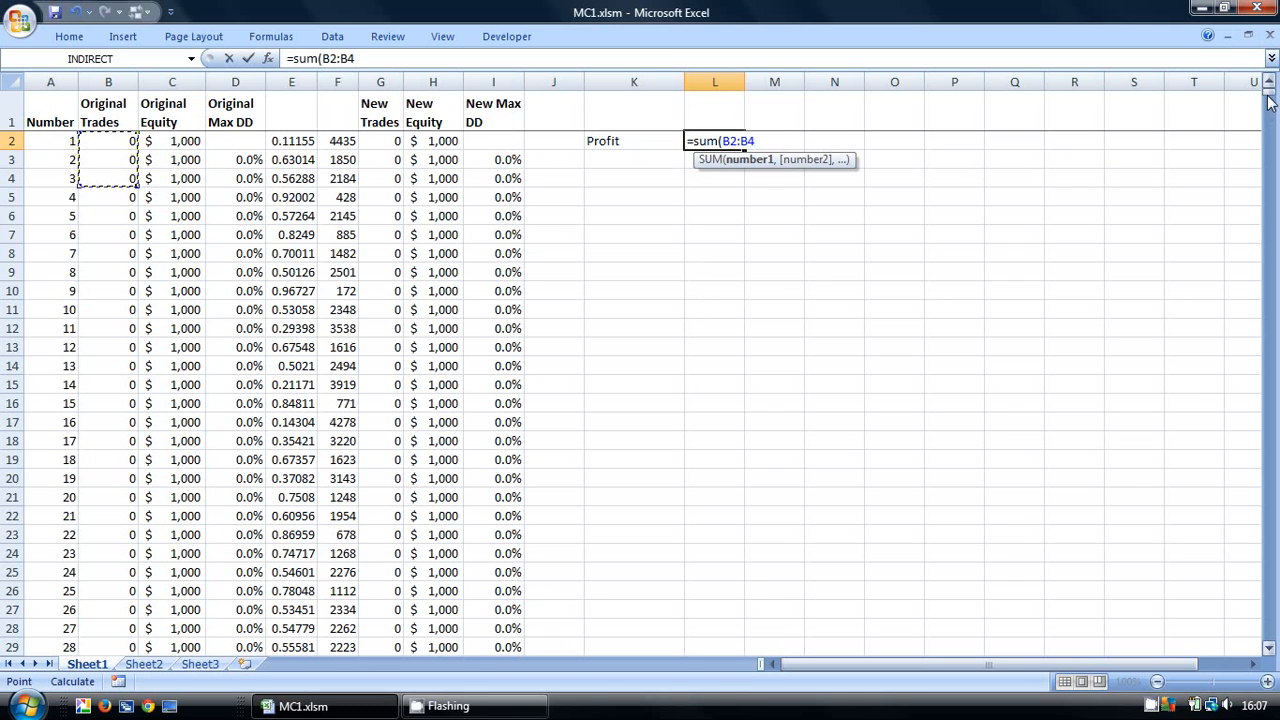
drag(1268, 94, 1268, 97)
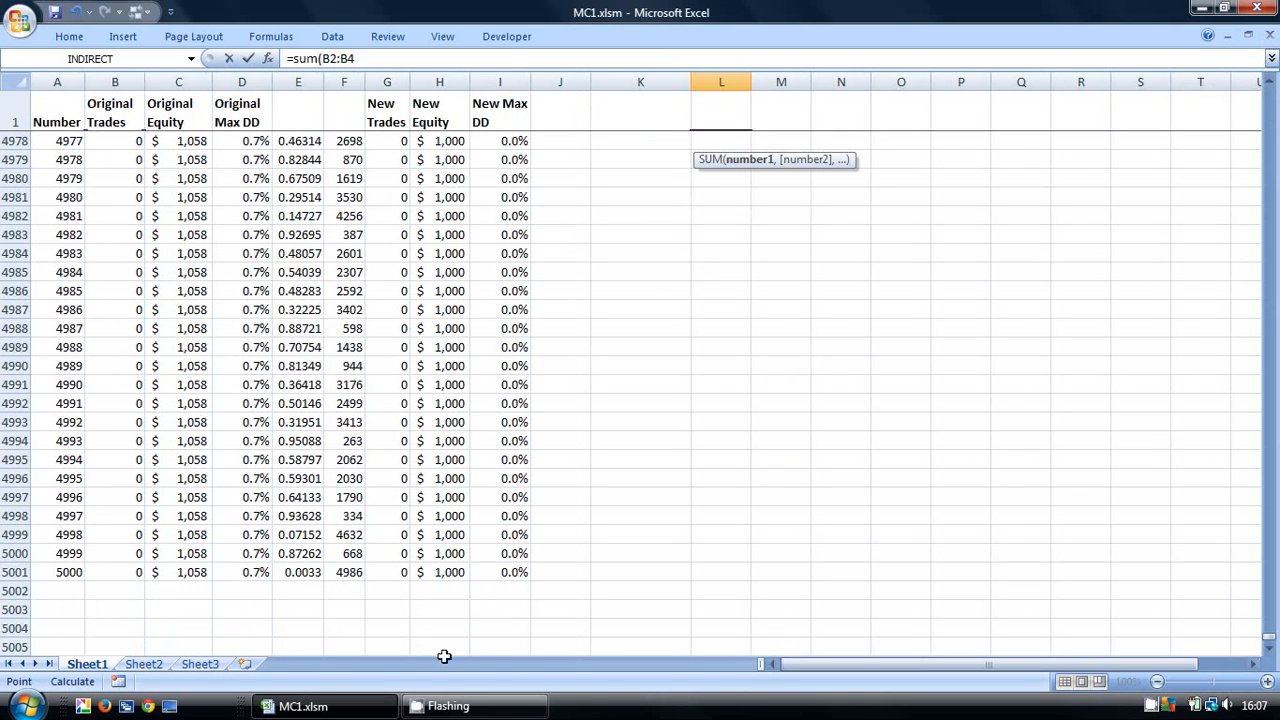
shift+click(114, 570)
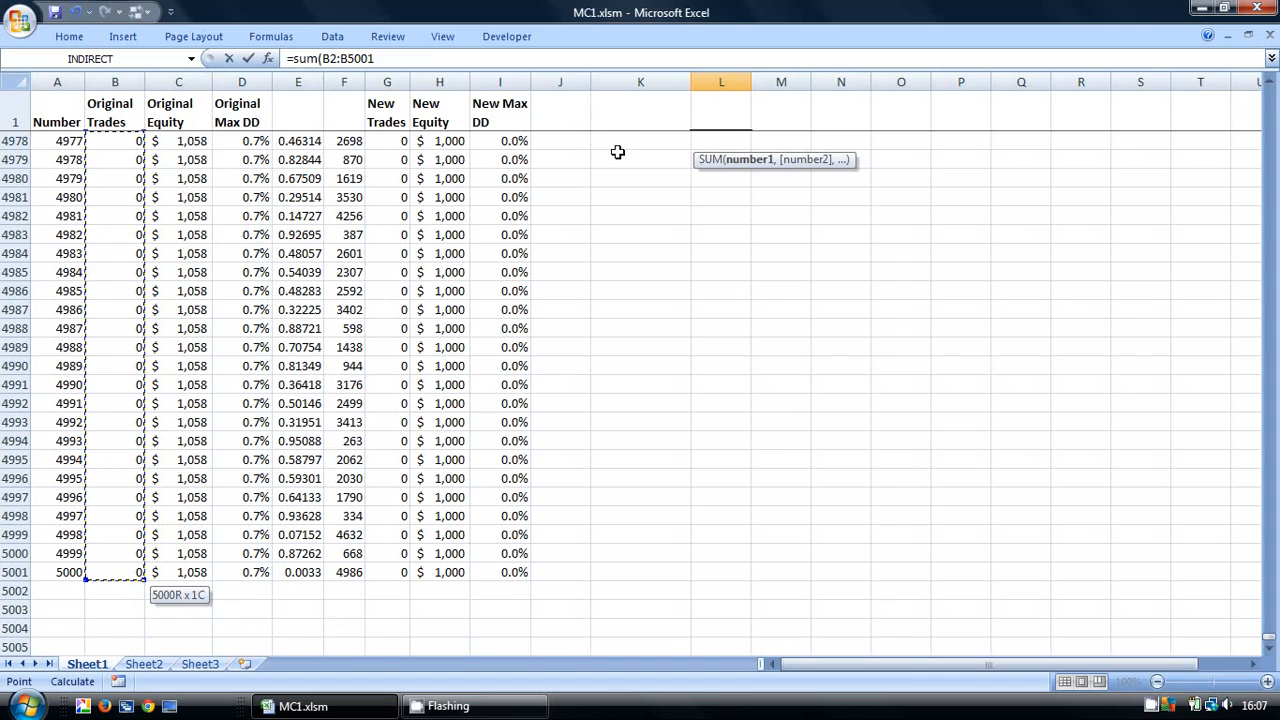
click(408, 55)
text())
key(Return)
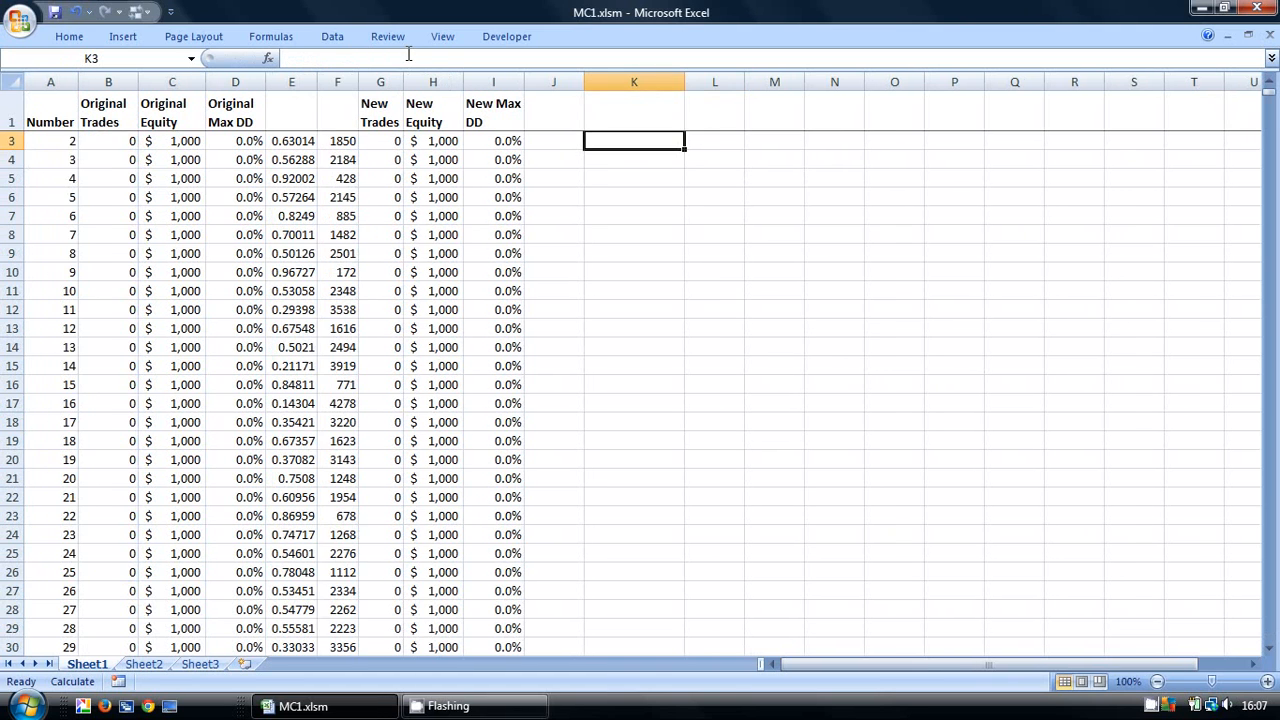
scroll(830, 272, up, 1)
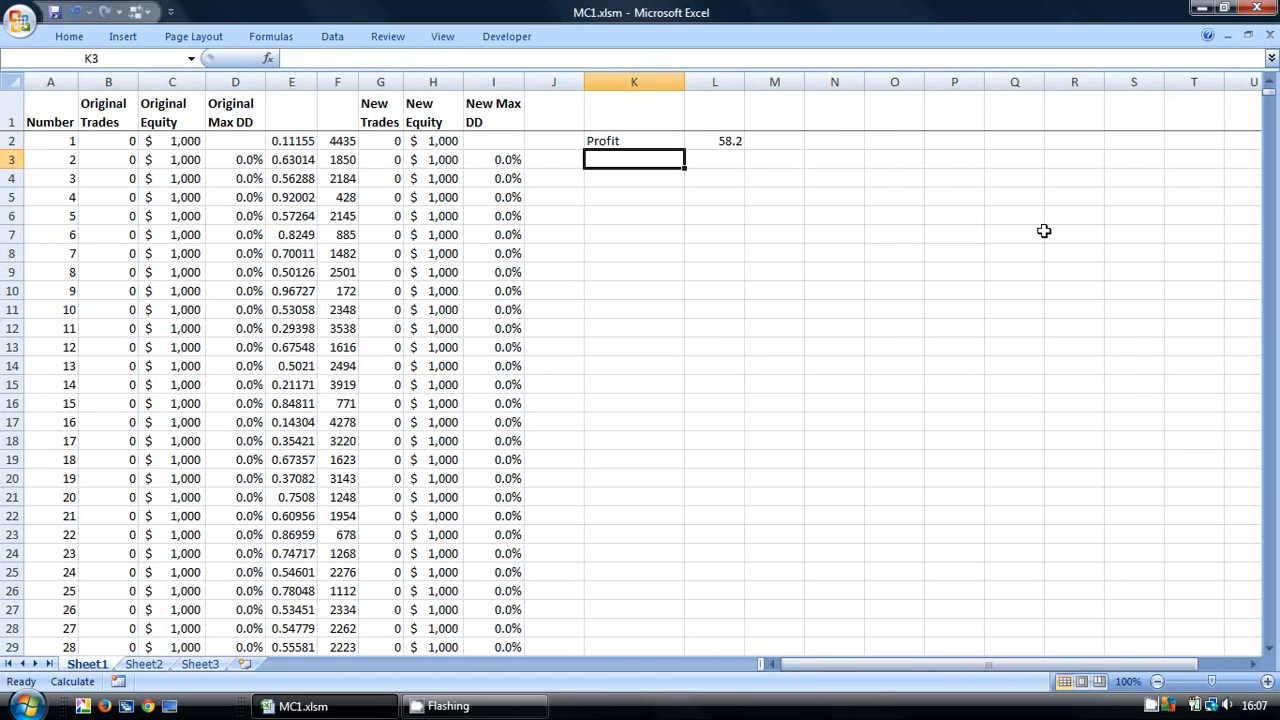
Label cell K3, below Profit, as Original Max DD.
text(M)
key(BackSpace)
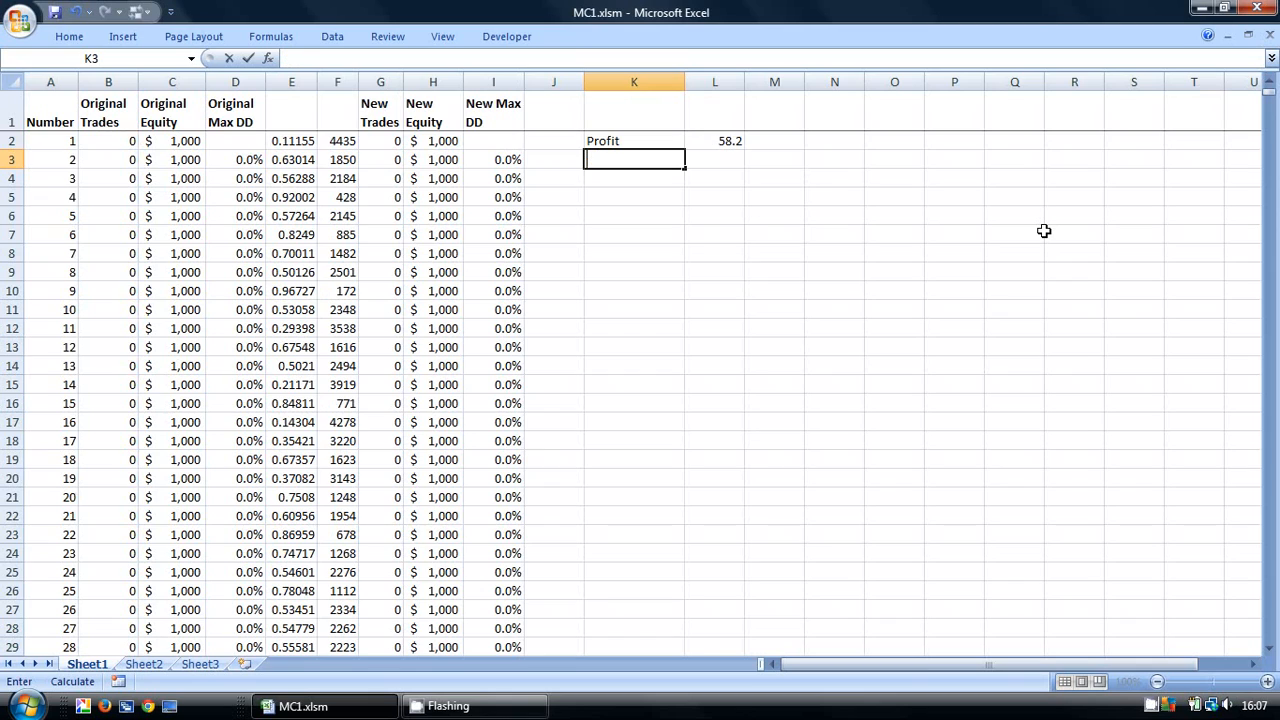
text(Original M)
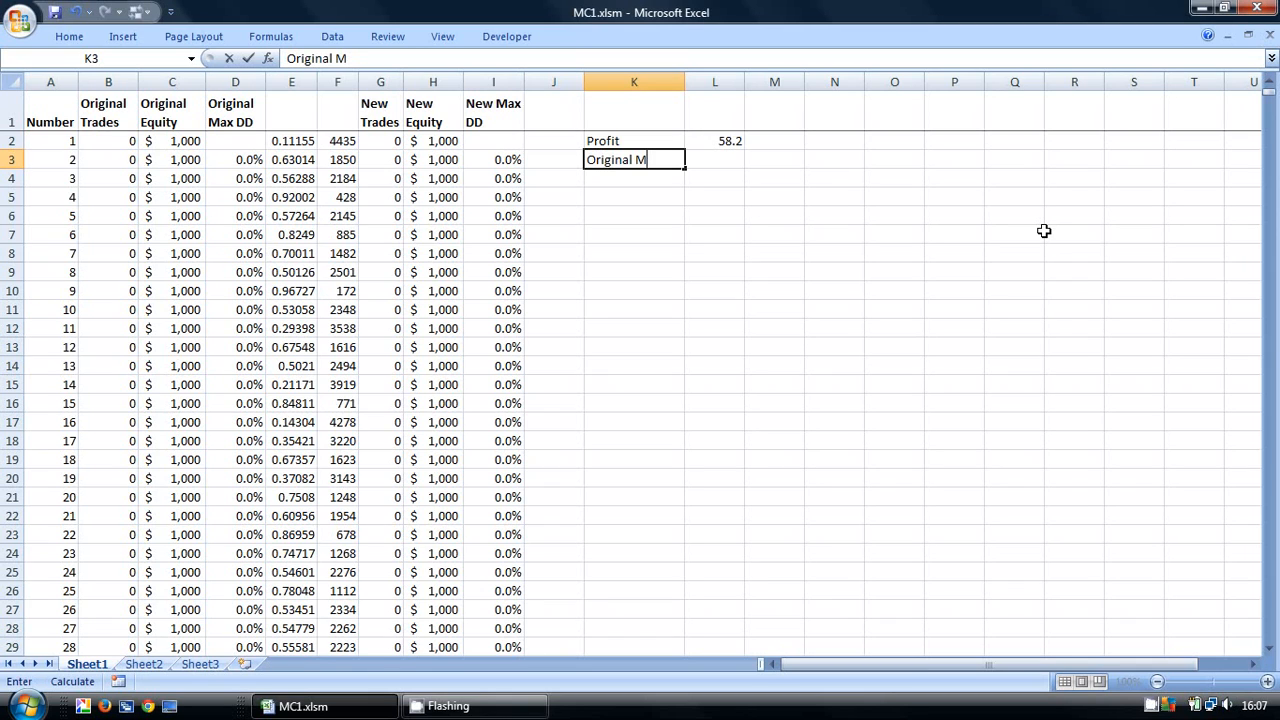
text(ax DD)
key(Tab)
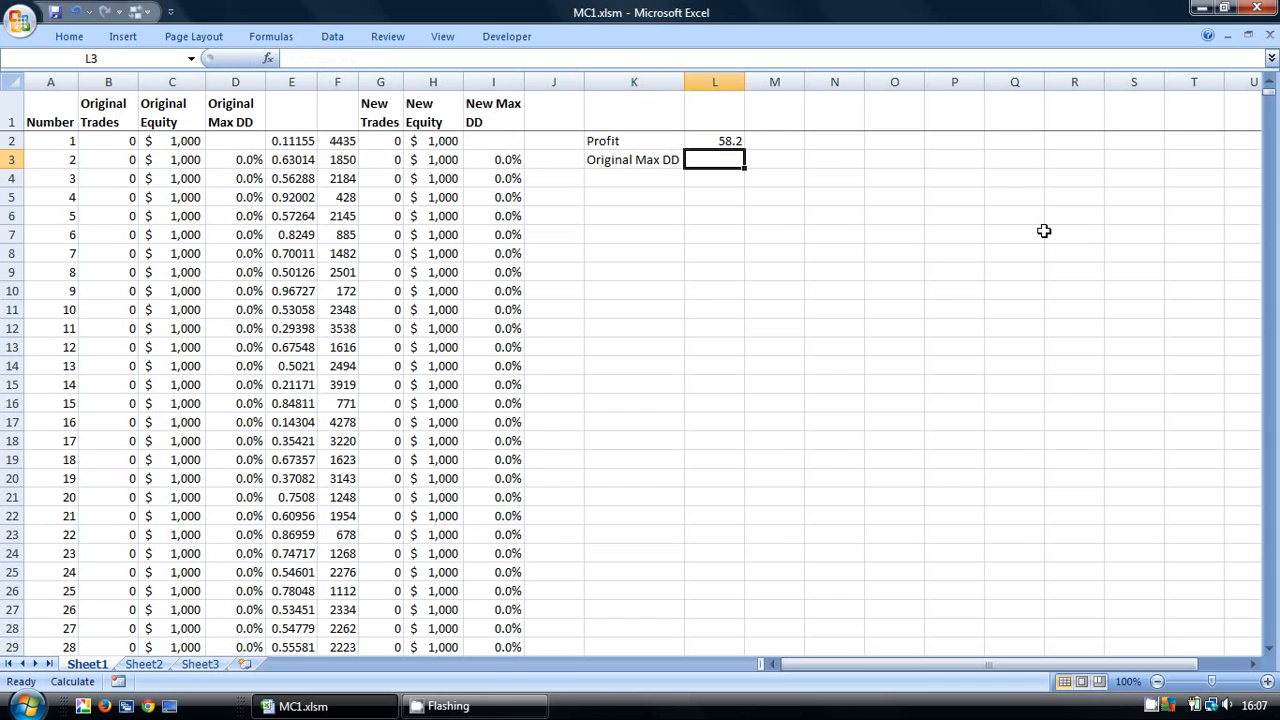
Calculate the largest original drawdown in L3 with =MAX(D3:D5001).
text(=)
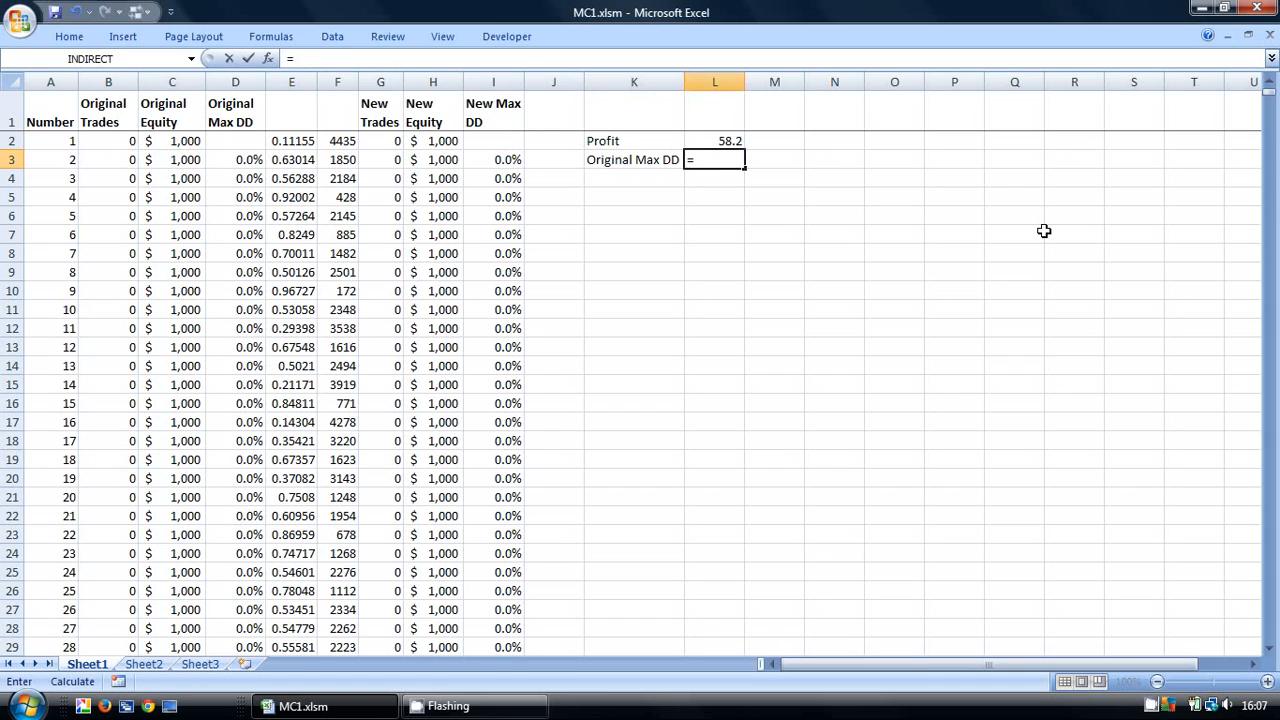
text(max()
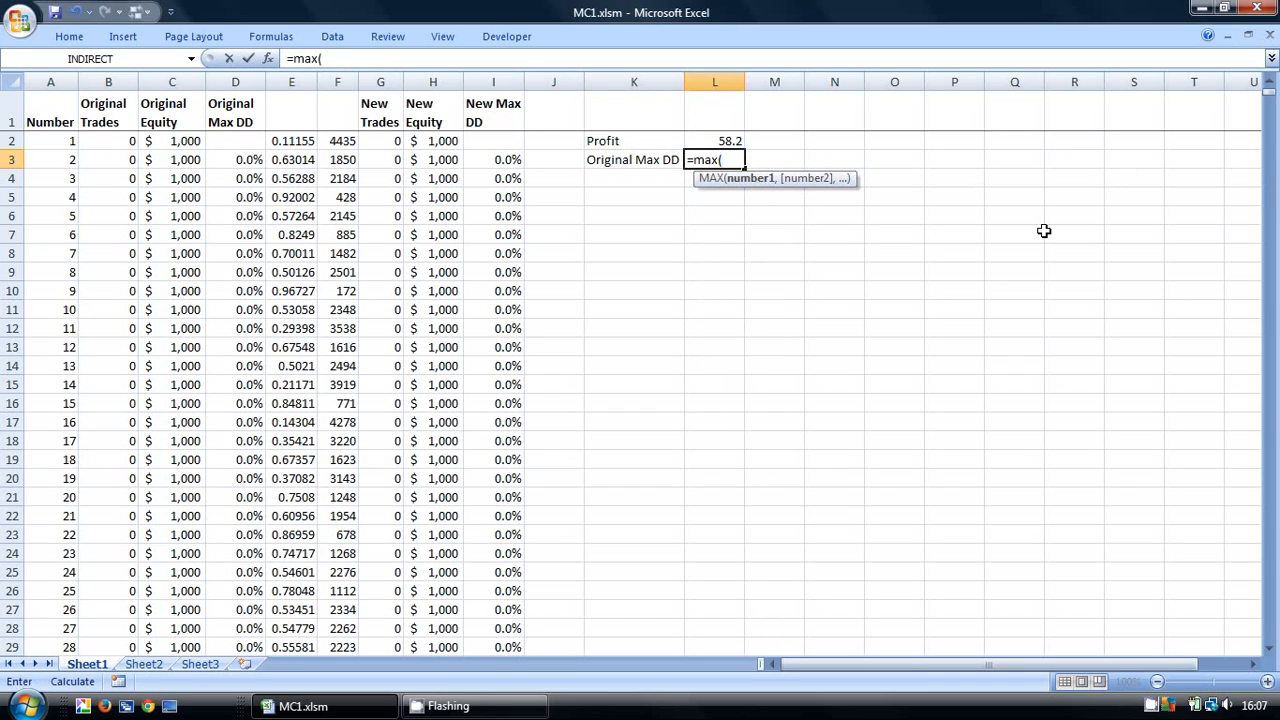
drag(233, 160, 234, 215)
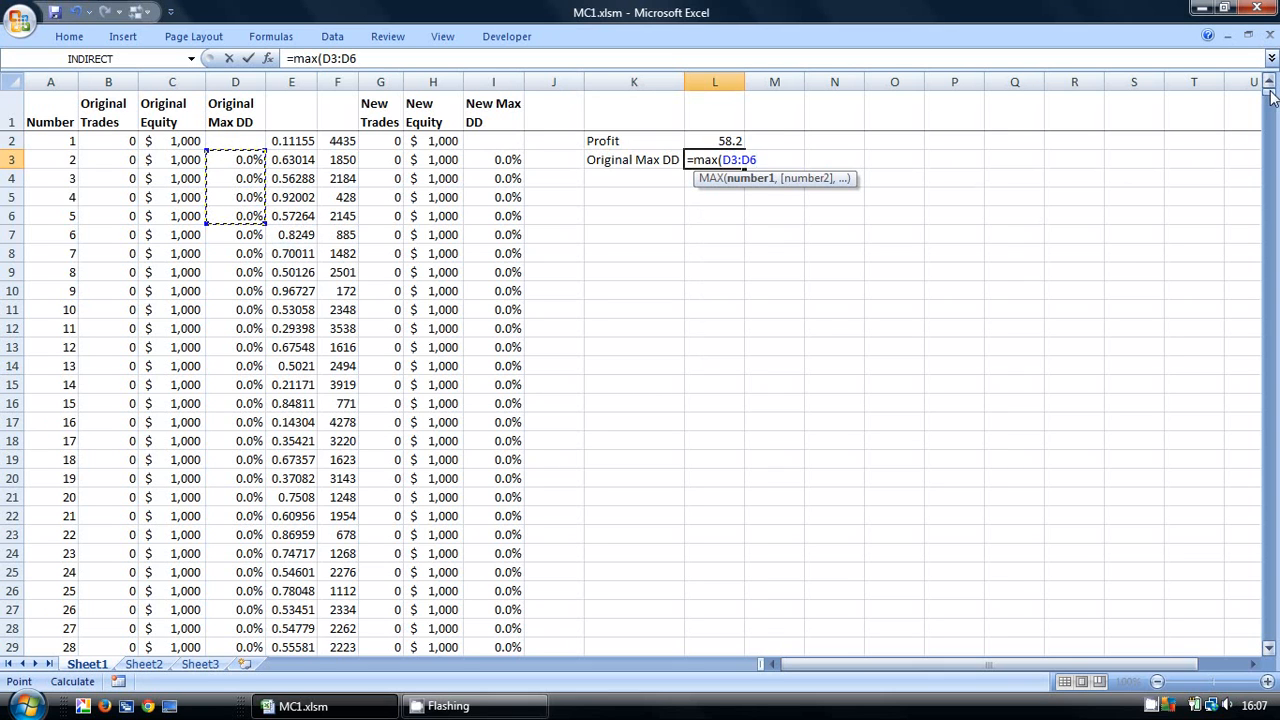
drag(1270, 95, 1270, 630)
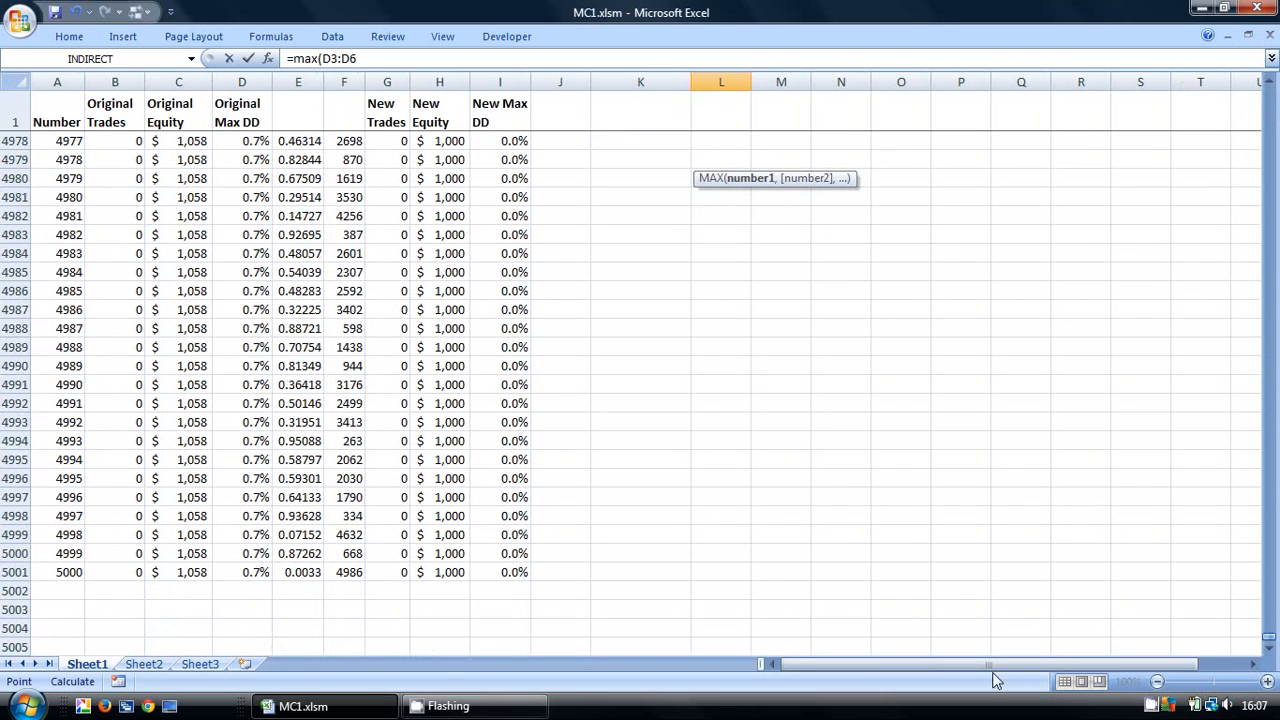
shift+click(251, 574)
click(411, 62)
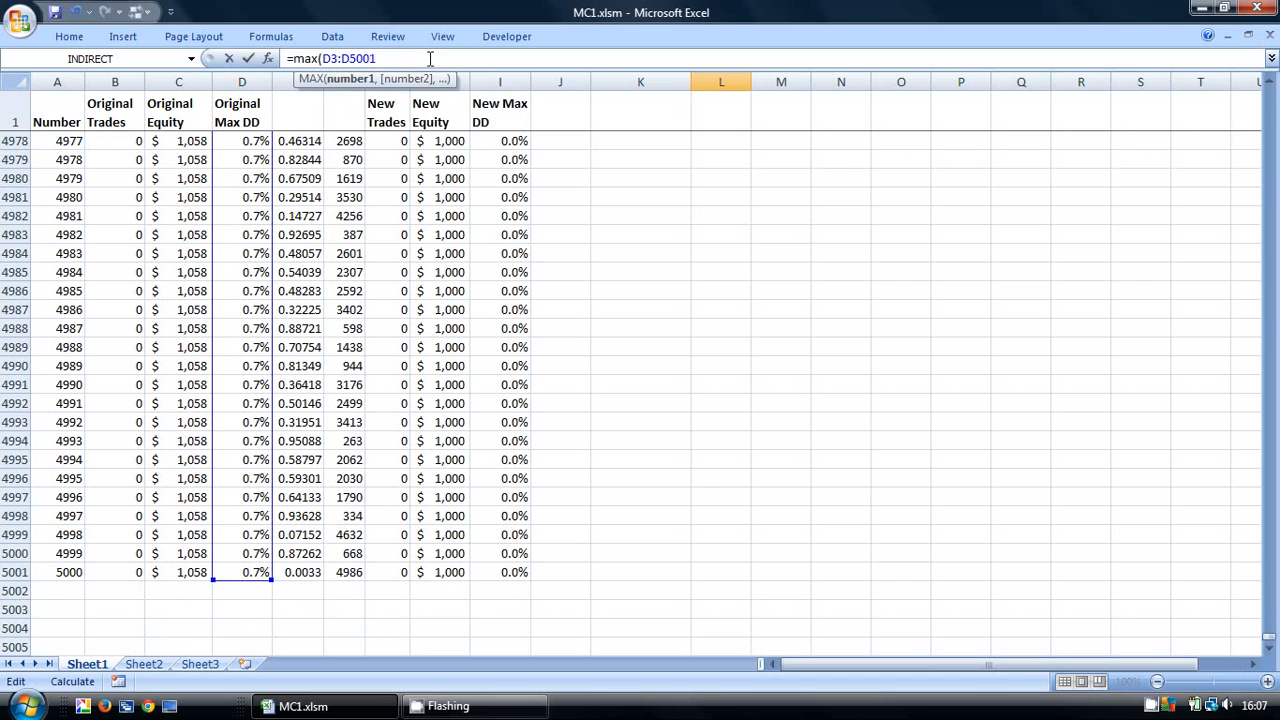
text())
key(Return)
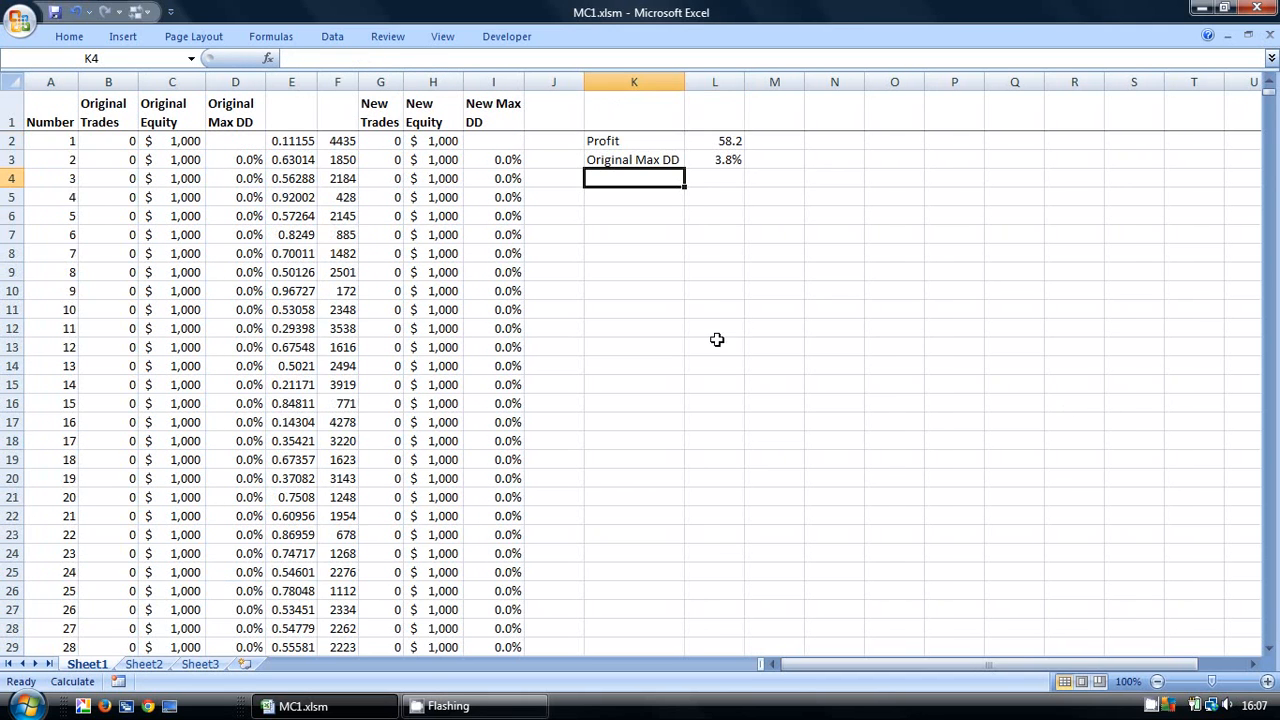
Label K4 New Max DD and calculate the largest new drawdown in L4 with =MAX(I3:I5001).
text(New)
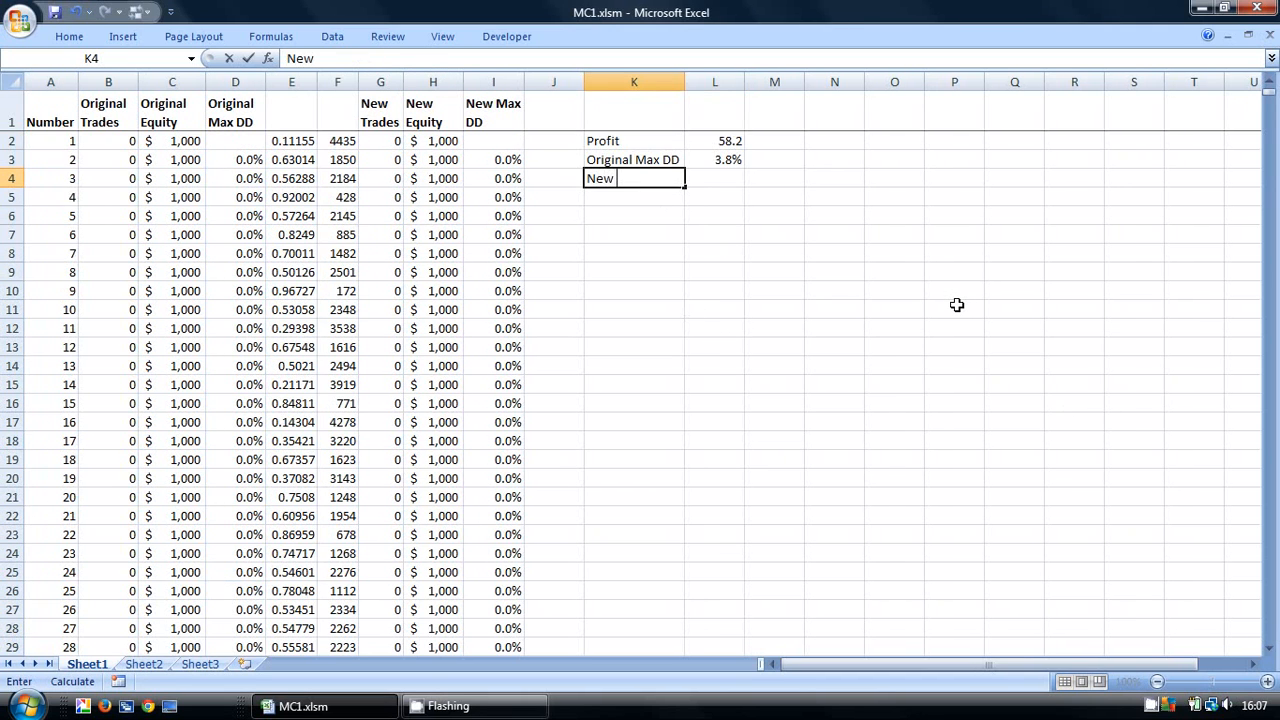
text( Max DD)
key(Tab)
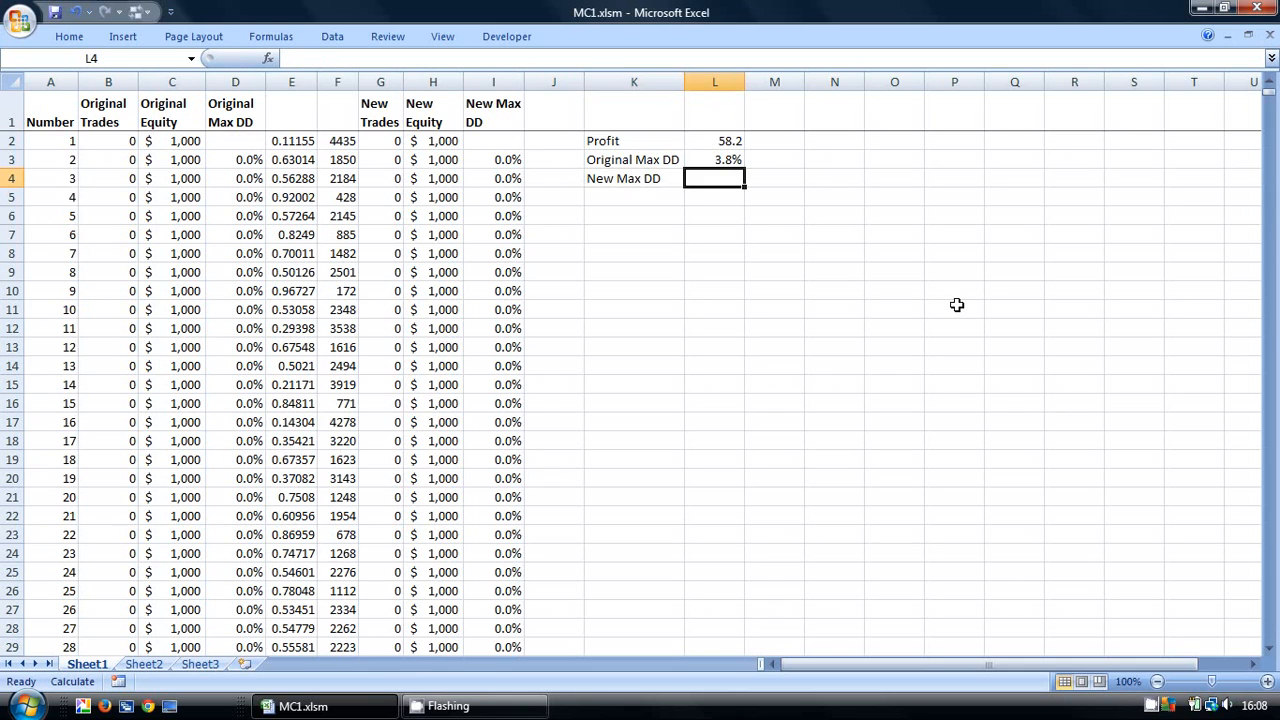
text(=max()
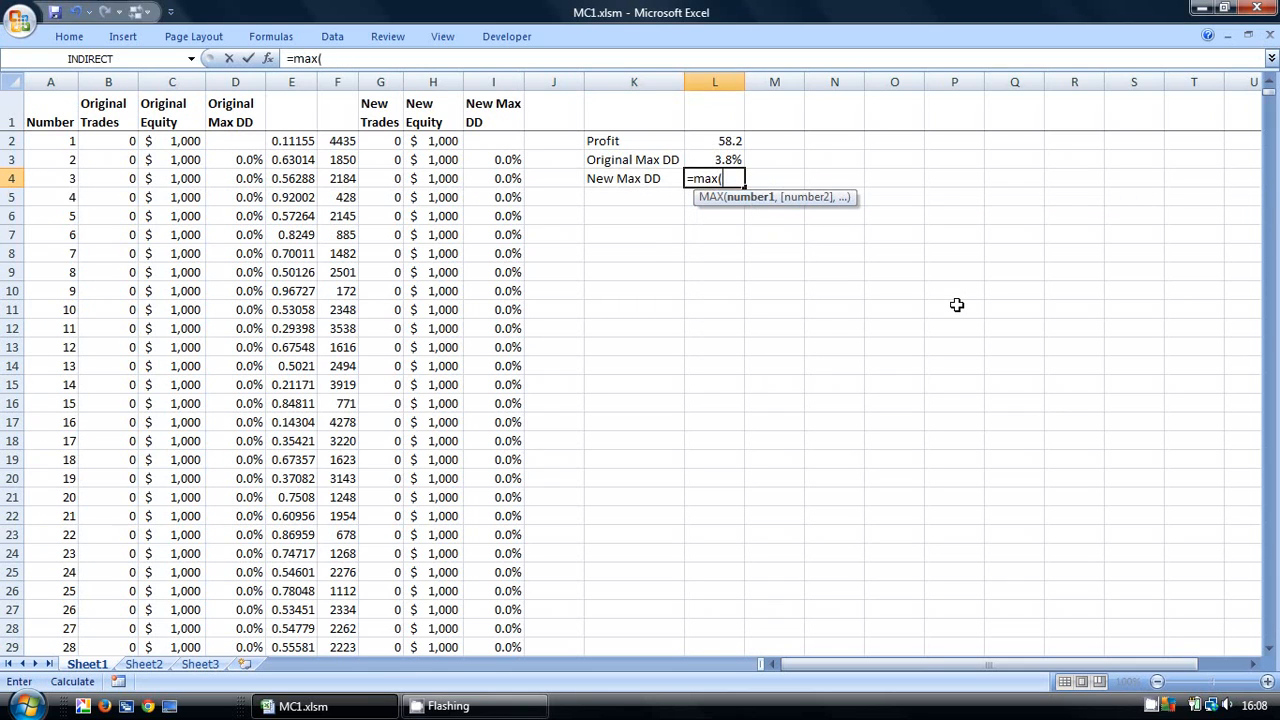
drag(500, 162, 508, 197)
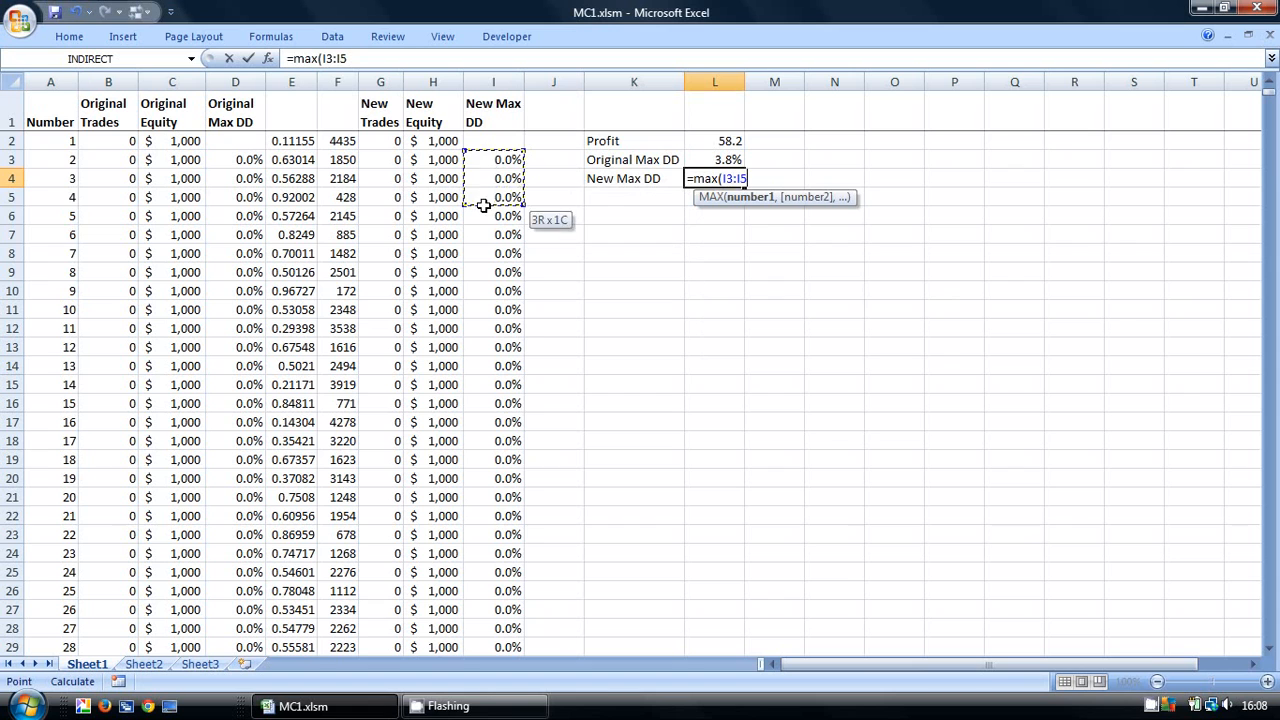
drag(1268, 94, 1128, 609)
shift+click(509, 572)
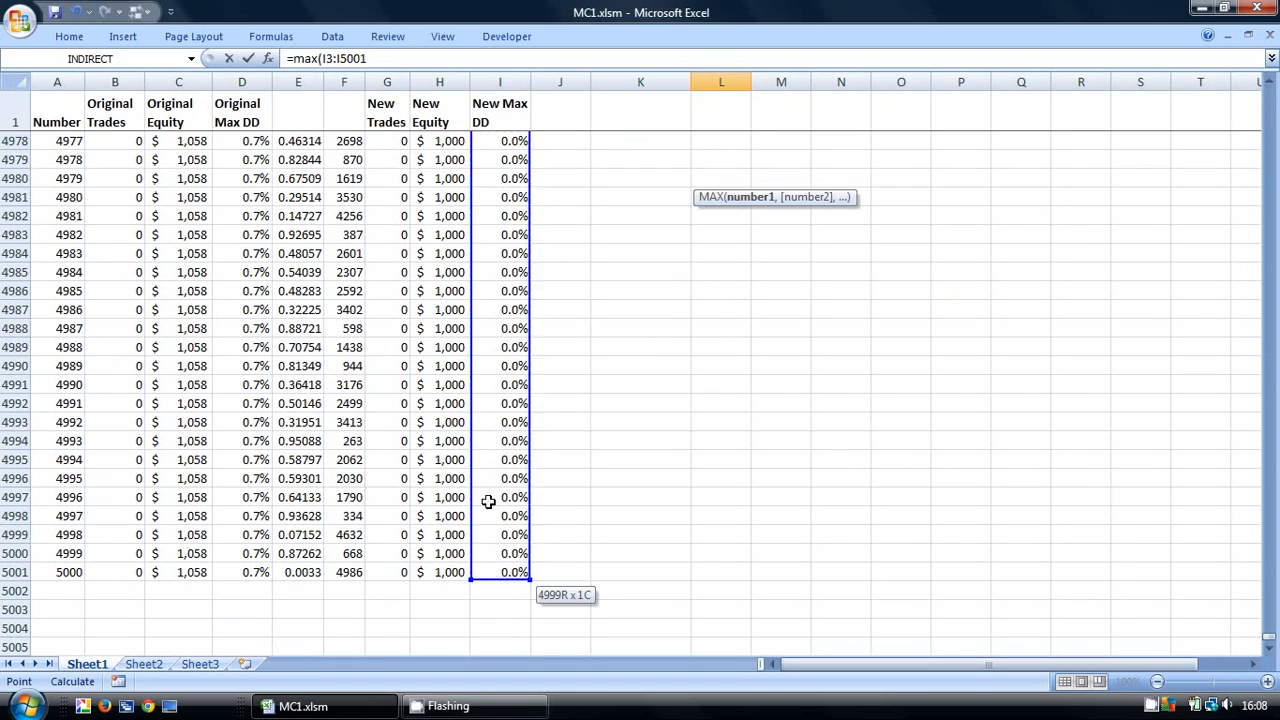
click(372, 58)
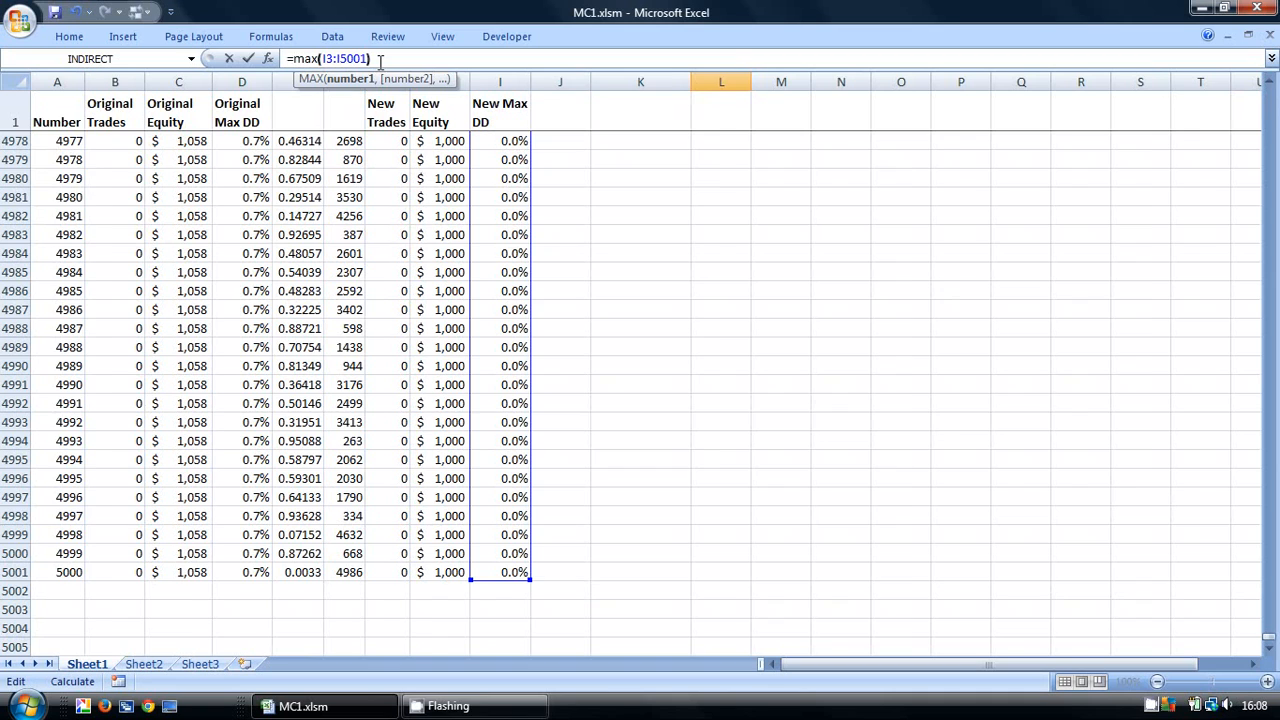
key(Return)
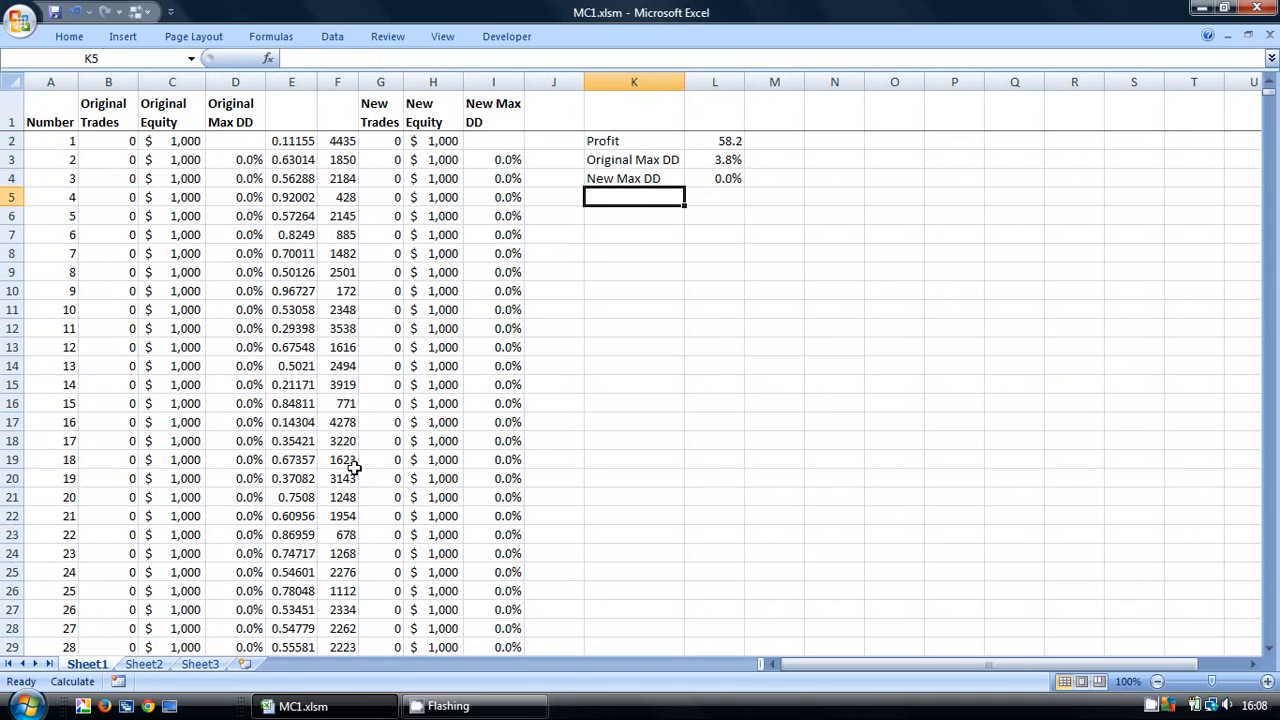
Recalculate the workbook three times to reshuffle the trades and refresh the new maximum drawdown.
click(72, 681)
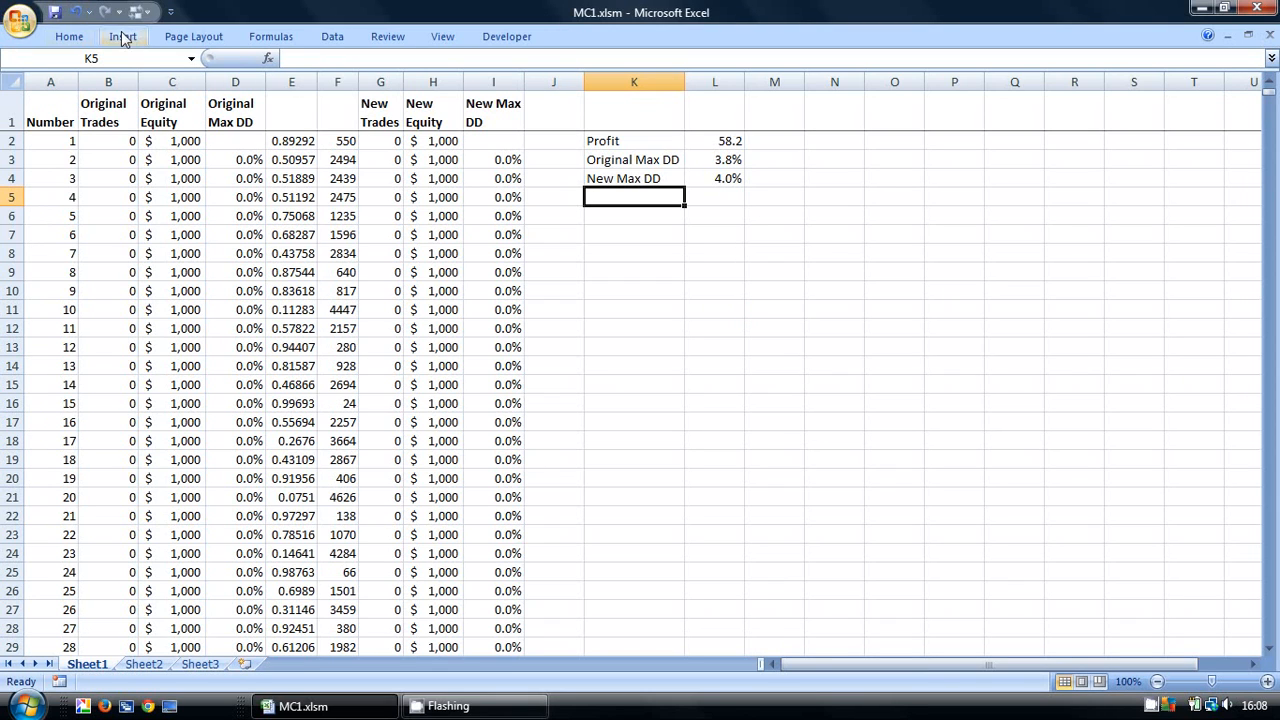
click(284, 39)
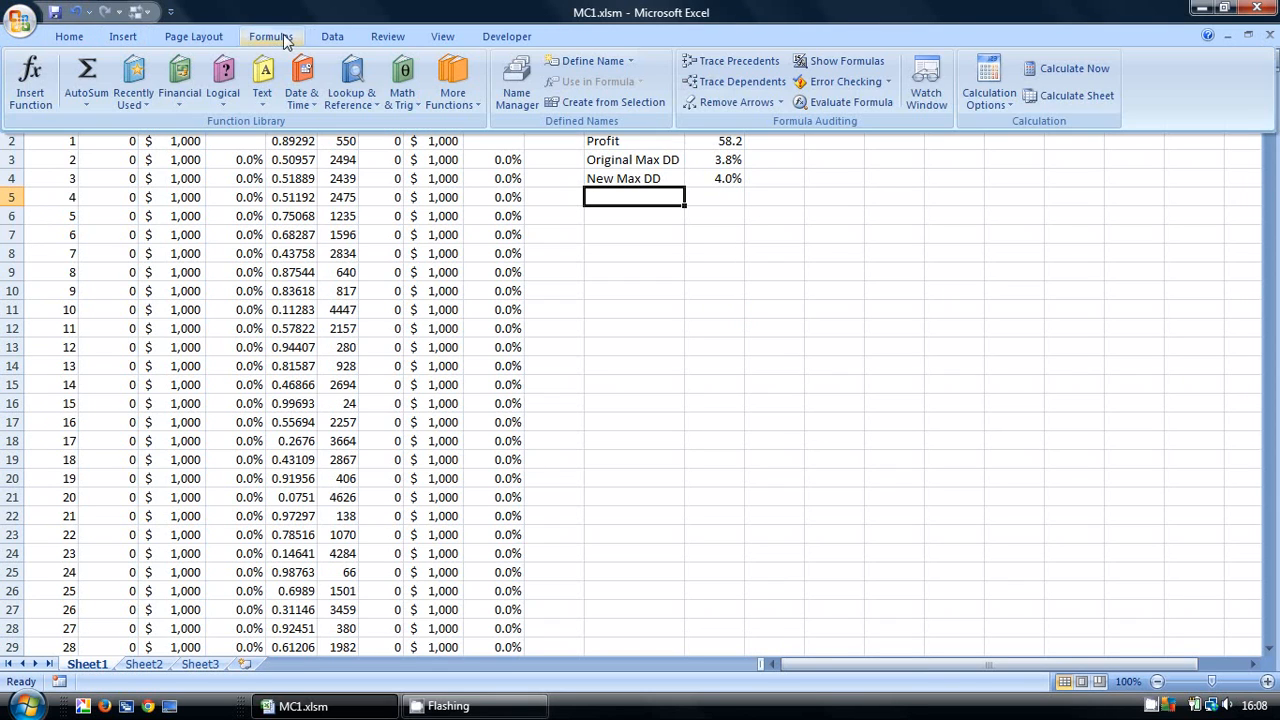
click(1062, 66)
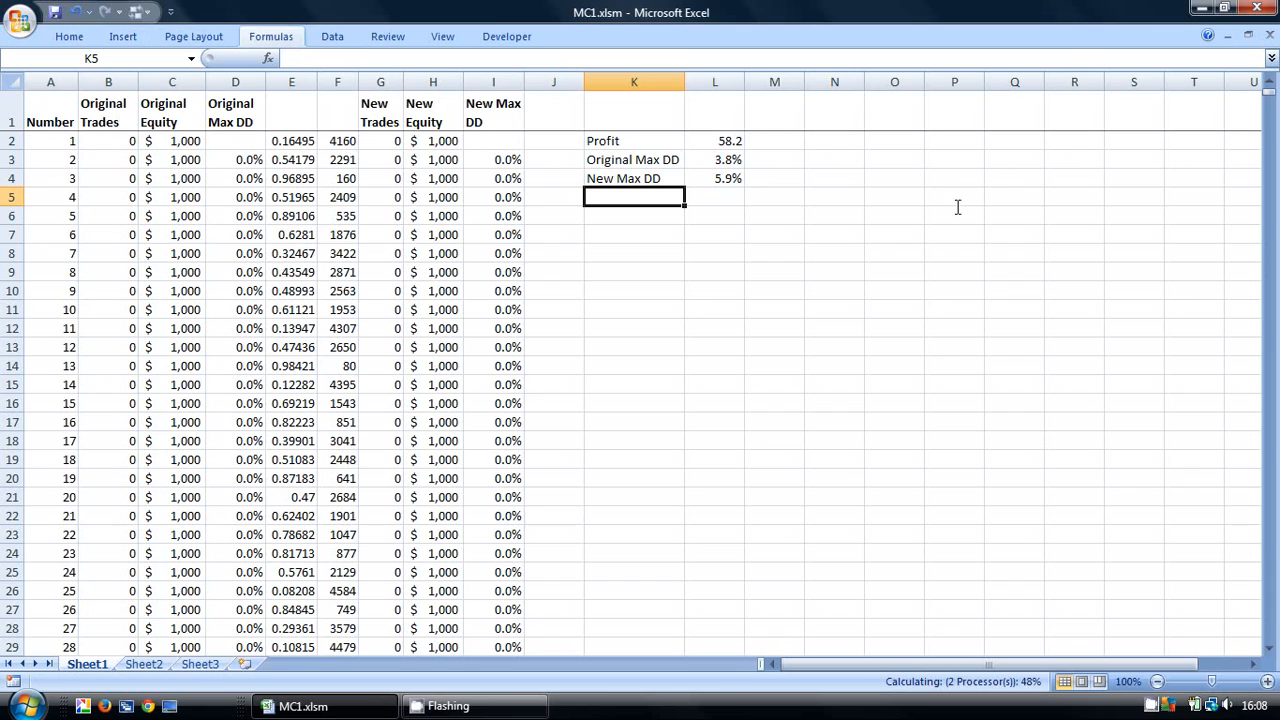
click(286, 40)
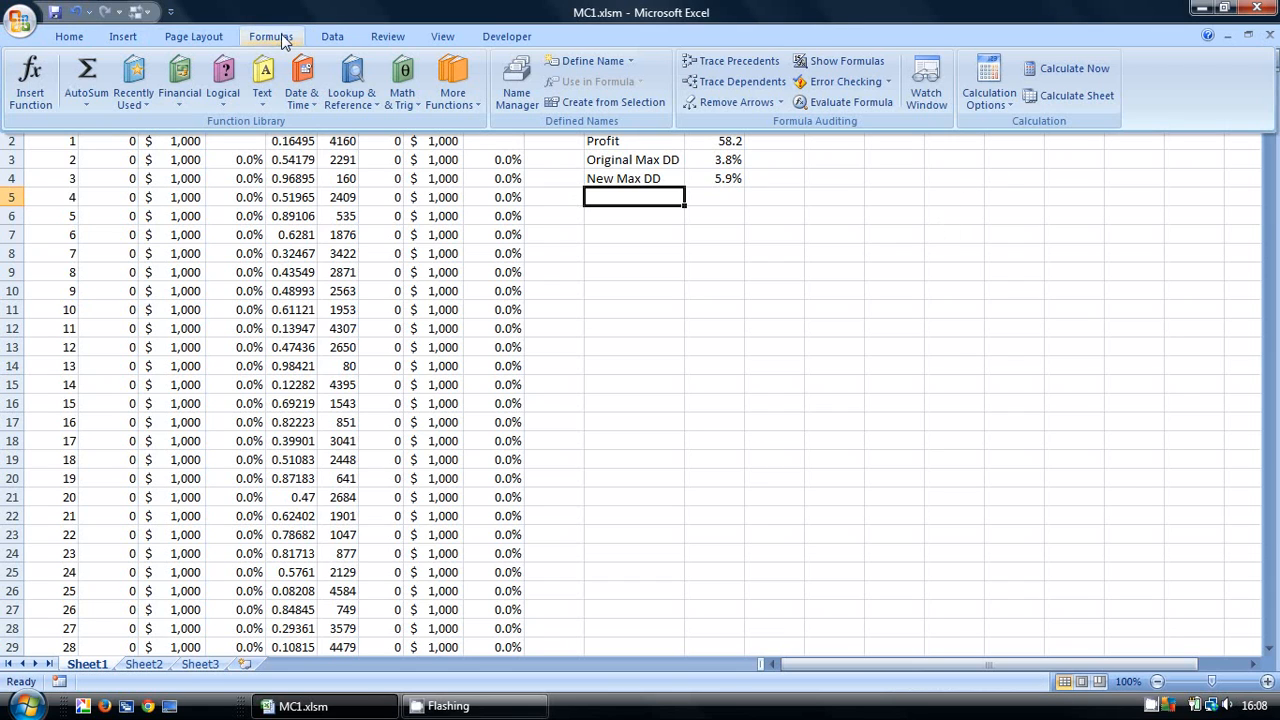
click(1075, 70)
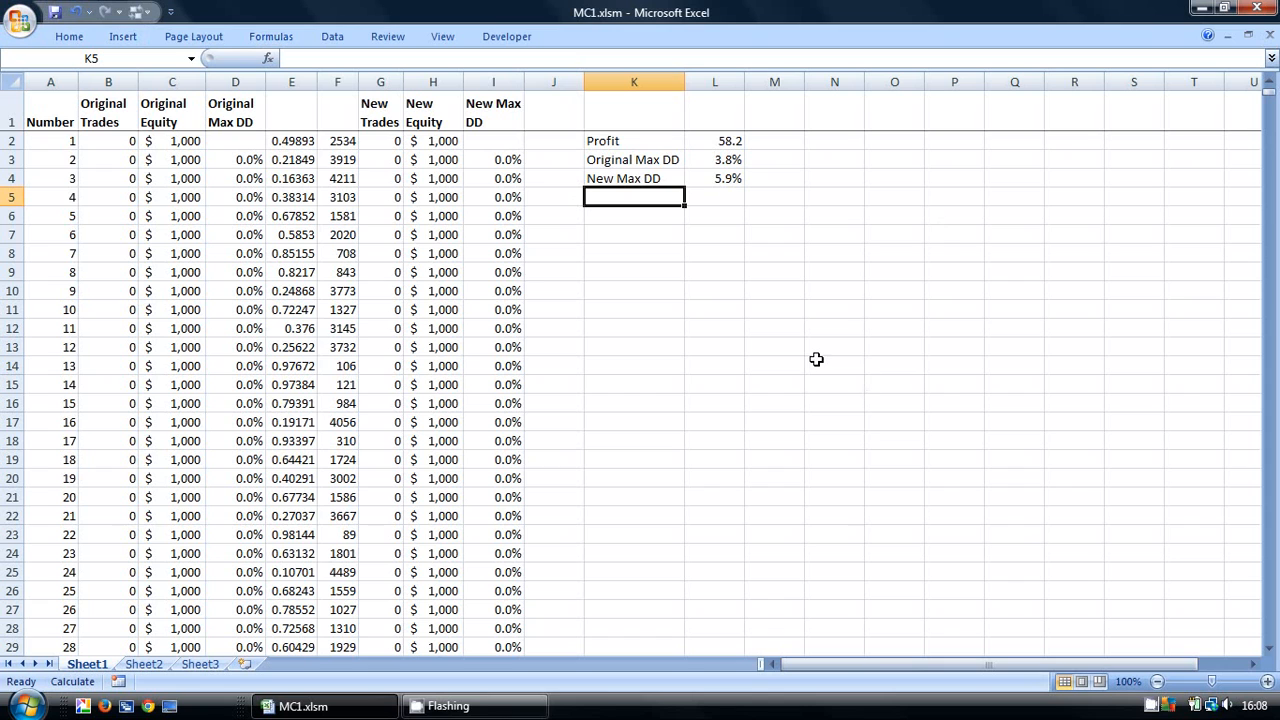
Insert a plain 2-D line chart of the Original Max DD column, D1:D5001.
click(229, 112)
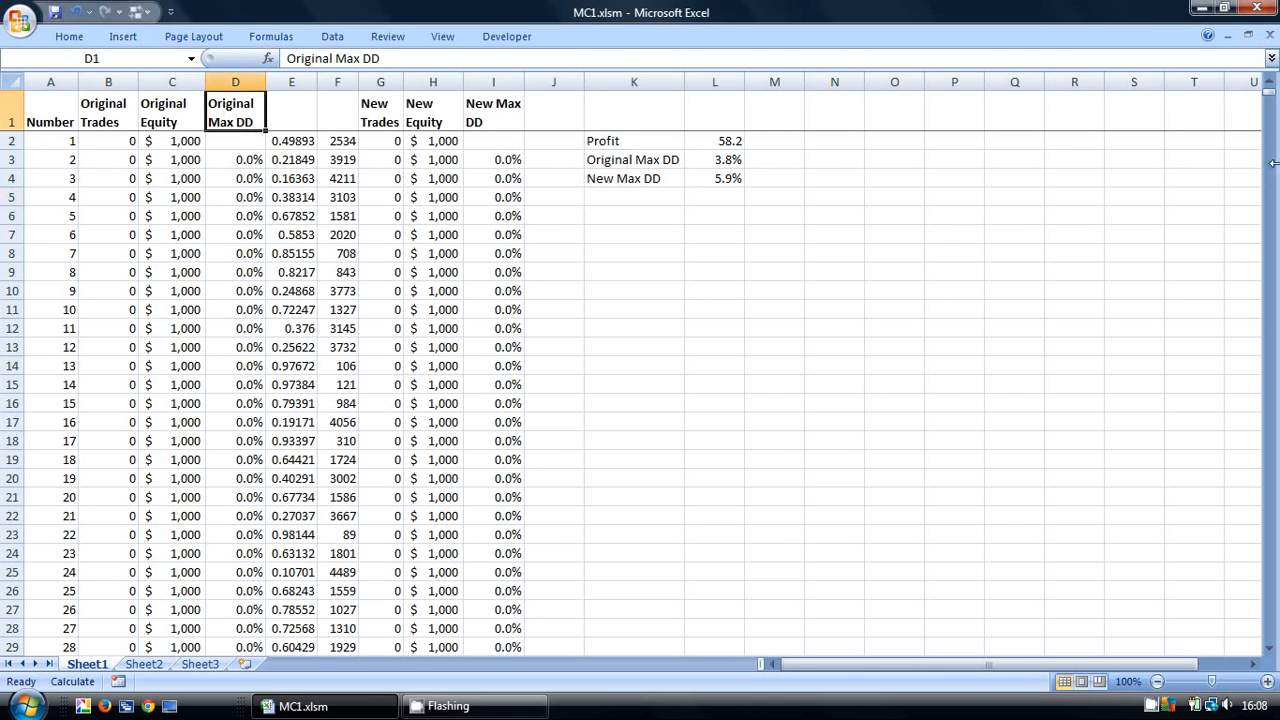
drag(1272, 92, 1271, 638)
shift+click(240, 571)
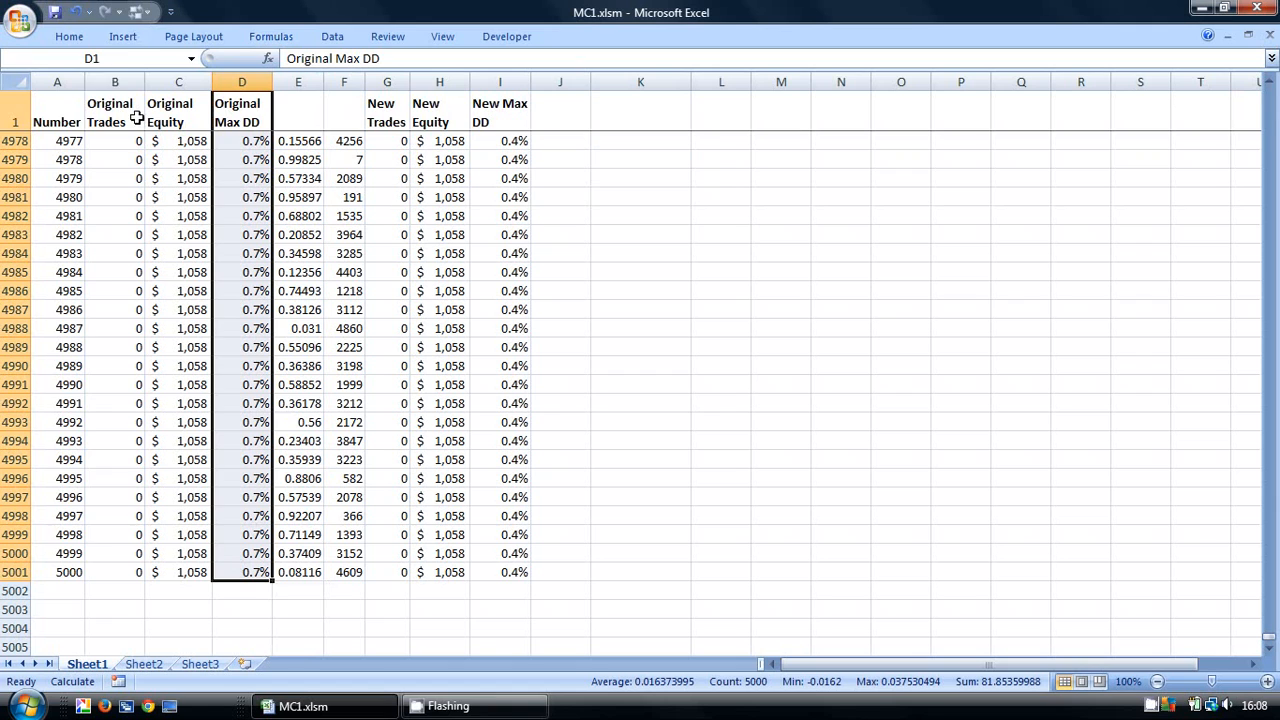
click(122, 36)
click(346, 80)
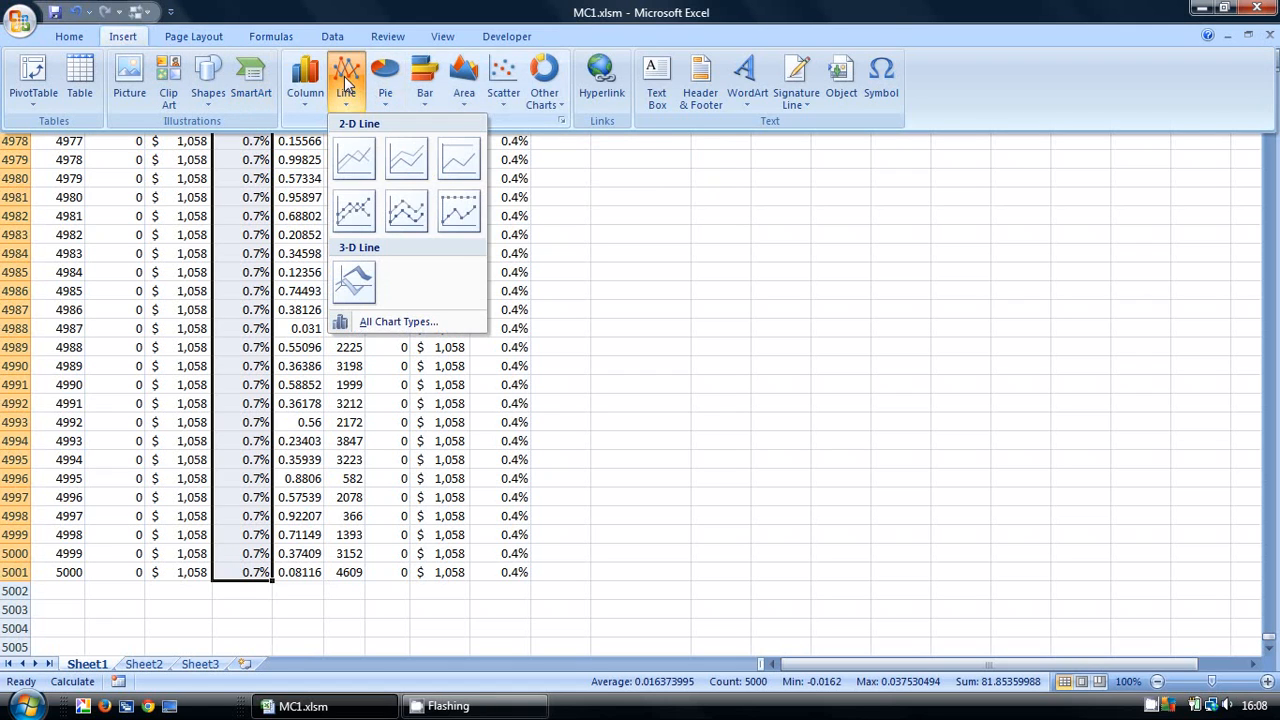
click(354, 160)
Relocate the Original Max DD chart to N2 beside the drawdown summary and shrink it to about 300 pixels wide.
right_click(828, 292)
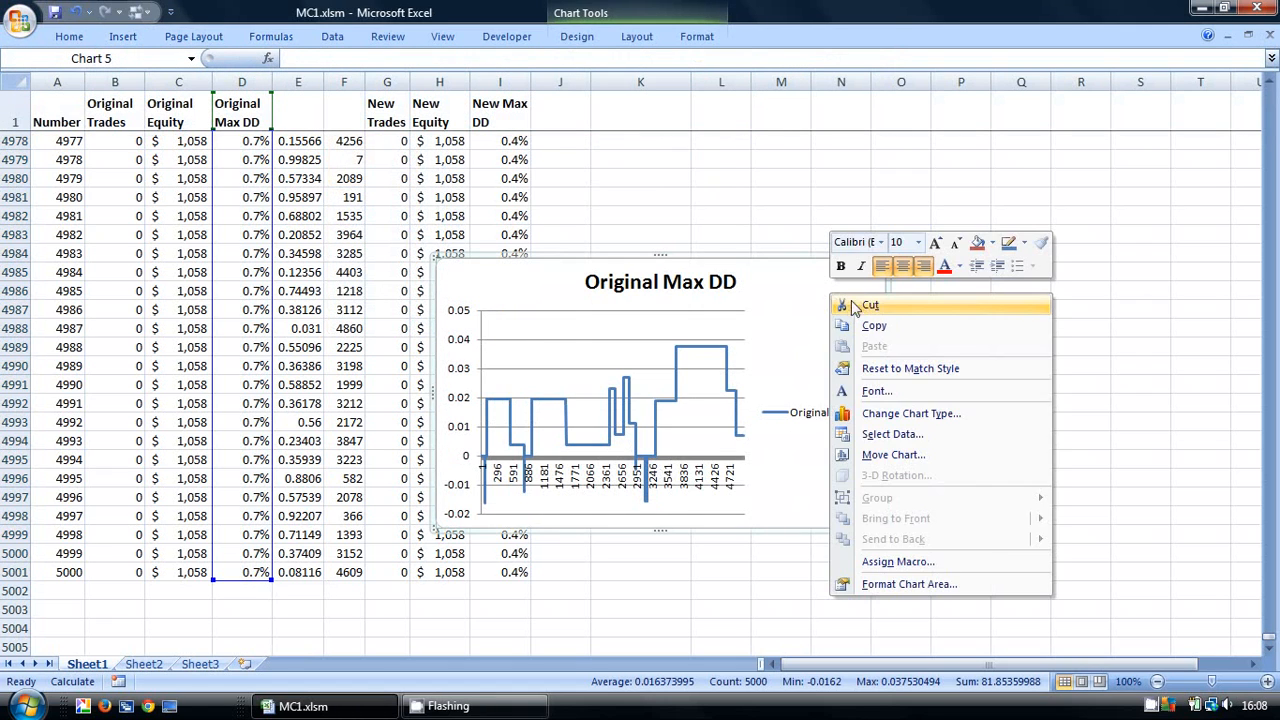
click(855, 305)
drag(1272, 628, 1232, 56)
right_click(829, 148)
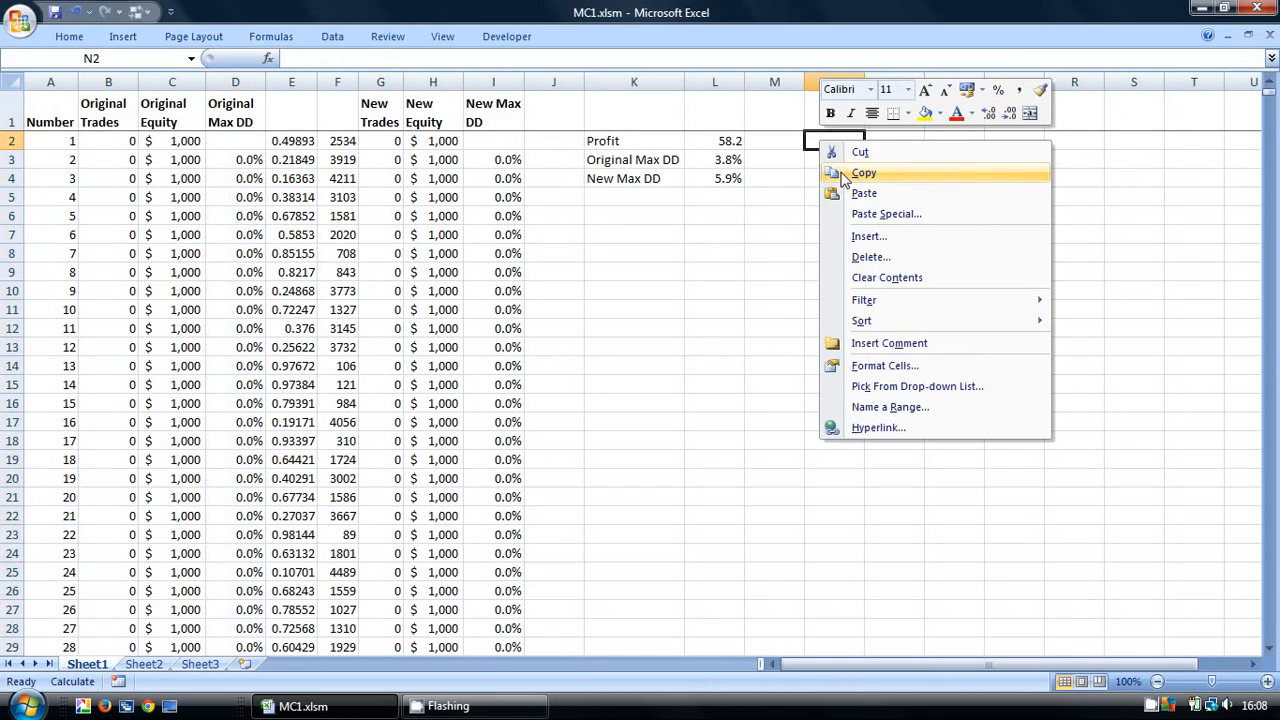
click(857, 191)
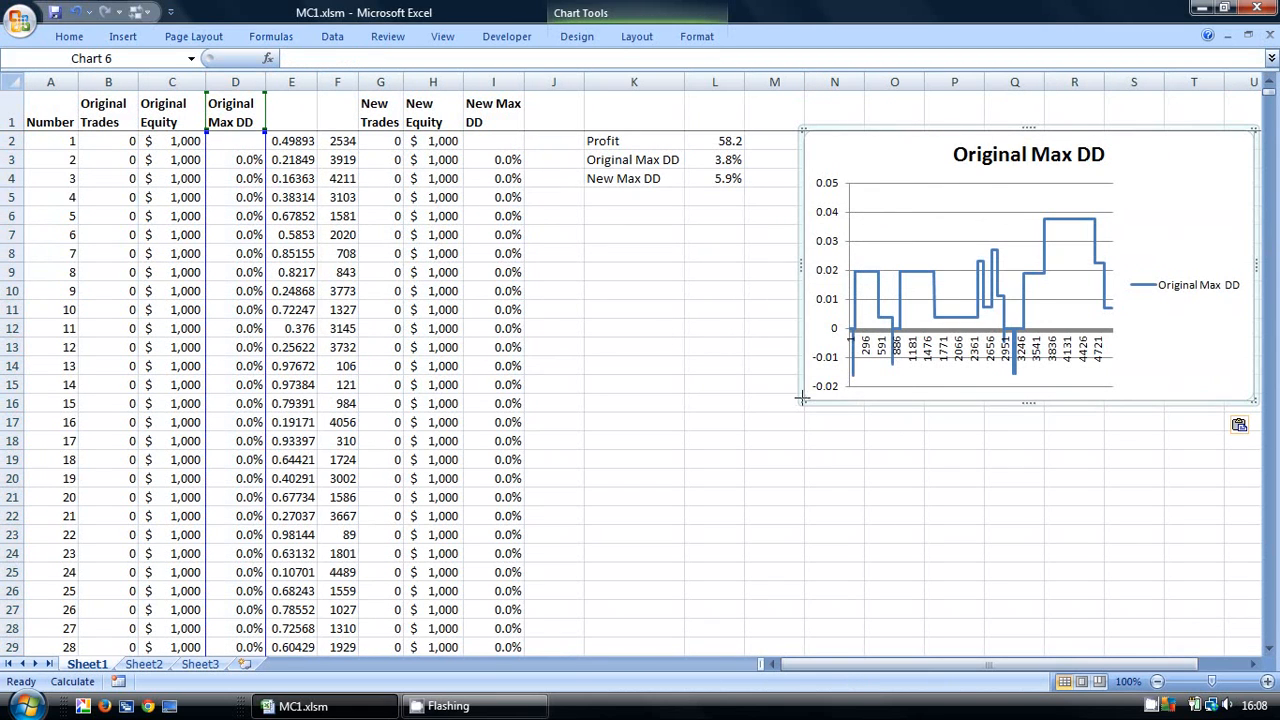
drag(803, 399, 879, 345)
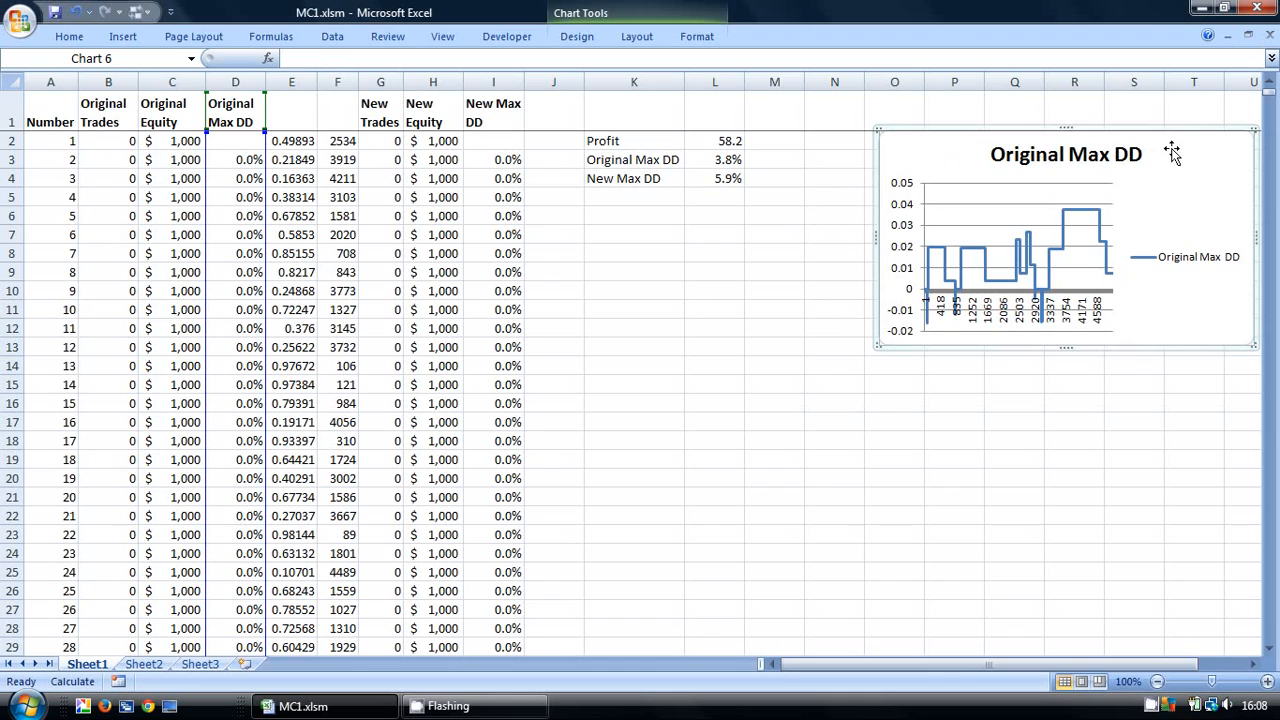
drag(1170, 152, 1099, 150)
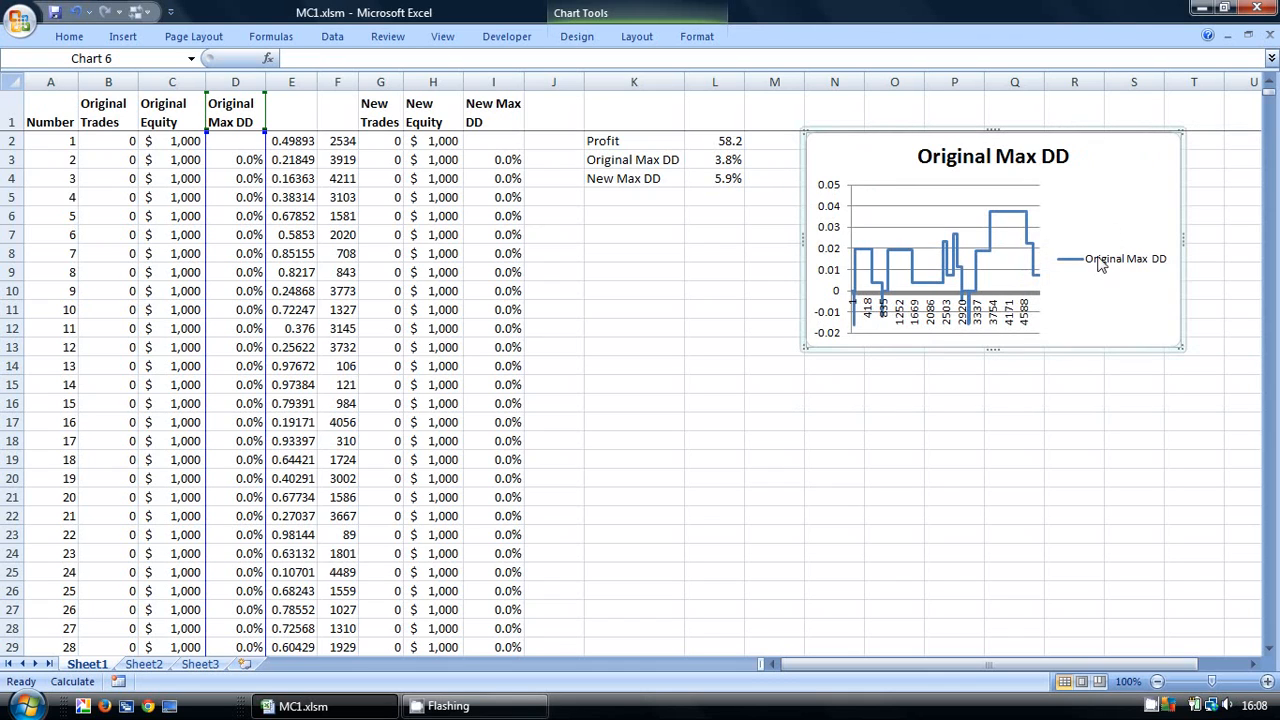
Remove the legend and the horizontal axis labels from the Original Max DD chart.
click(1103, 262)
key(Delete)
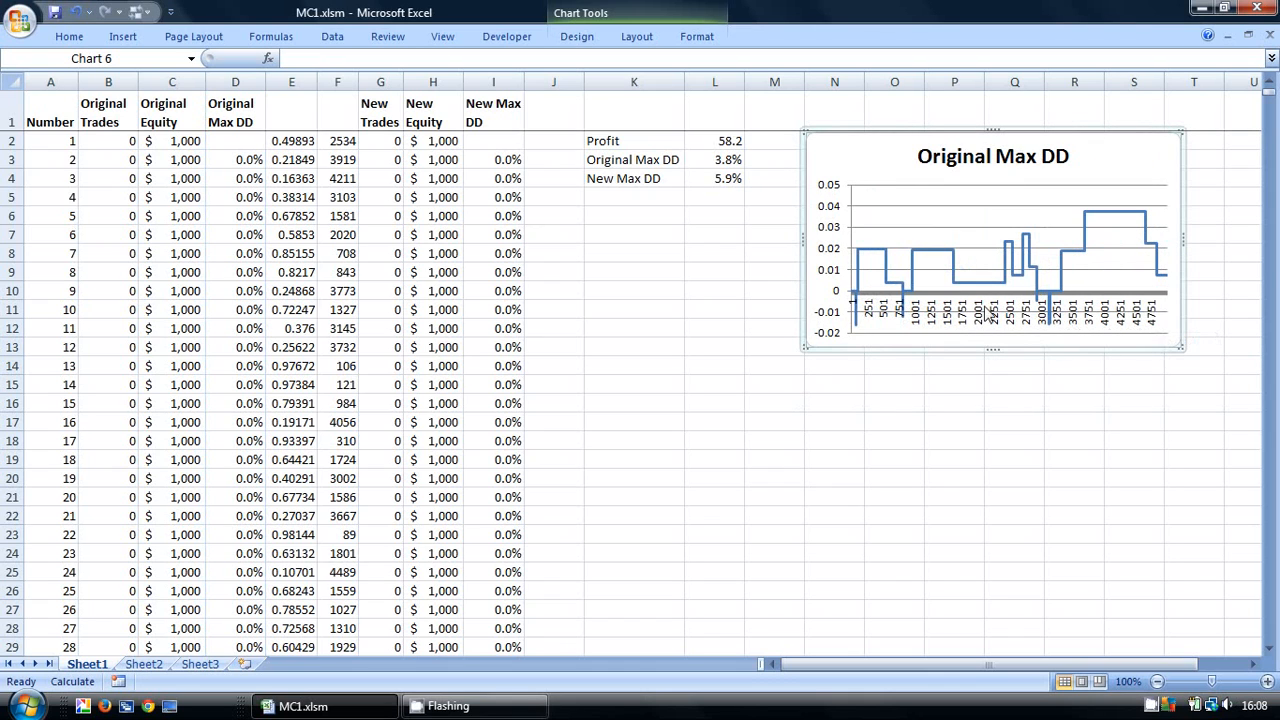
click(988, 316)
key(Delete)
click(1047, 456)
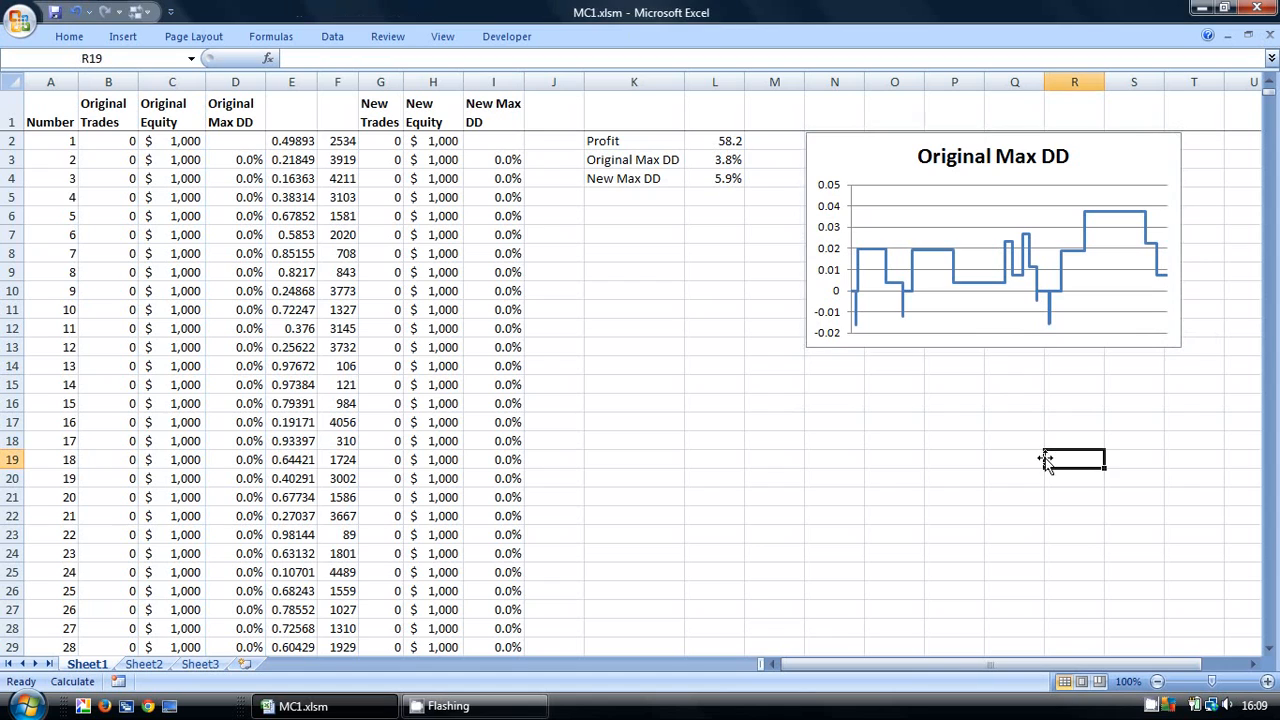
Copy the Original Max DD chart and paste the duplicate below it at about N15.
right_click(852, 157)
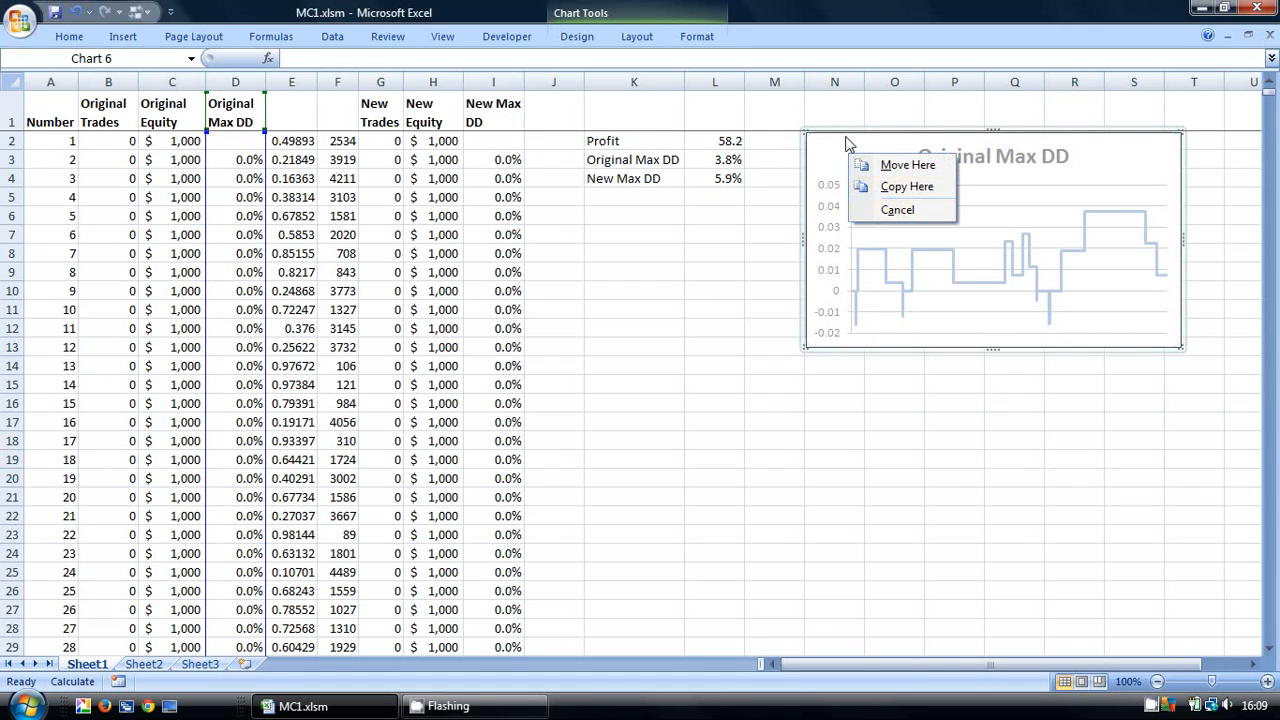
click(838, 143)
right_click(834, 145)
click(864, 178)
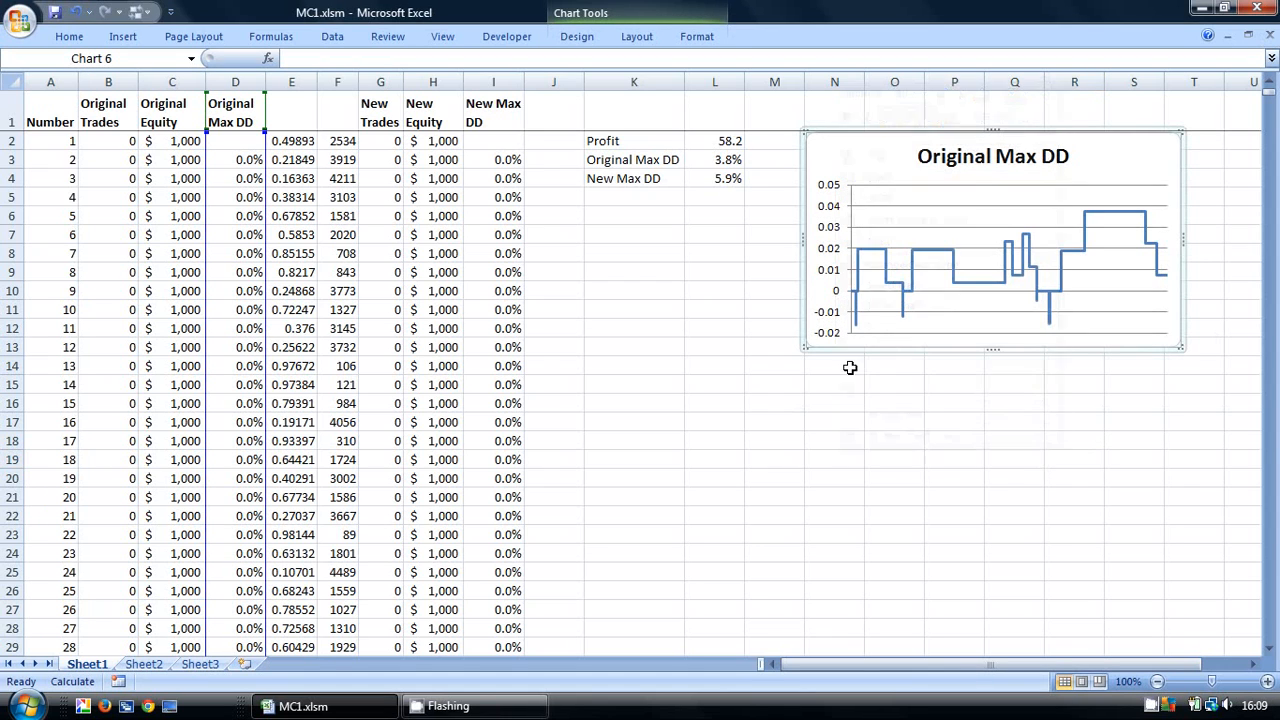
right_click(824, 385)
click(893, 443)
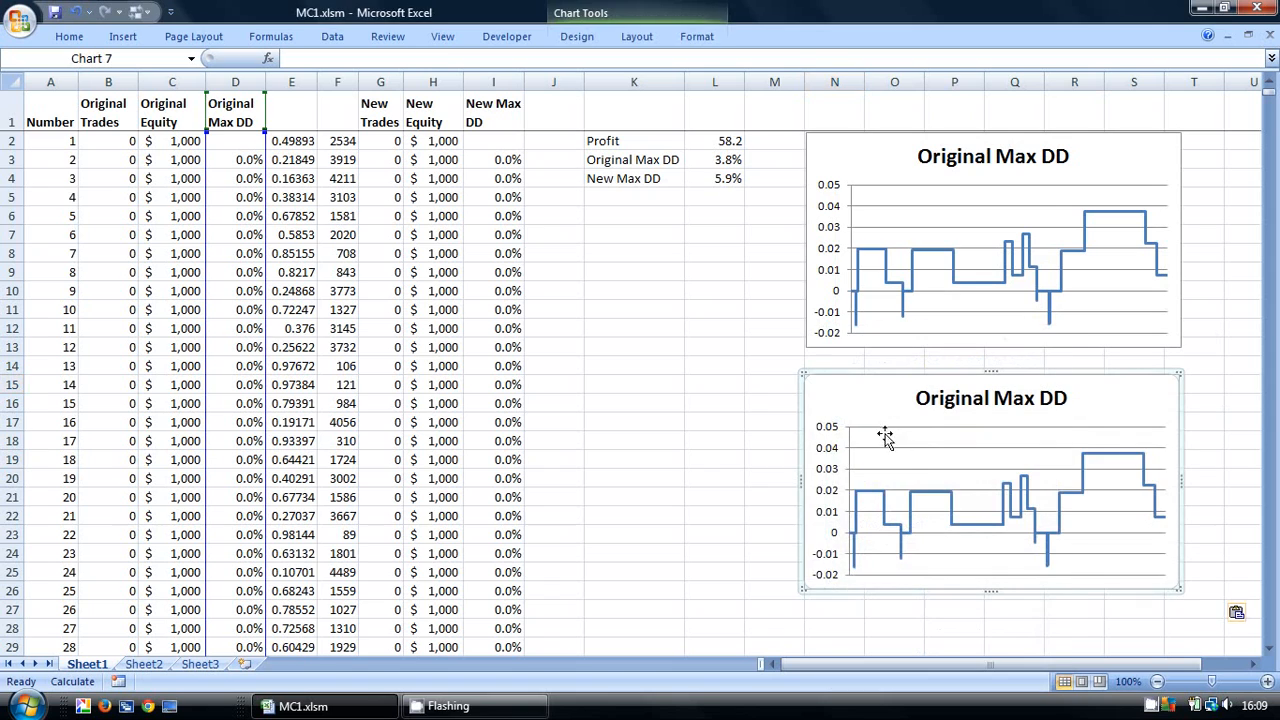
Shift the duplicate chart's data range from column D to New Max DD in column I and place the chart directly beneath the original.
click(921, 464)
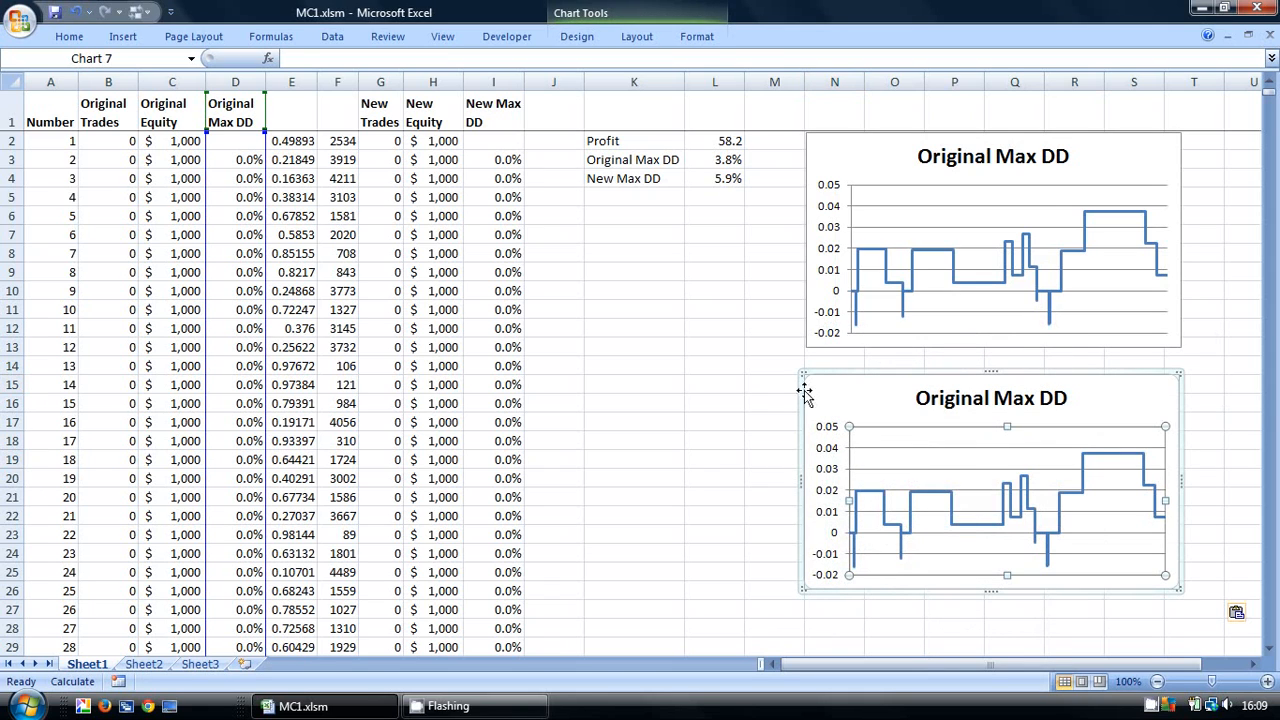
drag(268, 160, 505, 164)
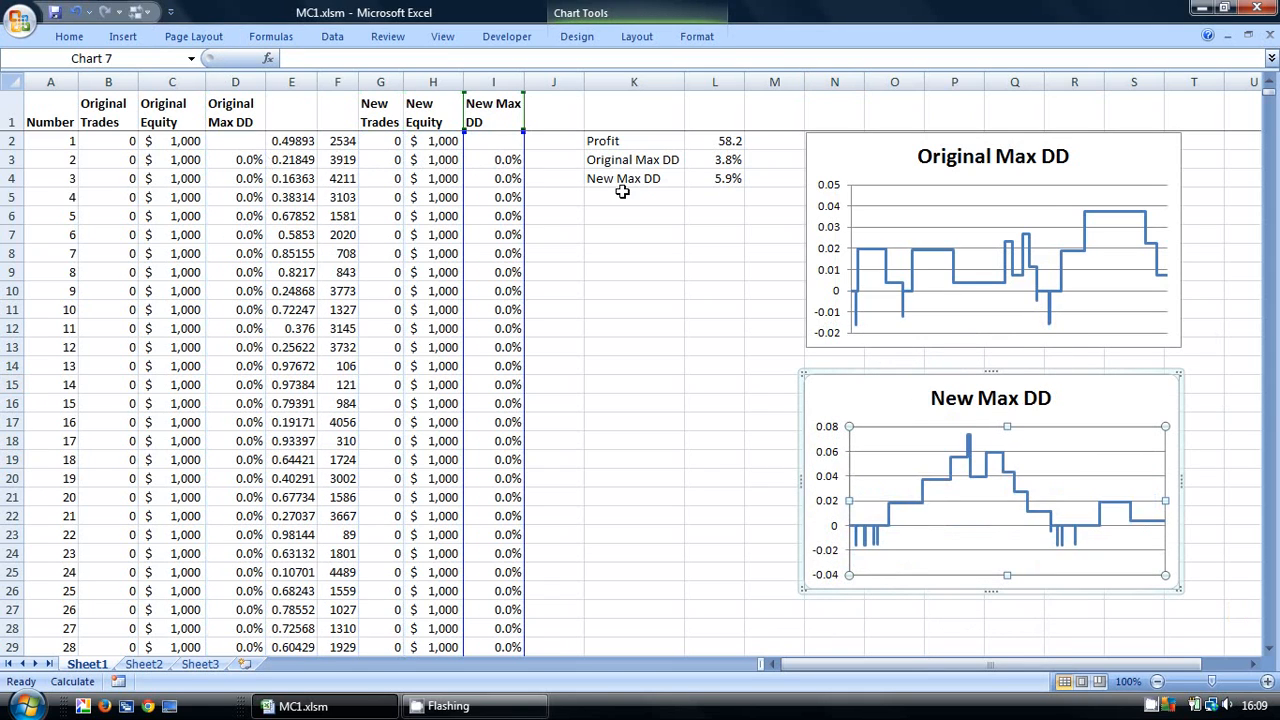
click(726, 364)
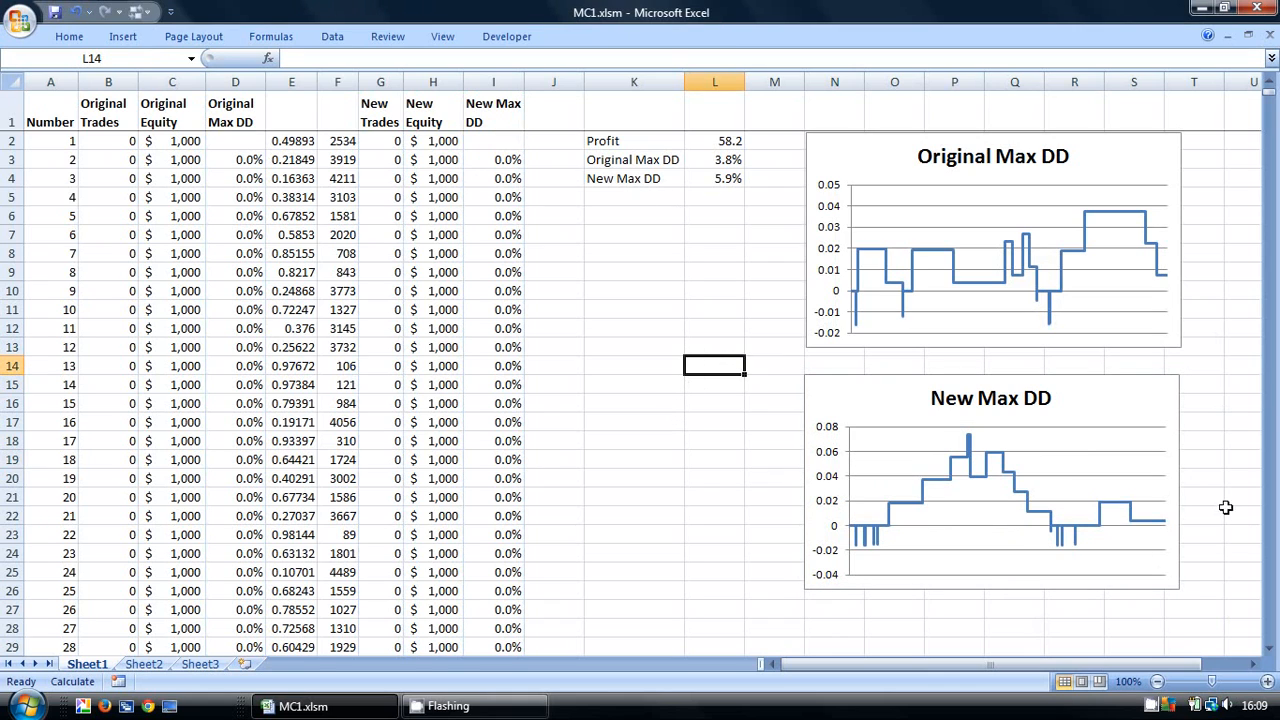
drag(1110, 400, 1117, 375)
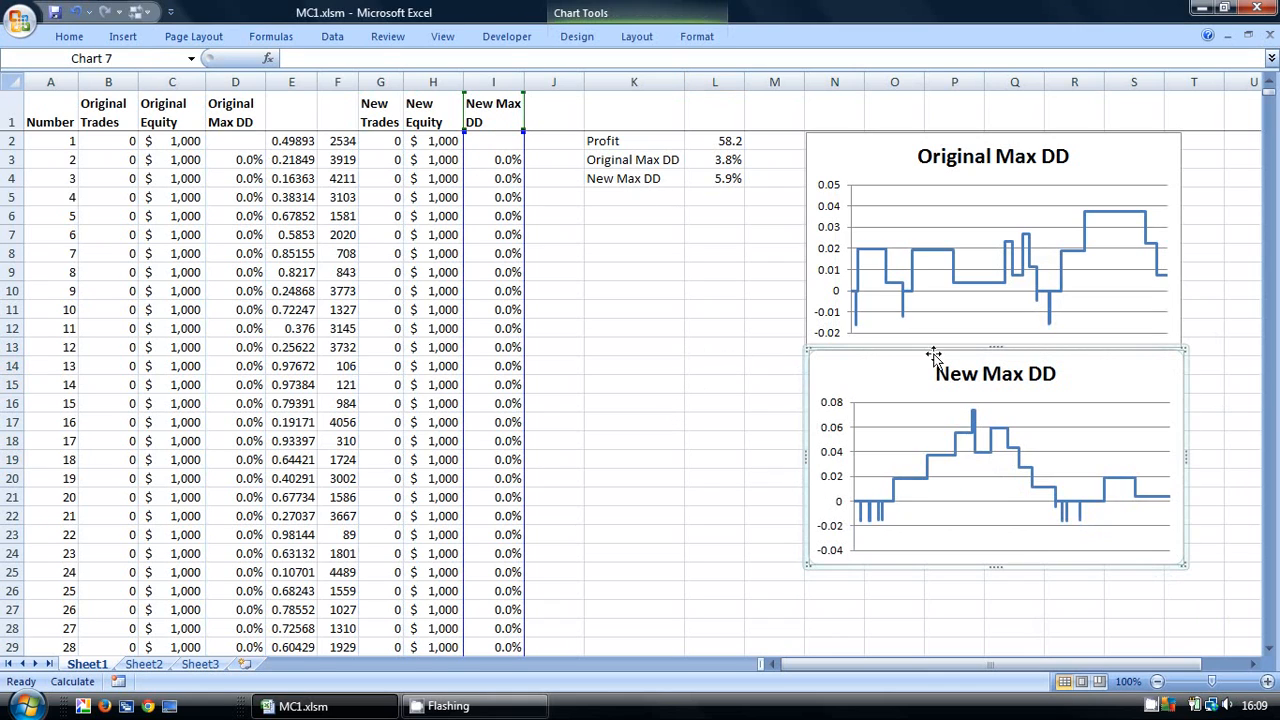
Recalculate the workbook twice to reshuffle the trades and redraw the New Max DD chart, leaving K6 selected.
click(292, 38)
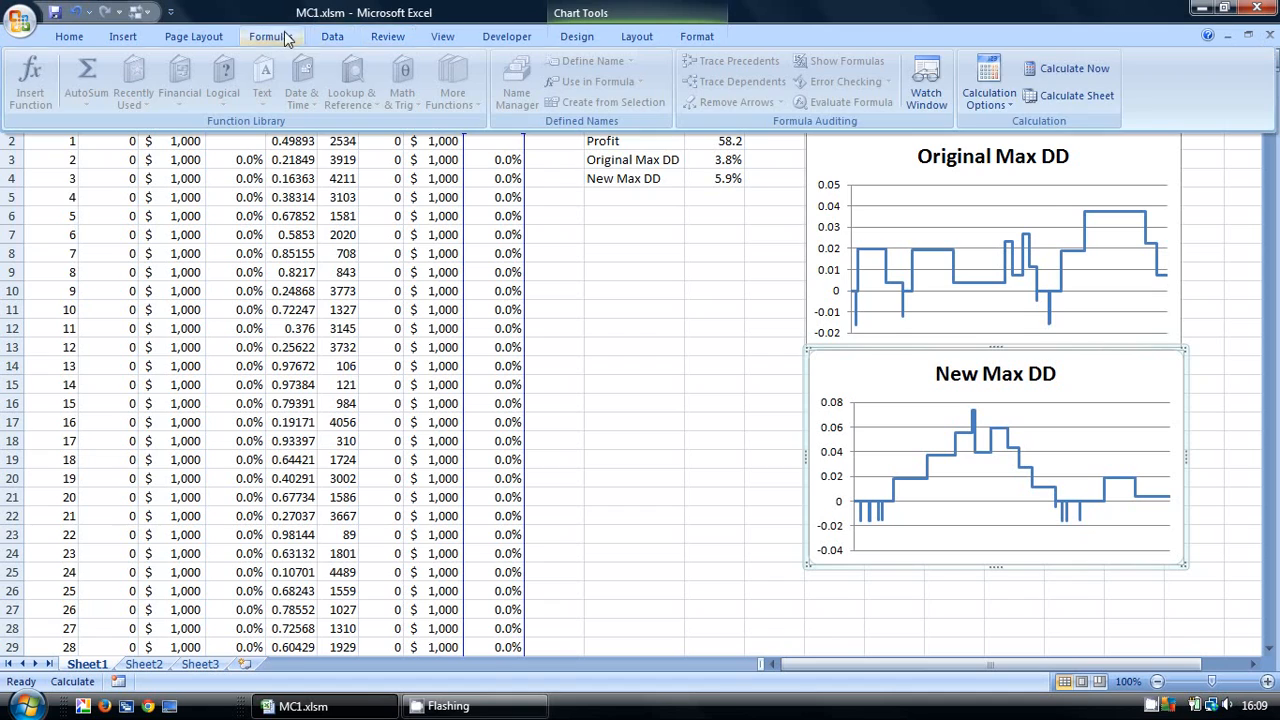
click(1073, 73)
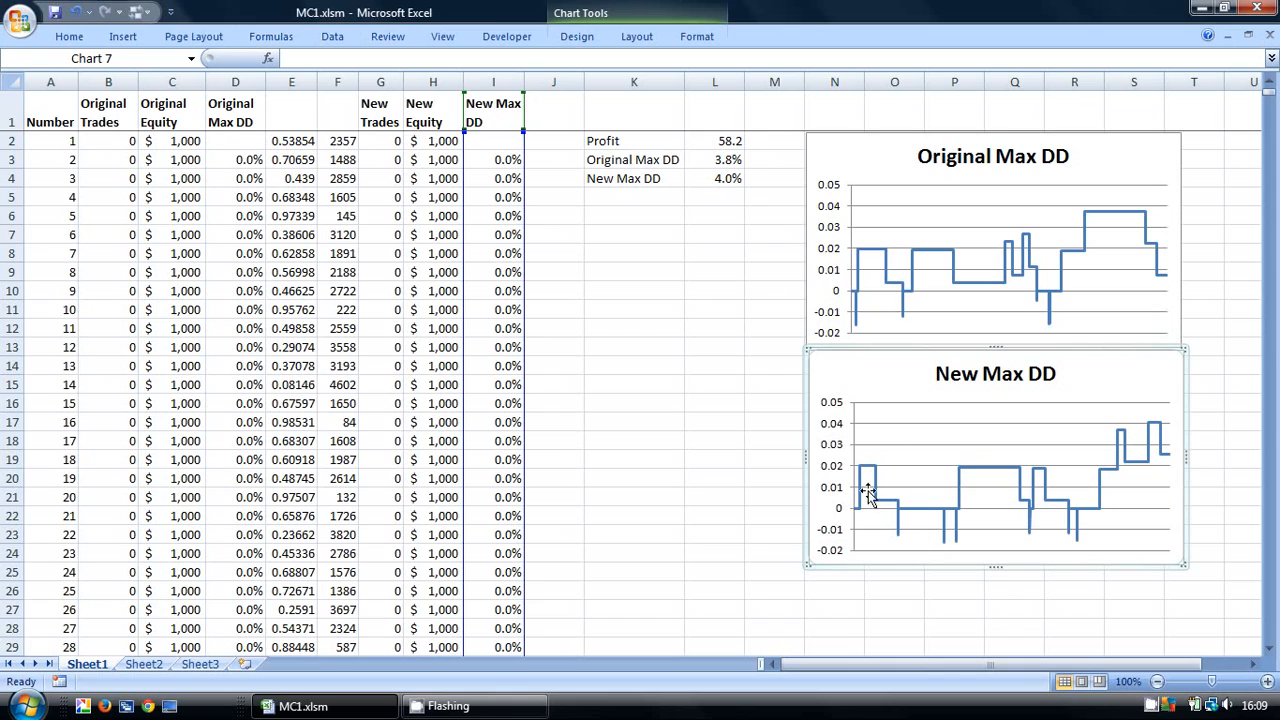
click(665, 258)
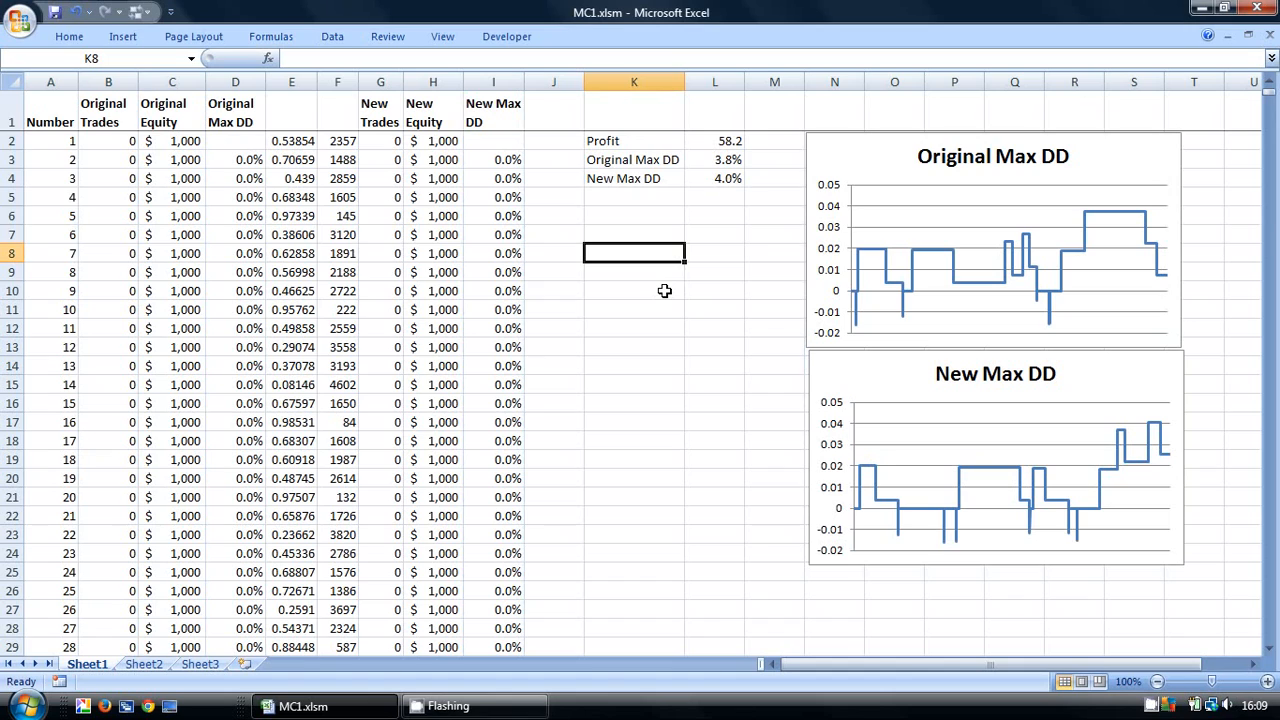
click(622, 213)
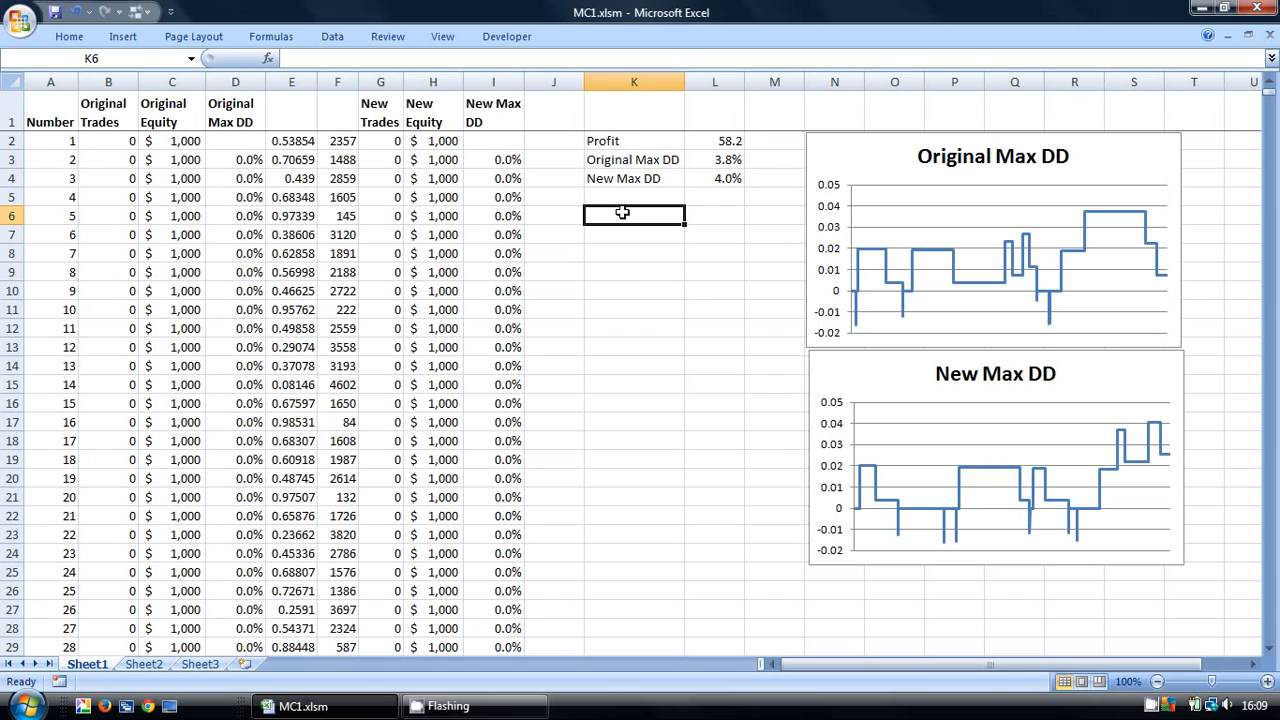
click(274, 40)
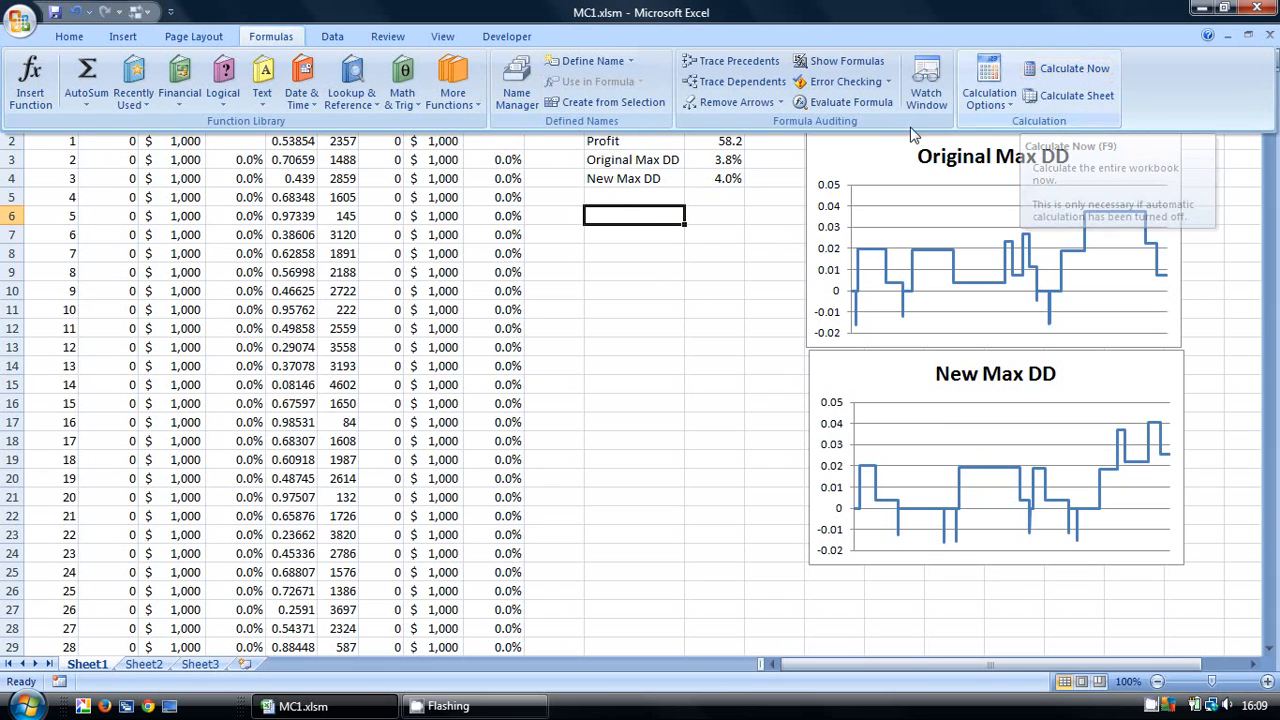
click(1076, 70)
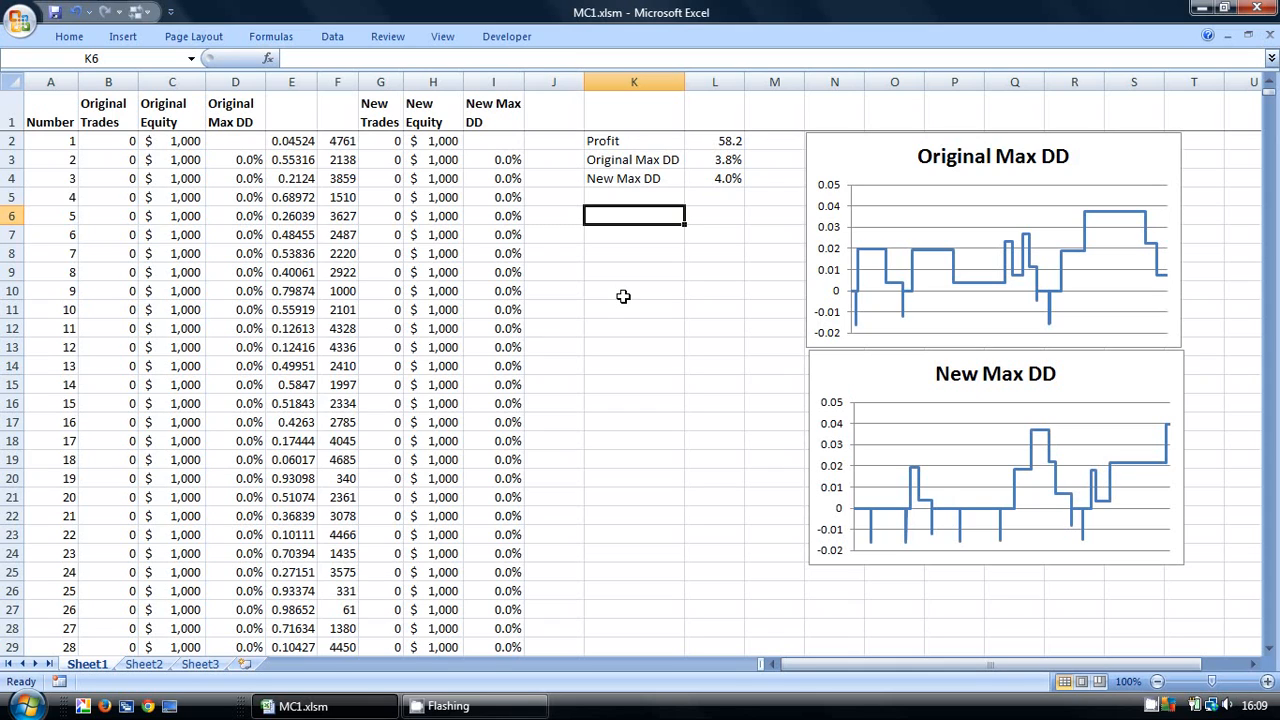
Run Macro14 from cell K6 to list the new maximum drawdowns of 20 reshuffles in K6:L25.
click(442, 37)
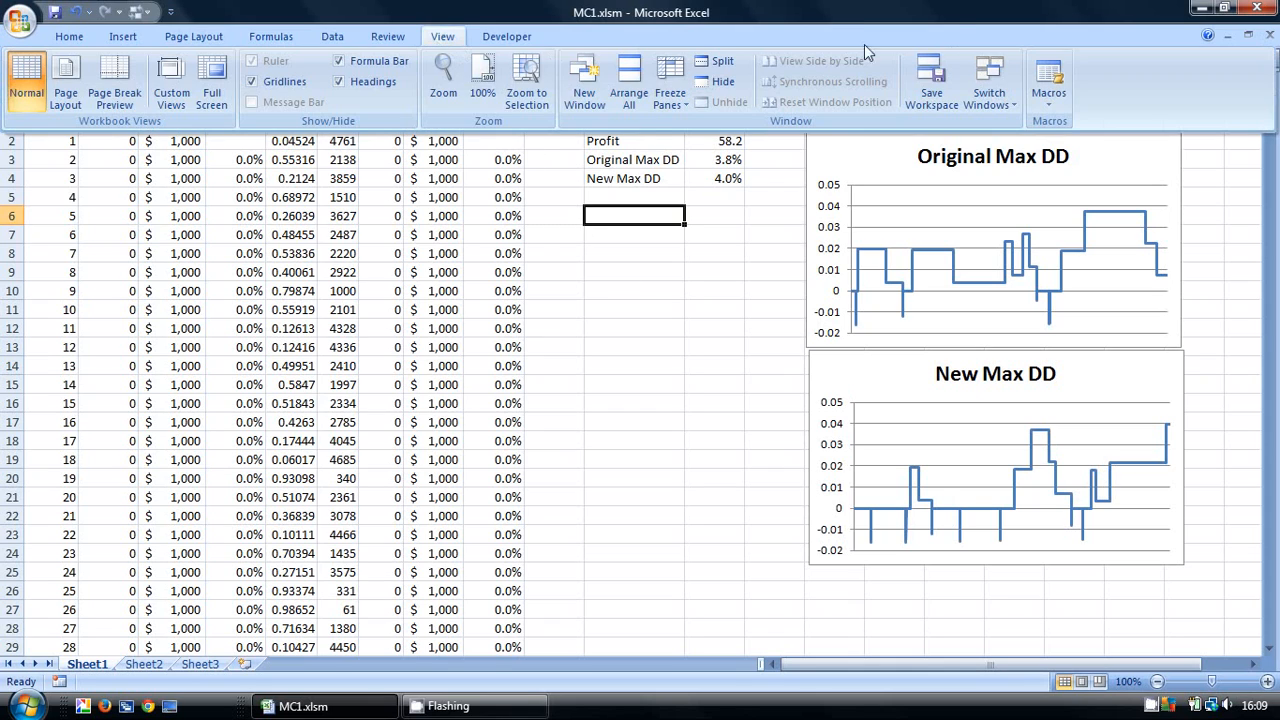
click(1049, 78)
click(405, 329)
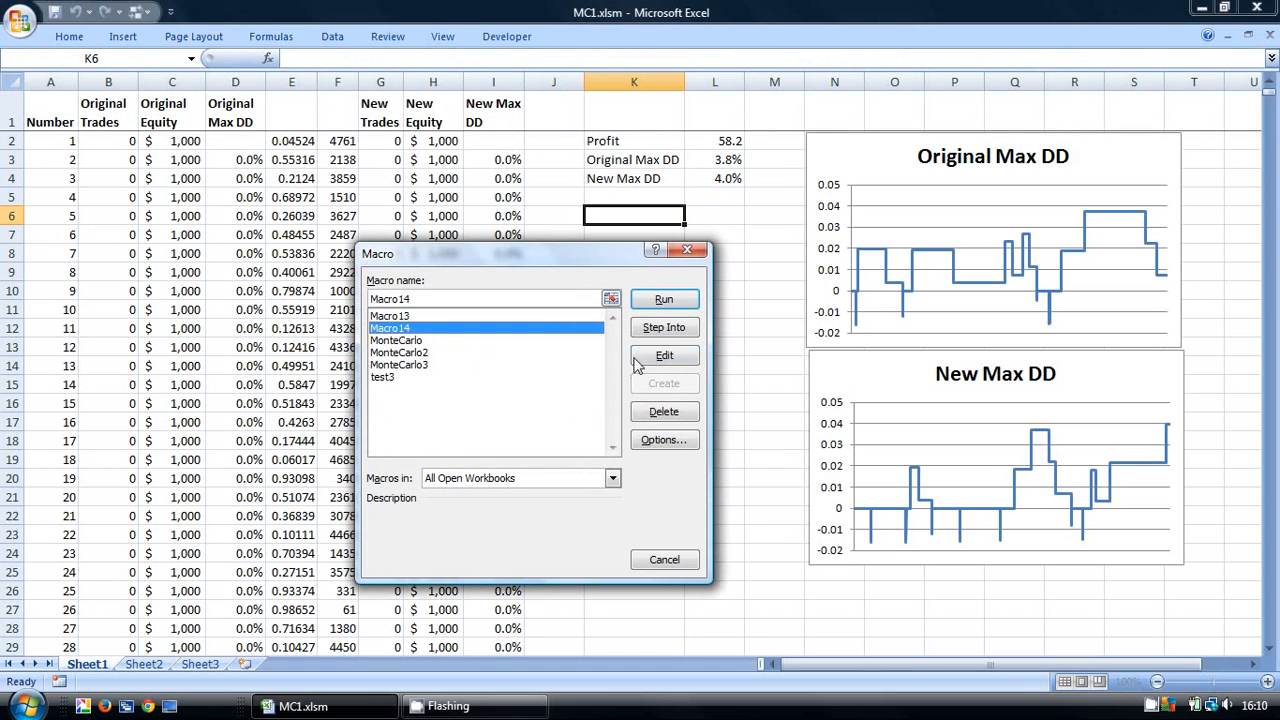
click(665, 302)
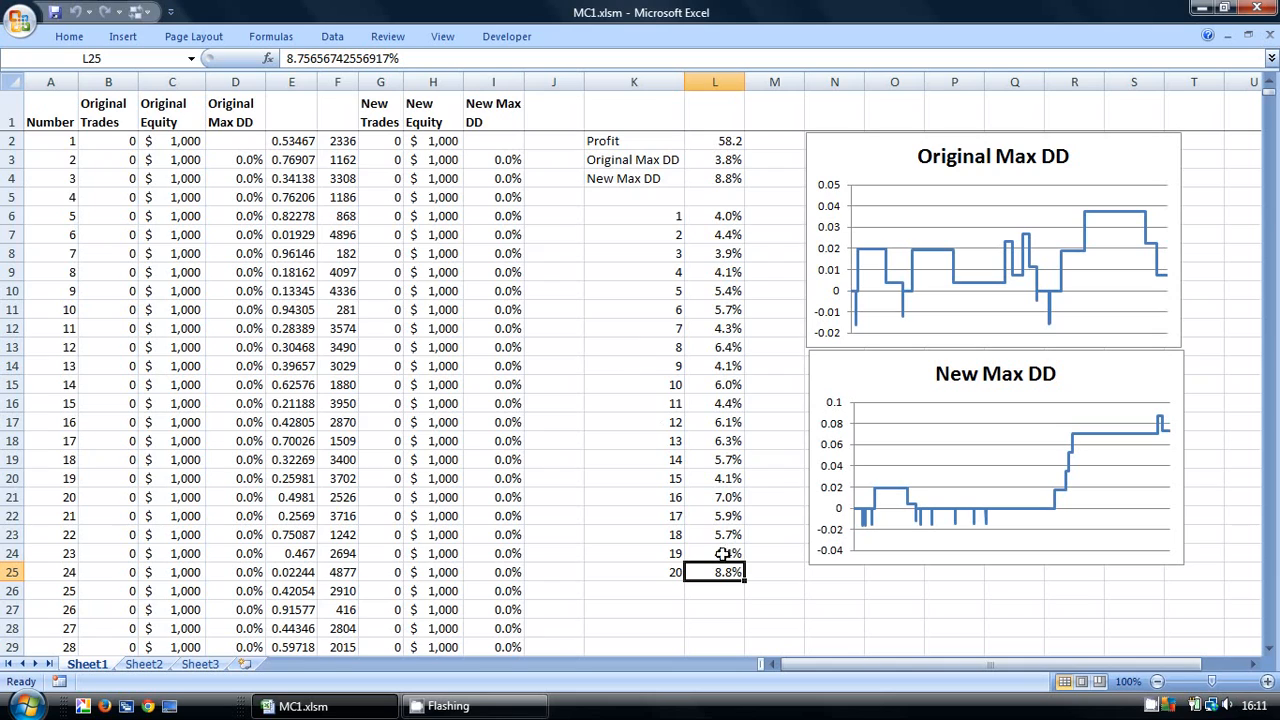
Calculate the average of the simulated maximum drawdowns in L27 with =AVERAGE(L6:L25).
click(716, 609)
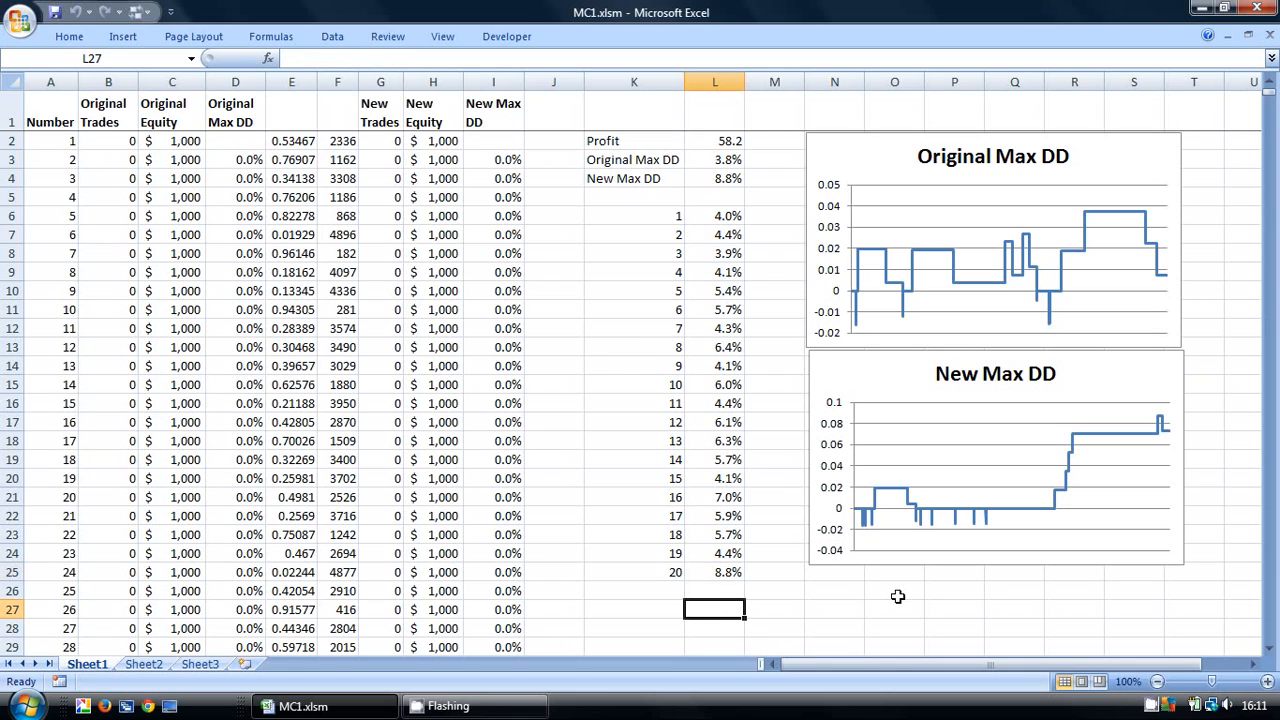
text(=)
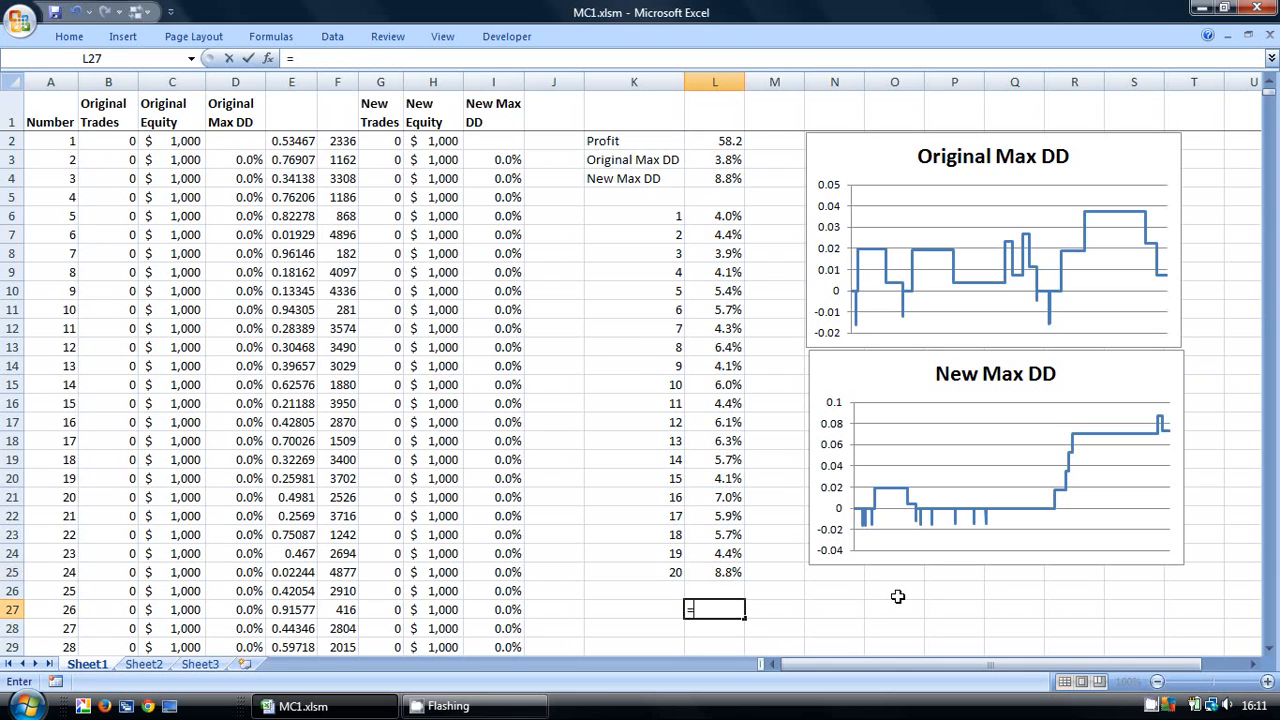
text(average()
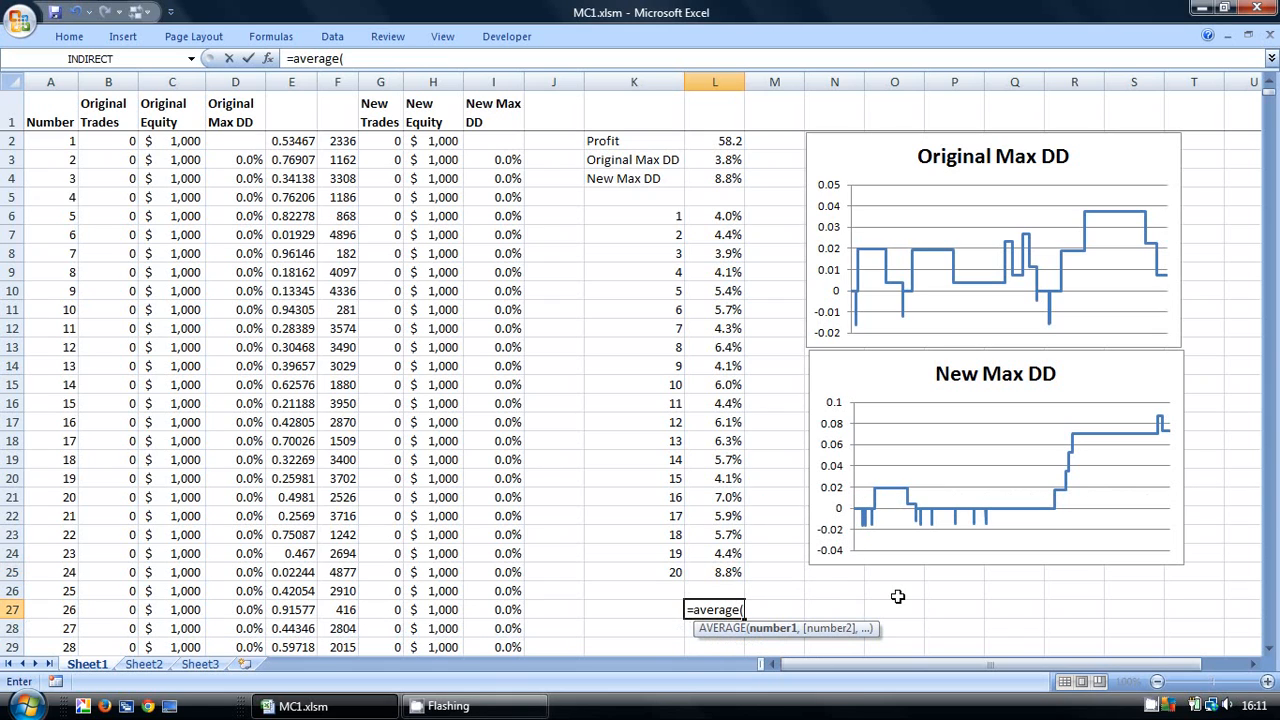
click(714, 572)
drag(714, 572, 721, 218)
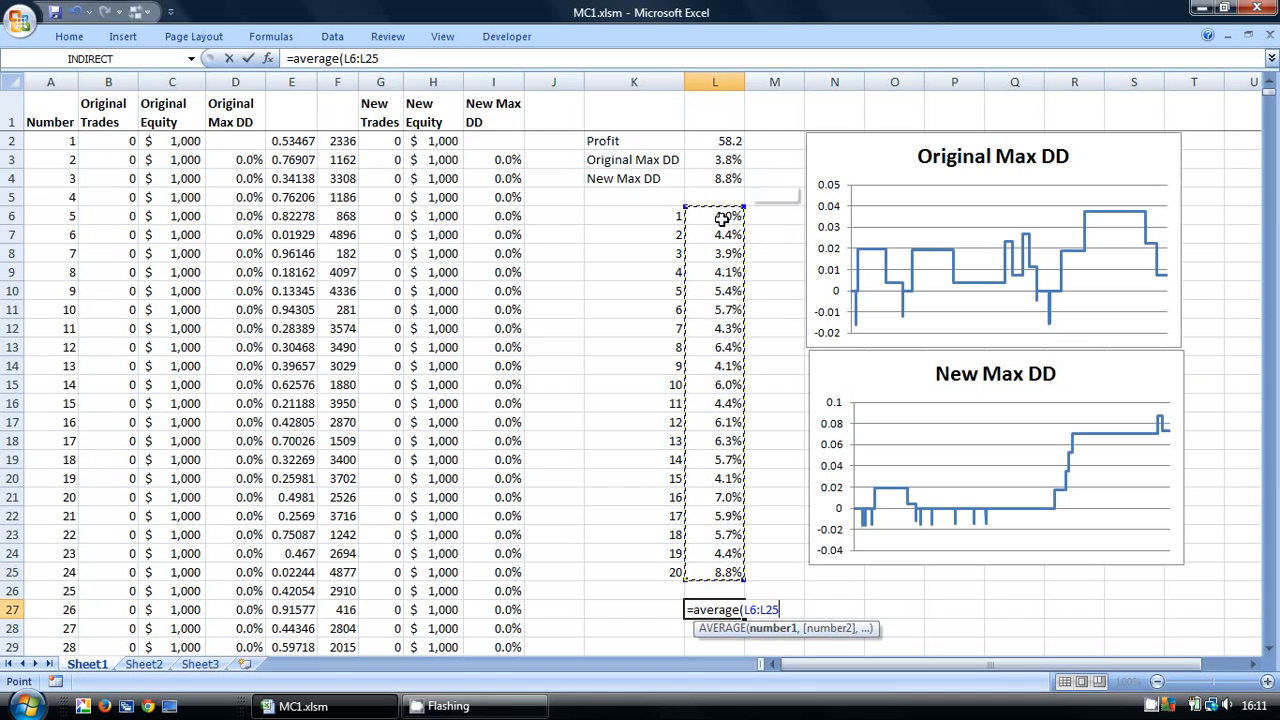
click(412, 60)
text())
key(Return)
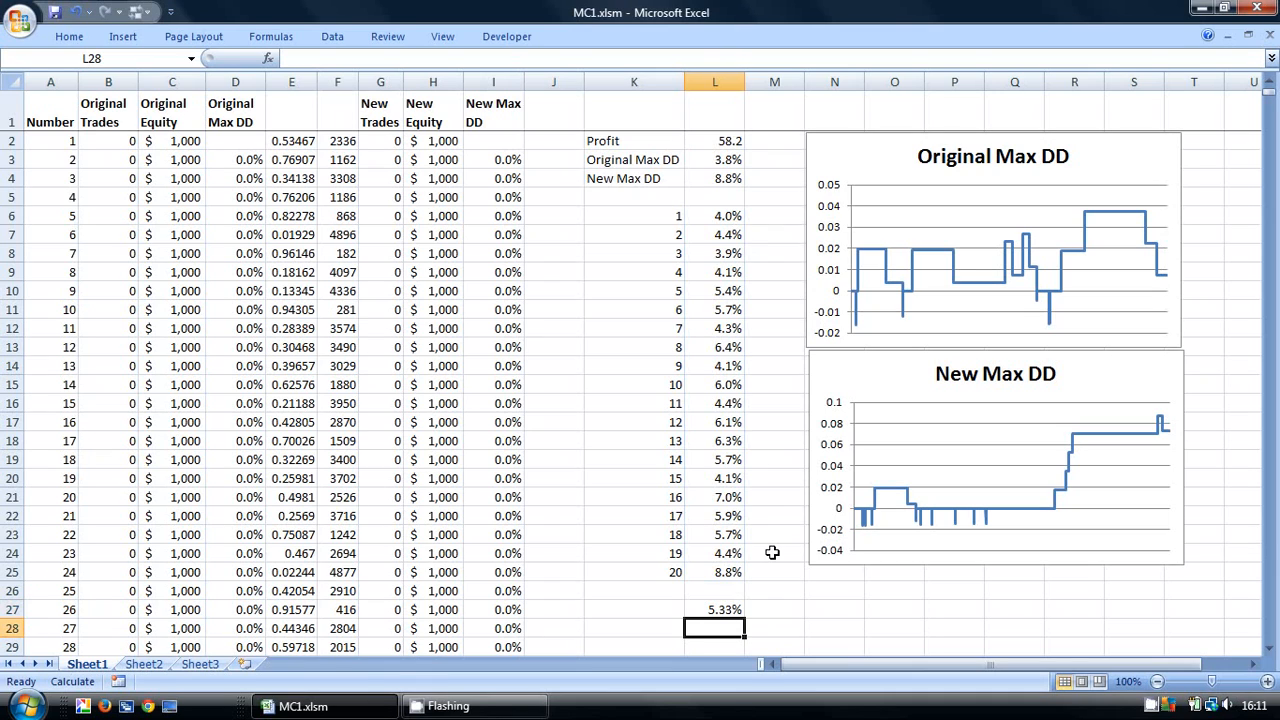
Format the Original Max DD percentage in L3 with two decimal places.
click(716, 163)
click(70, 38)
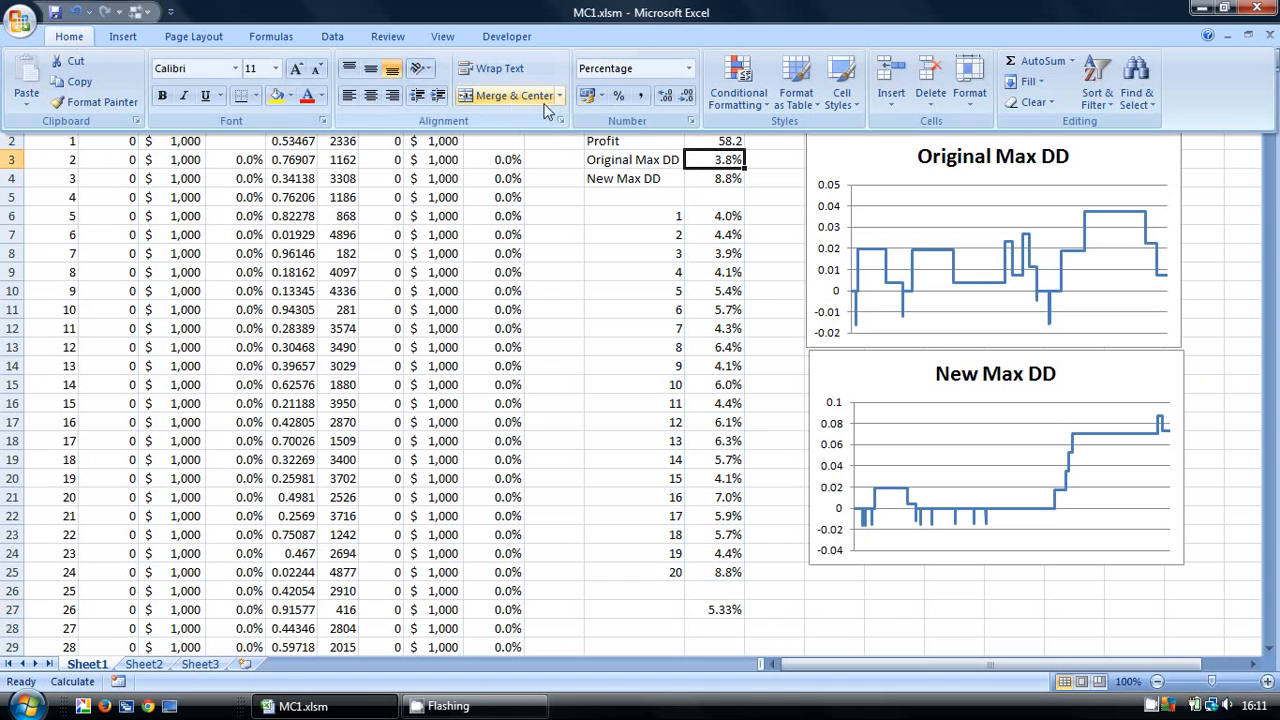
click(663, 94)
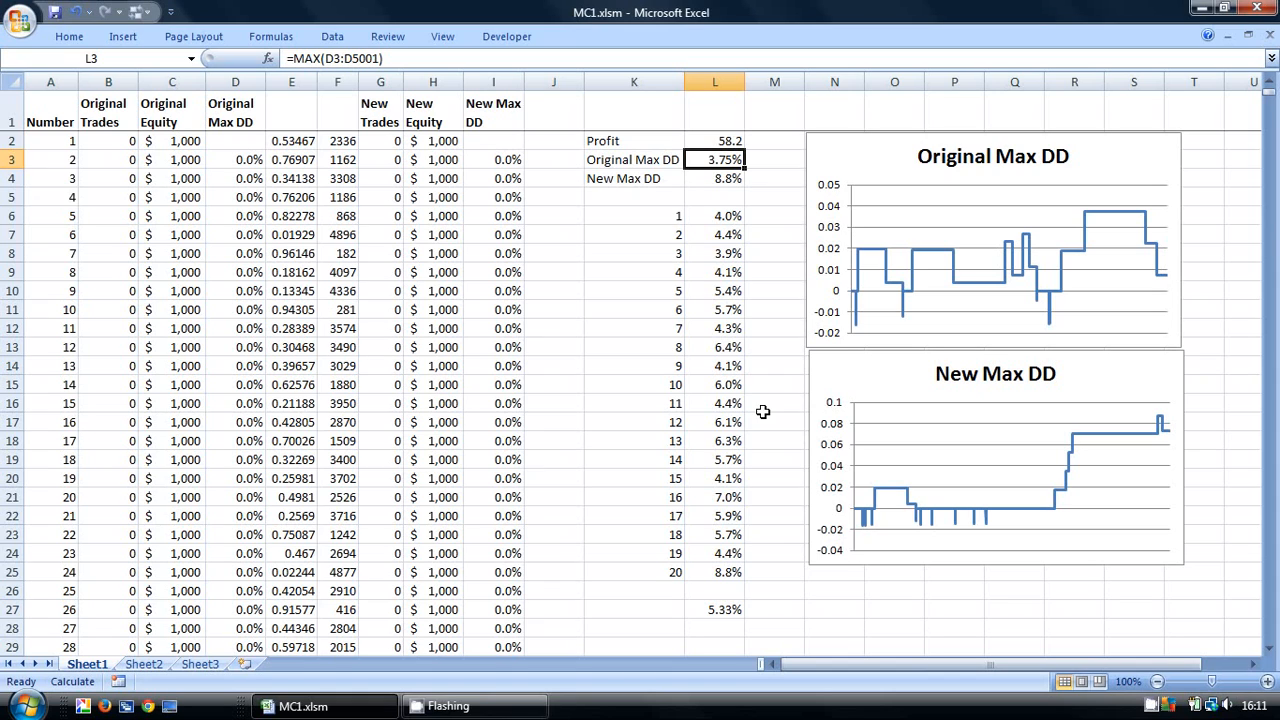
Calculate the largest simulated maximum drawdown in L28 with =MAX(L6:L25).
click(712, 630)
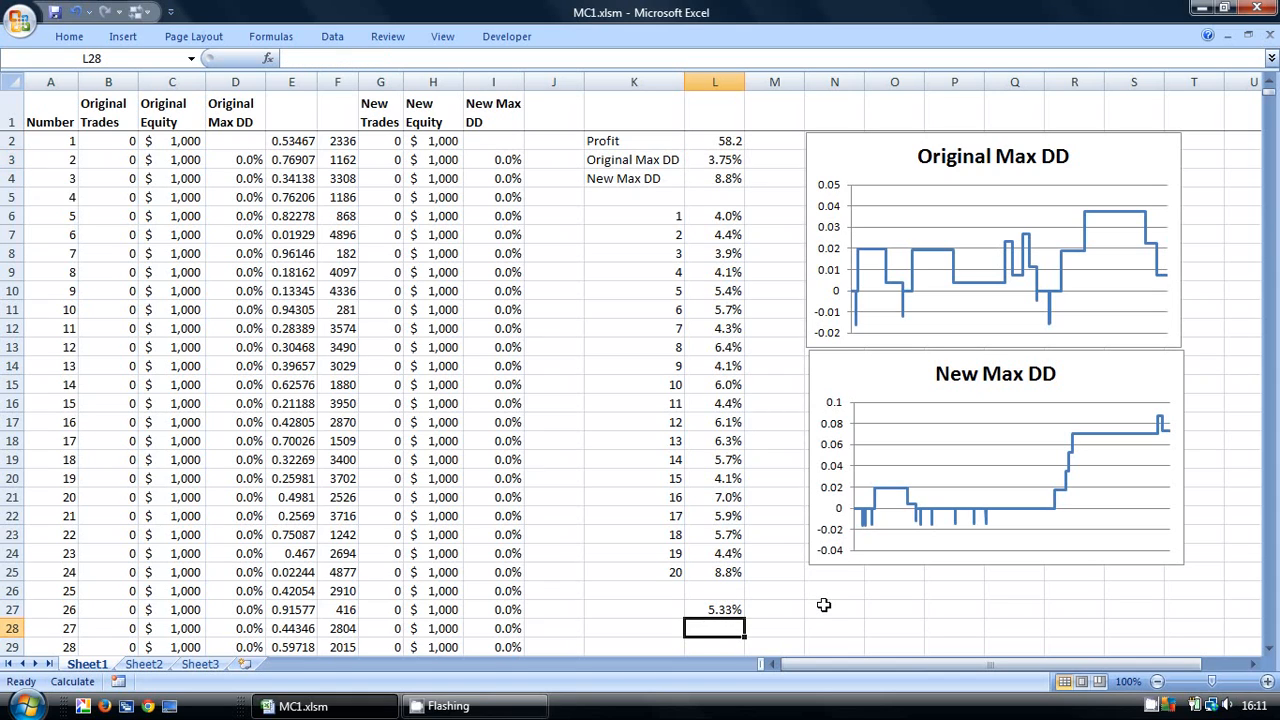
text(=max()
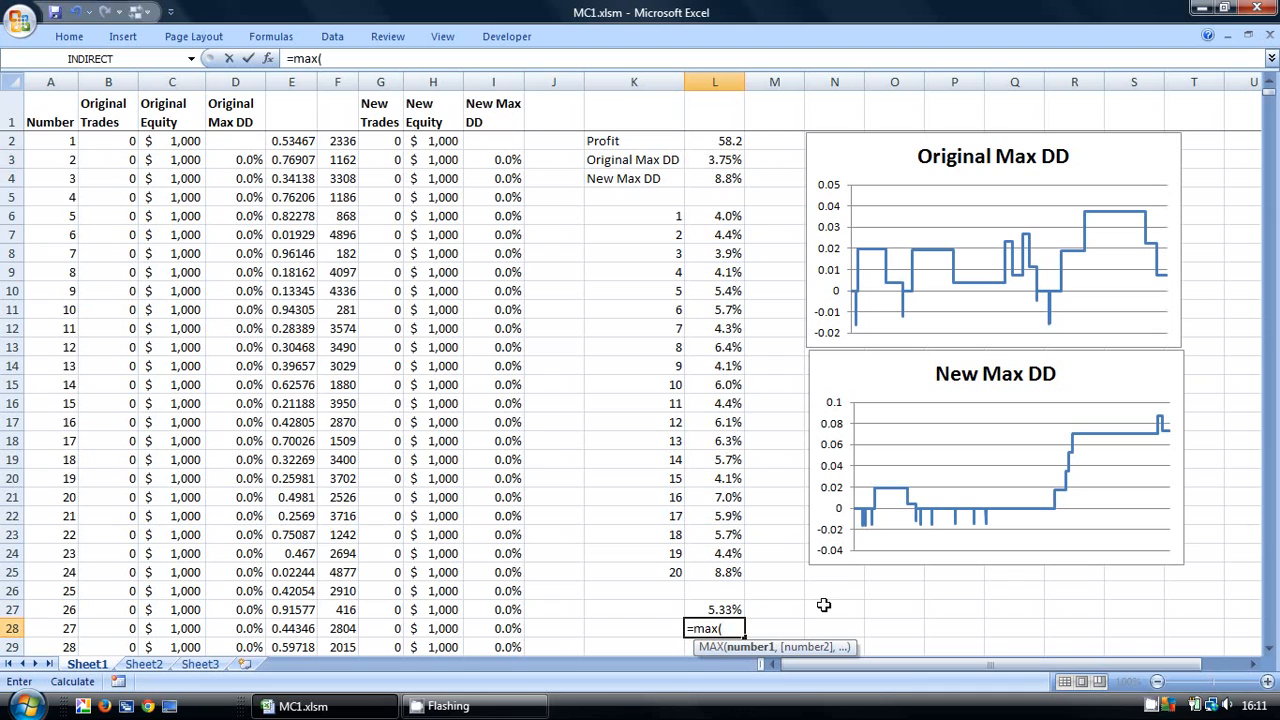
drag(728, 572, 727, 214)
text())
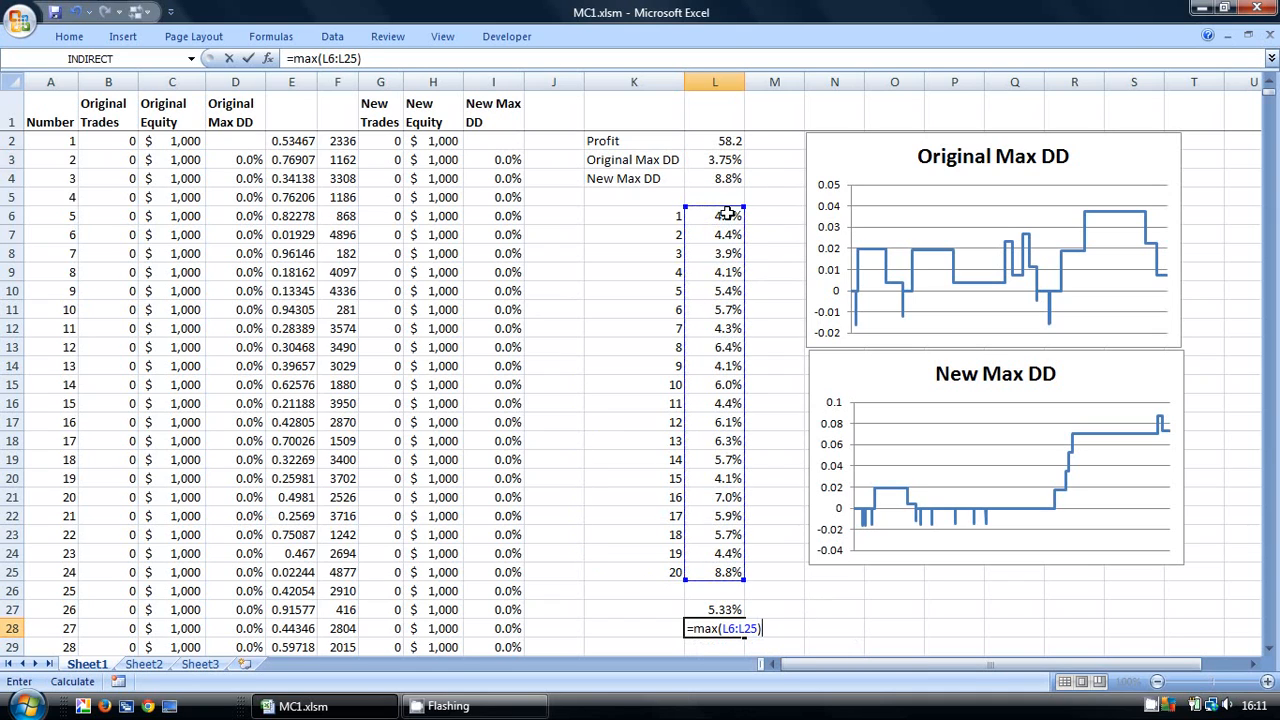
key(Return)
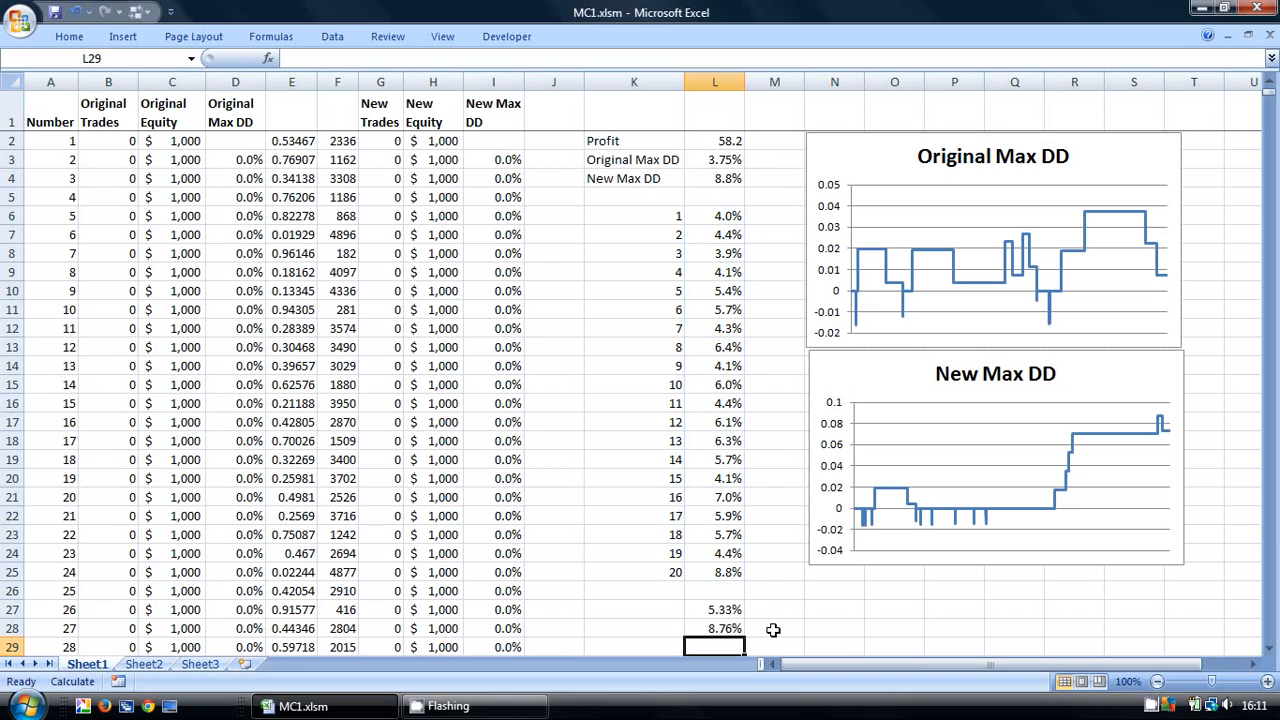